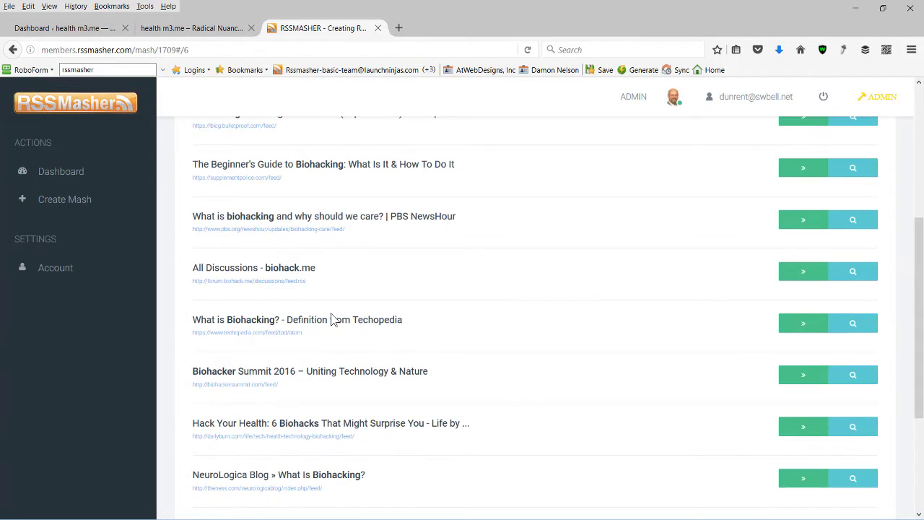
Preview the contents of the PBS NewsHour biohacking feed from the search results and close the preview
scroll(216, 289, up, 2)
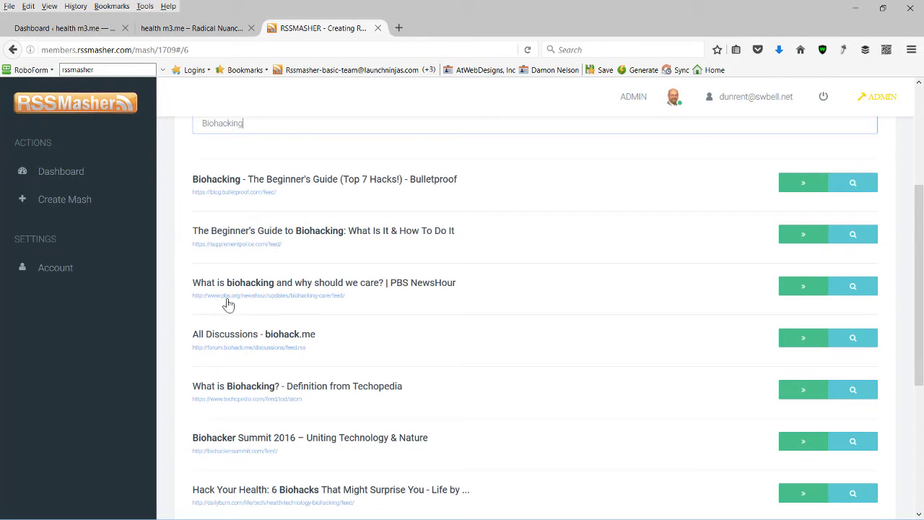
click(845, 288)
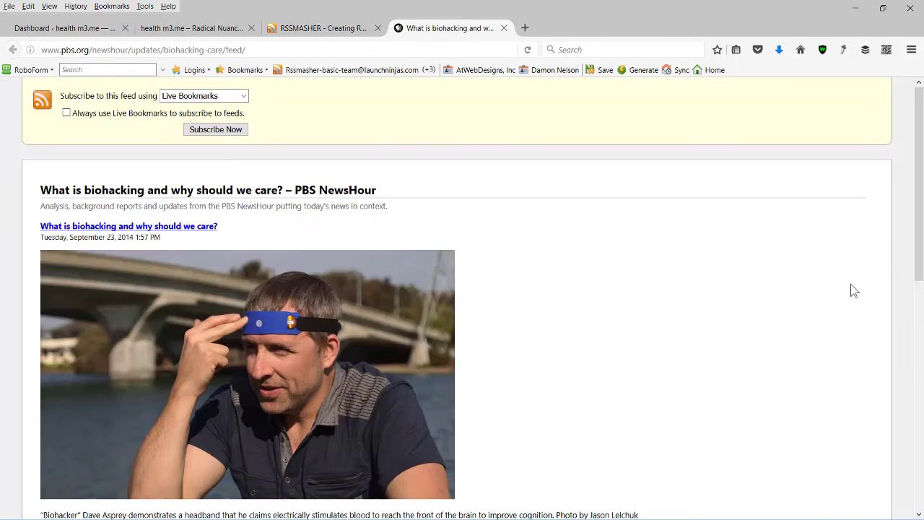
scroll(679, 285, down, 8)
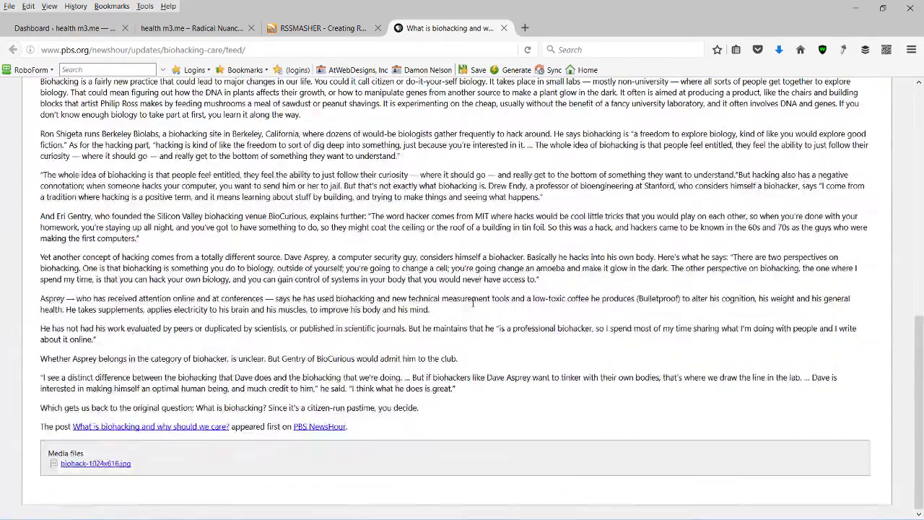
scroll(454, 261, up, 4)
scroll(454, 261, up, 5)
click(504, 28)
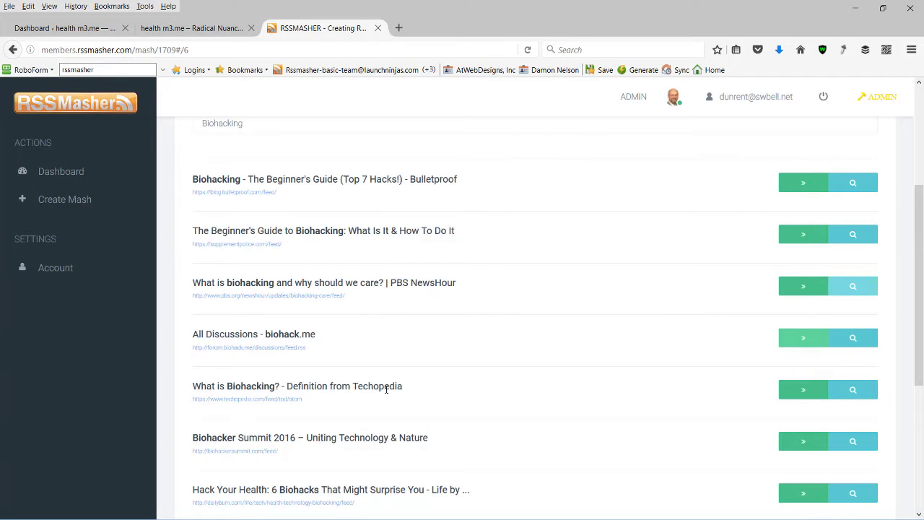
Look through the internal, external and YouTube feed source sections of the Biohacking mash
scroll(515, 315, up, 3)
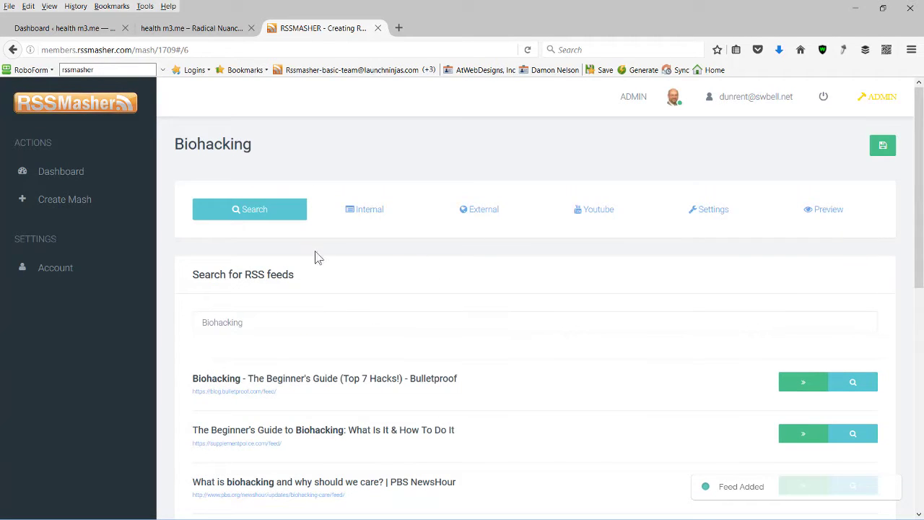
click(369, 211)
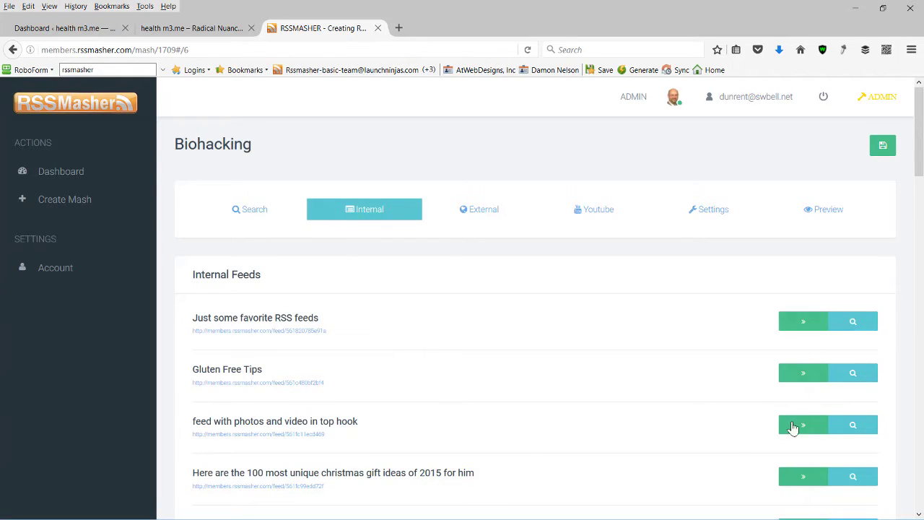
click(478, 211)
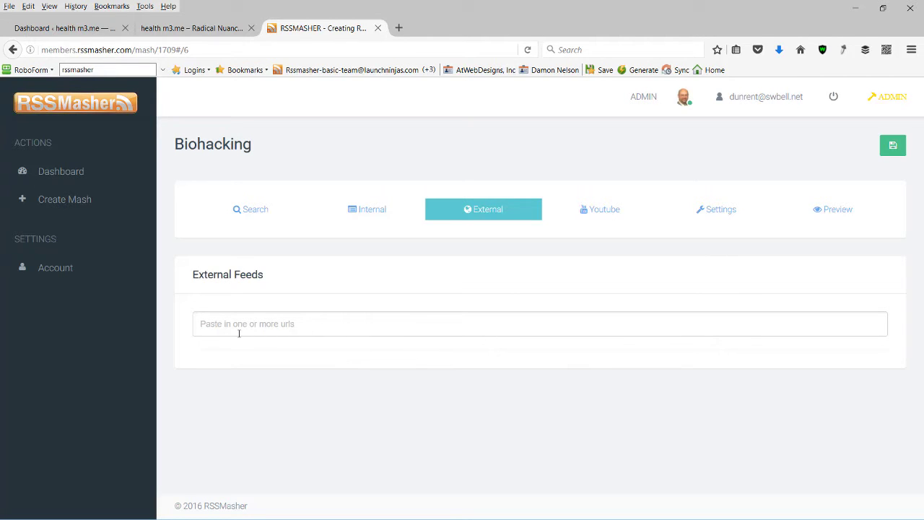
click(591, 216)
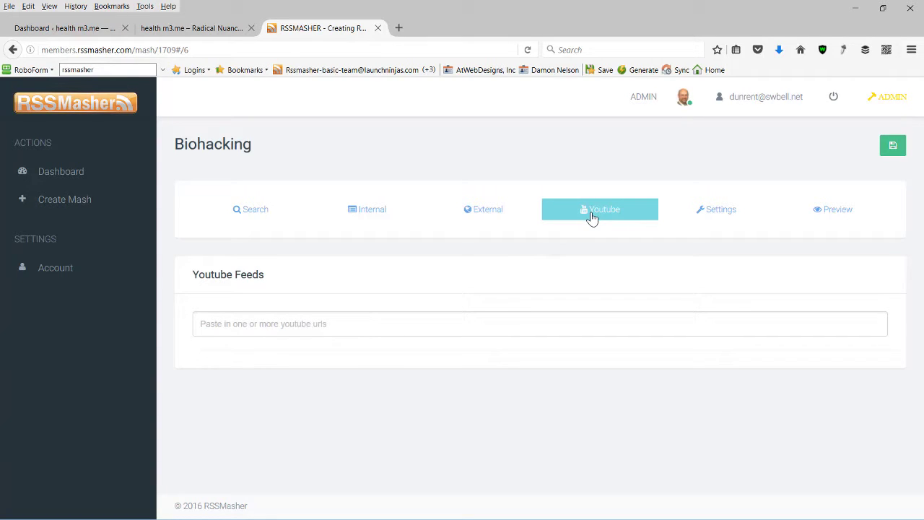
Review the mash settings, examining the title and description, the global filters and hooks, and the options for each added feed
click(700, 213)
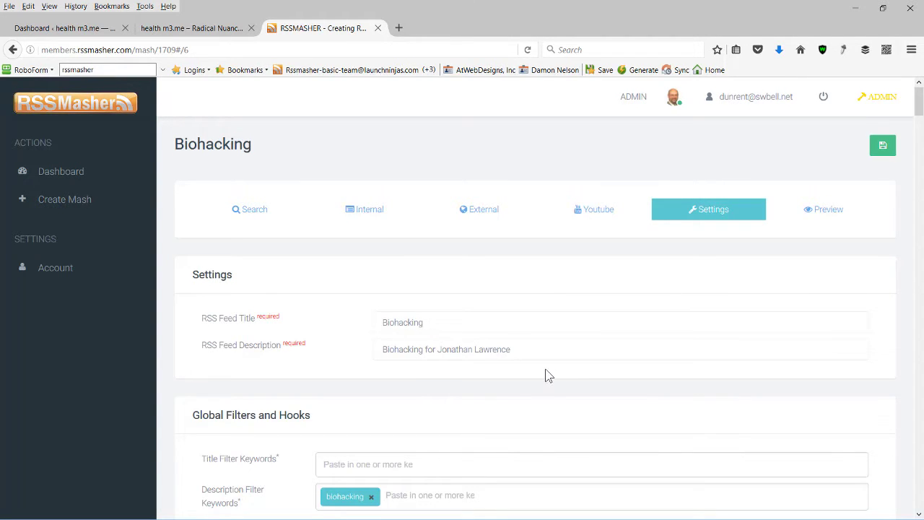
scroll(546, 372, down, 3)
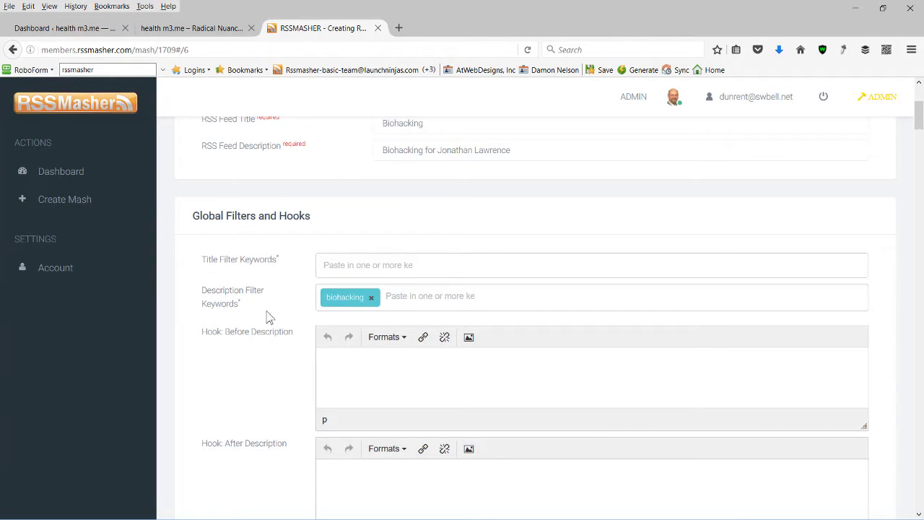
scroll(335, 311, up, 3)
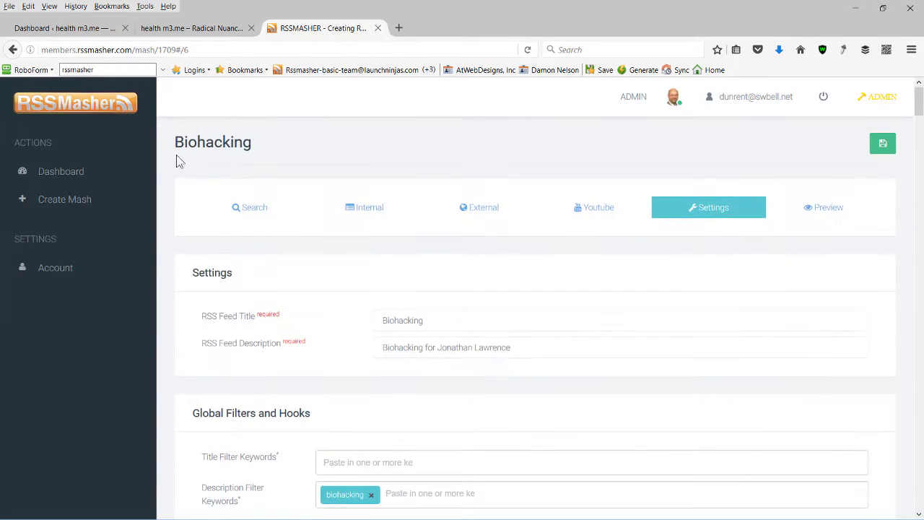
scroll(511, 351, down, 9)
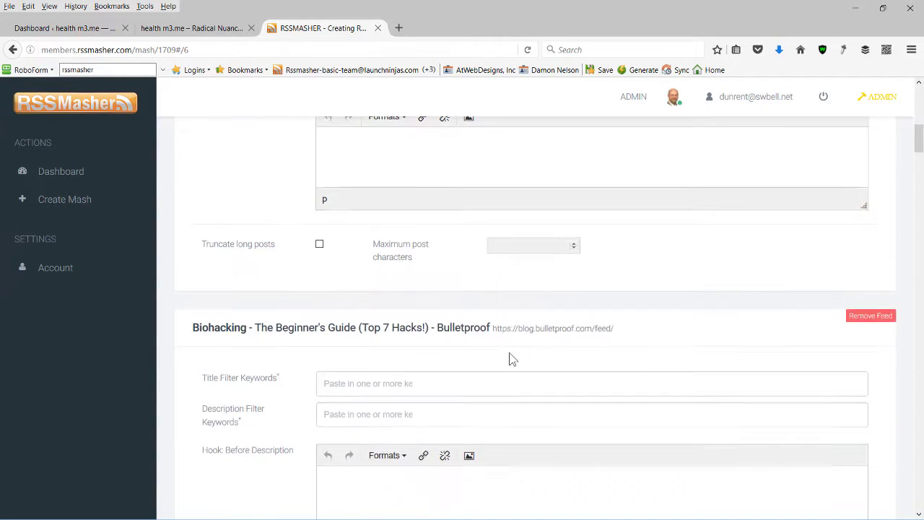
scroll(261, 290, down, 5)
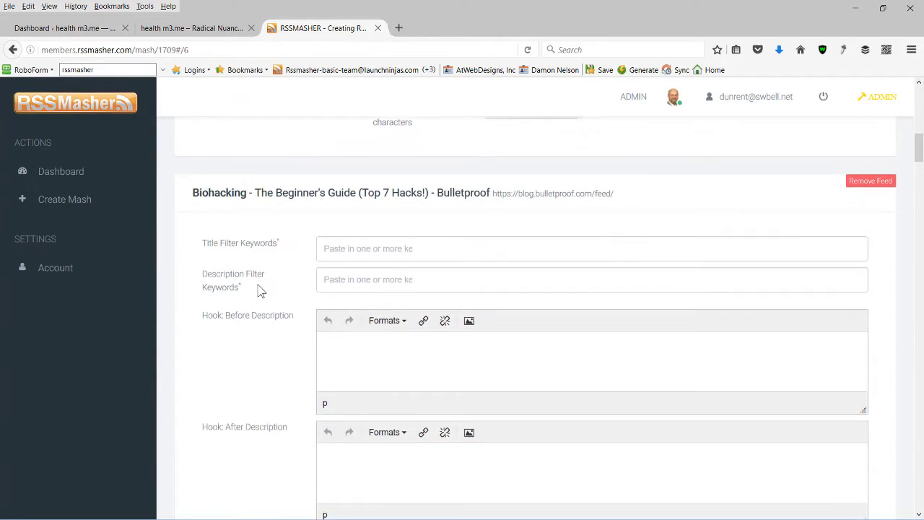
scroll(261, 289, down, 3)
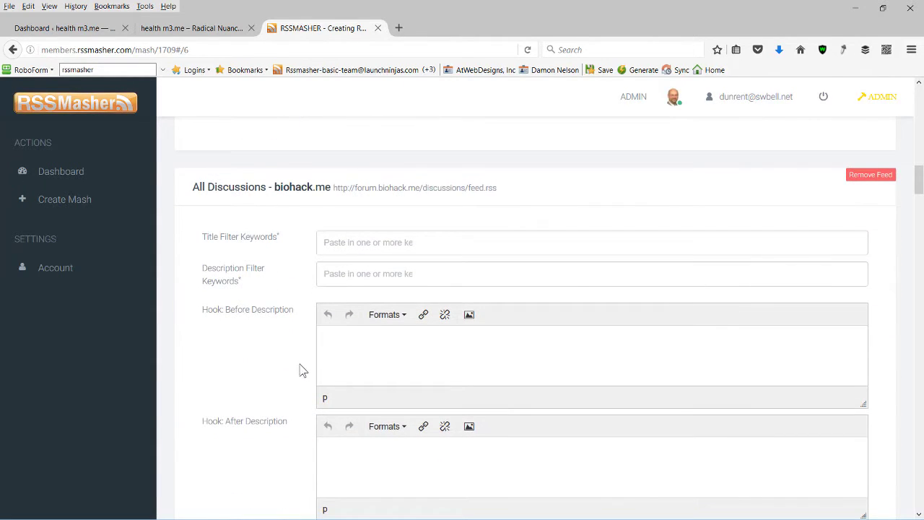
scroll(302, 370, down, 5)
scroll(302, 370, down, 7)
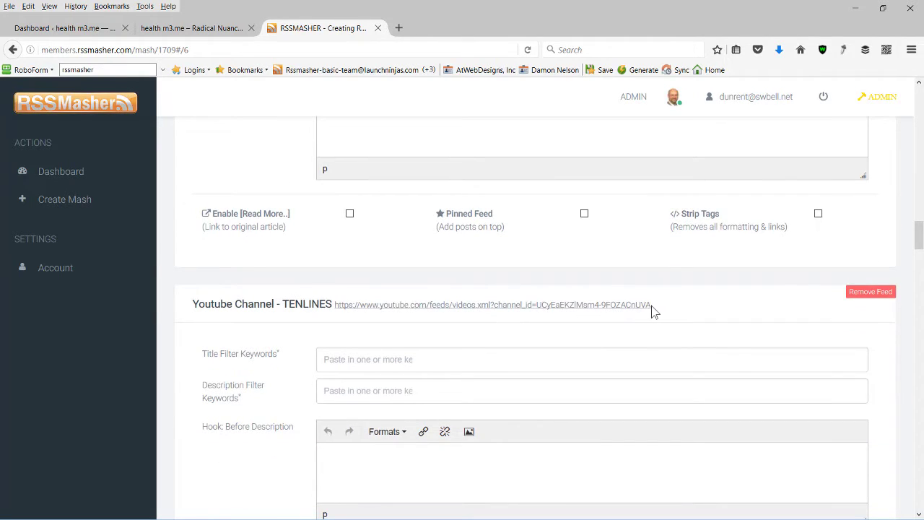
Remove the TENLINES YouTube channel feed from the Biohacking mash and look over the remaining feeds
drag(652, 307, 333, 301)
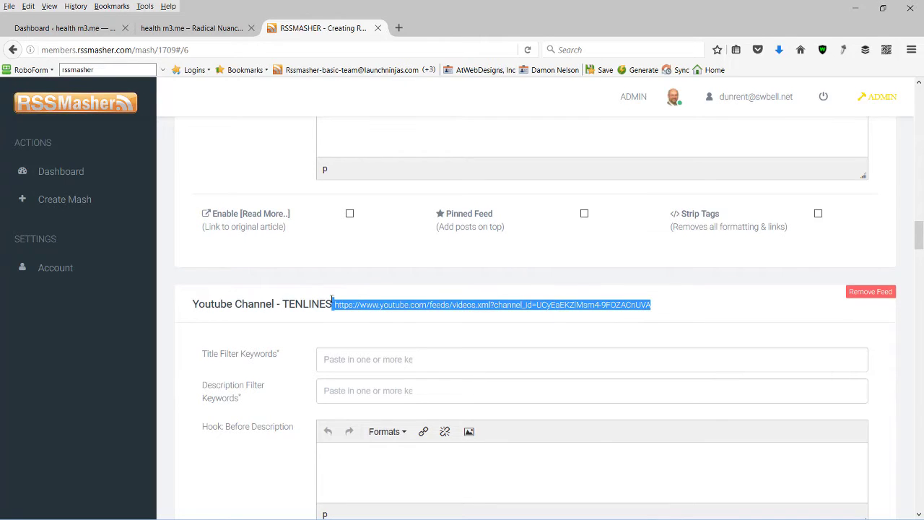
click(871, 291)
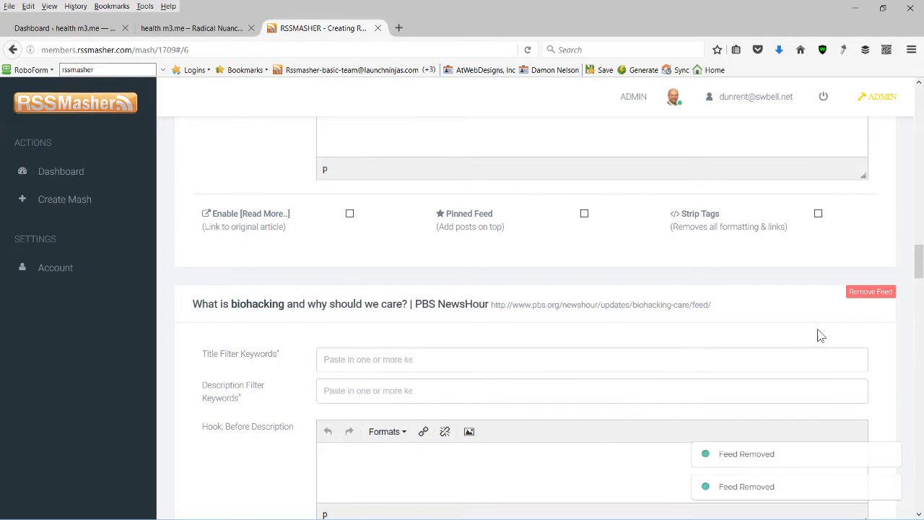
scroll(816, 336, down, 3)
scroll(814, 338, down, 2)
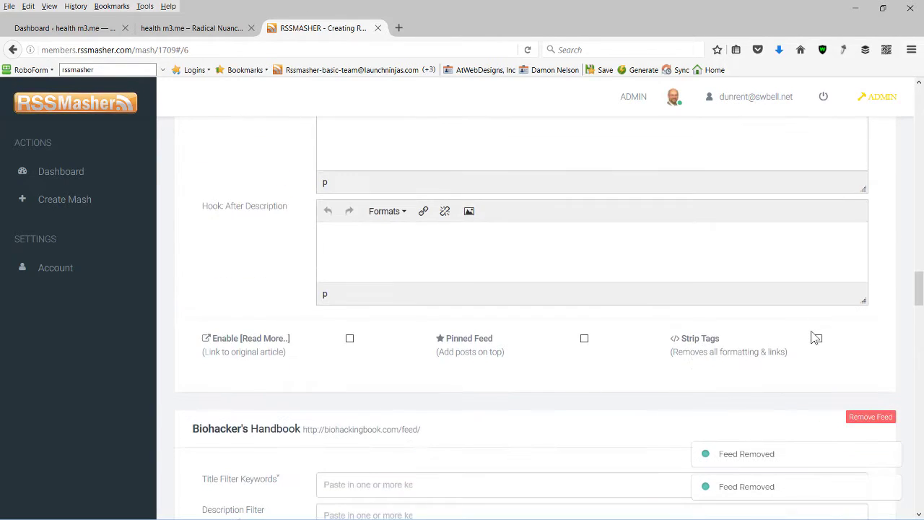
scroll(811, 334, down, 1)
scroll(812, 332, up, 15)
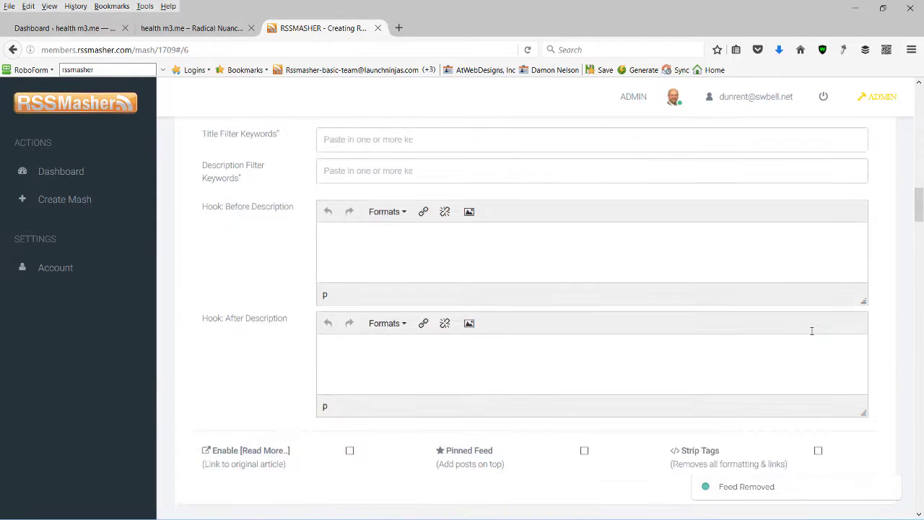
scroll(814, 337, up, 2)
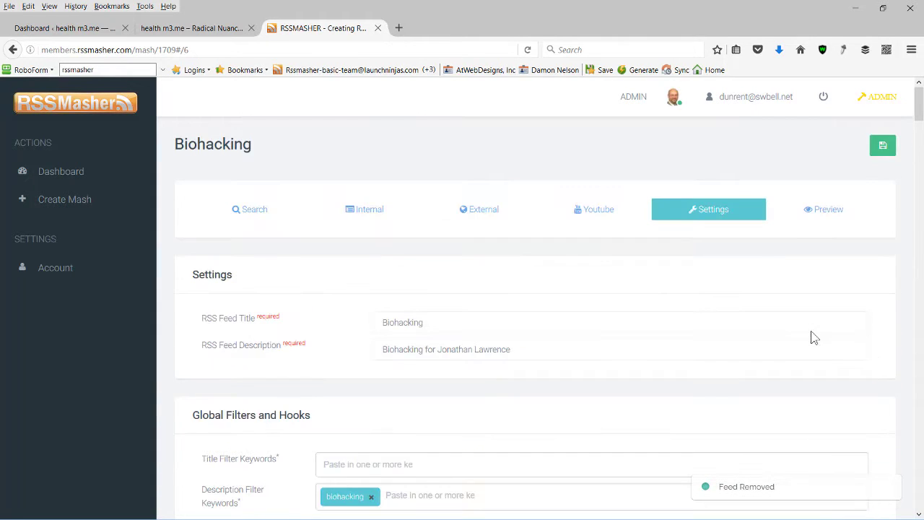
Open YouTube in a new browser tab and search it for "biohacking"
click(399, 27)
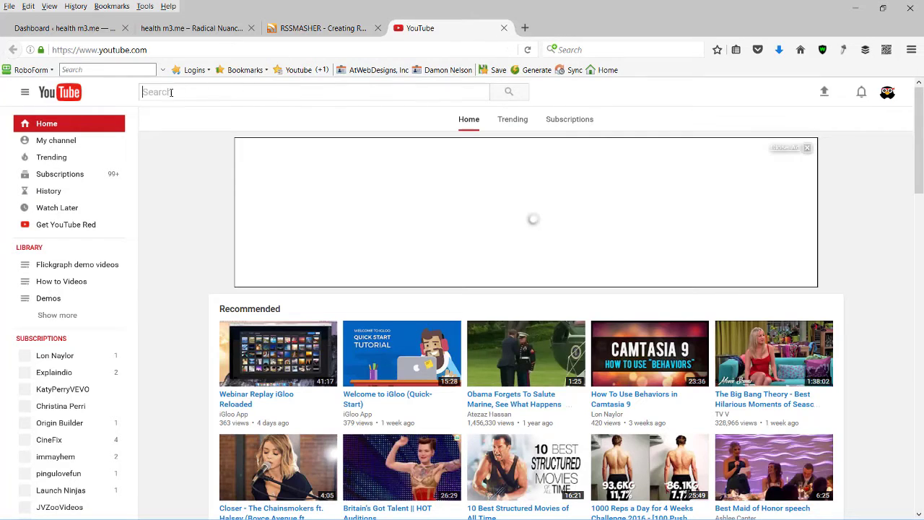
click(226, 92)
text(buih)
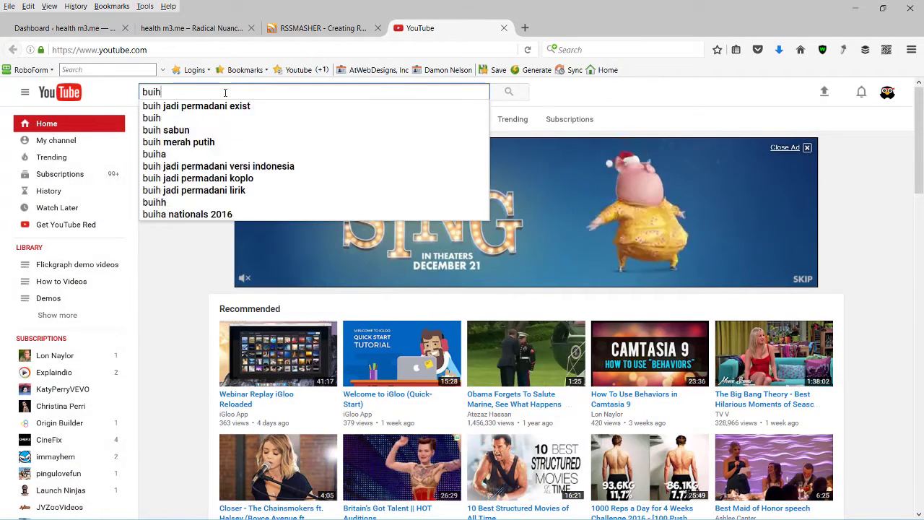
key(BackSpace)
key(BackSpace)
key(BackSpace)
text(iohacking)
key(Return)
Open the TENLINES channel from the biohacking search results and pause its featured video
scroll(404, 323, down, 3)
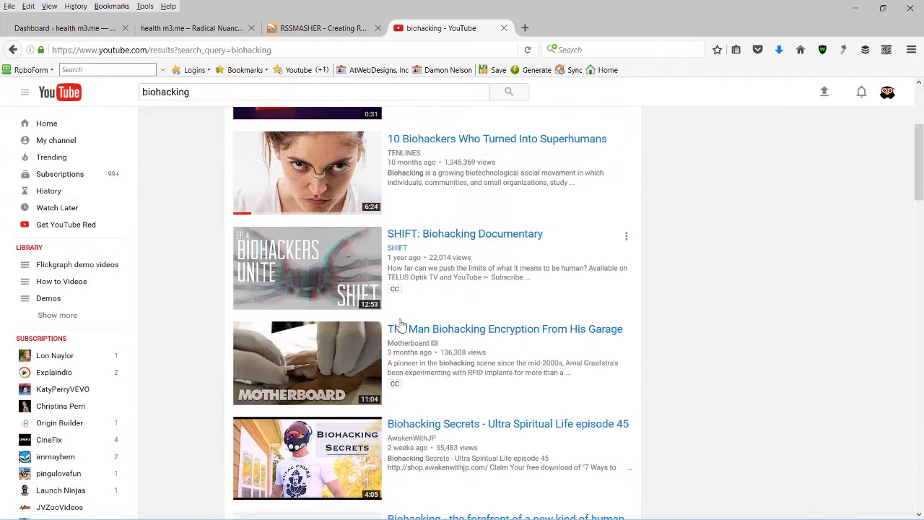
scroll(403, 325, down, 1)
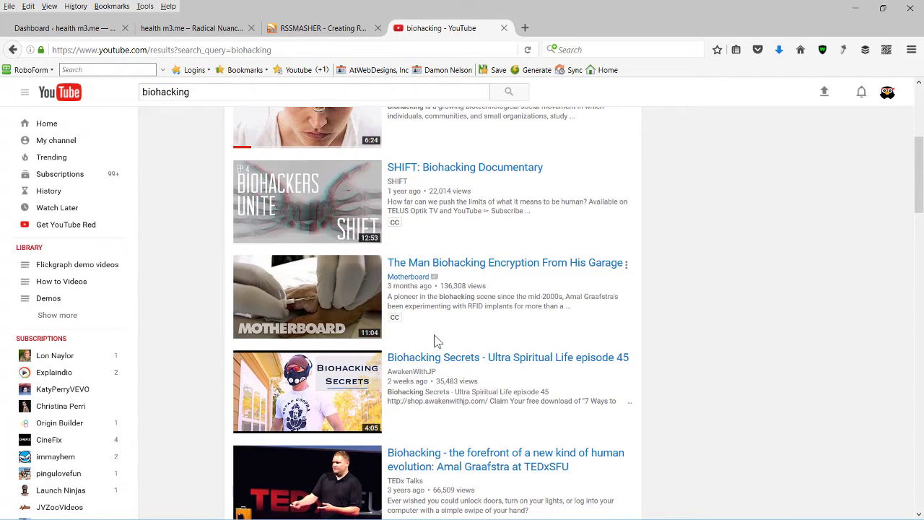
scroll(436, 331, up, 1)
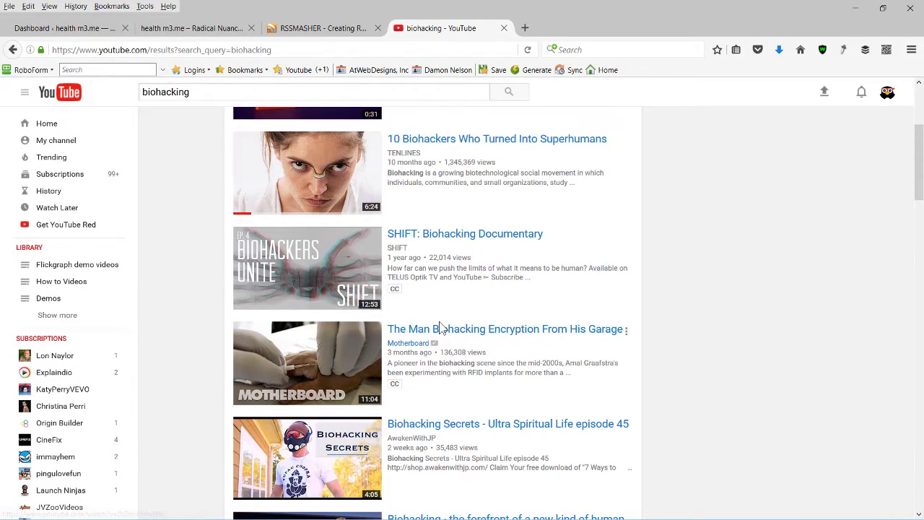
click(402, 154)
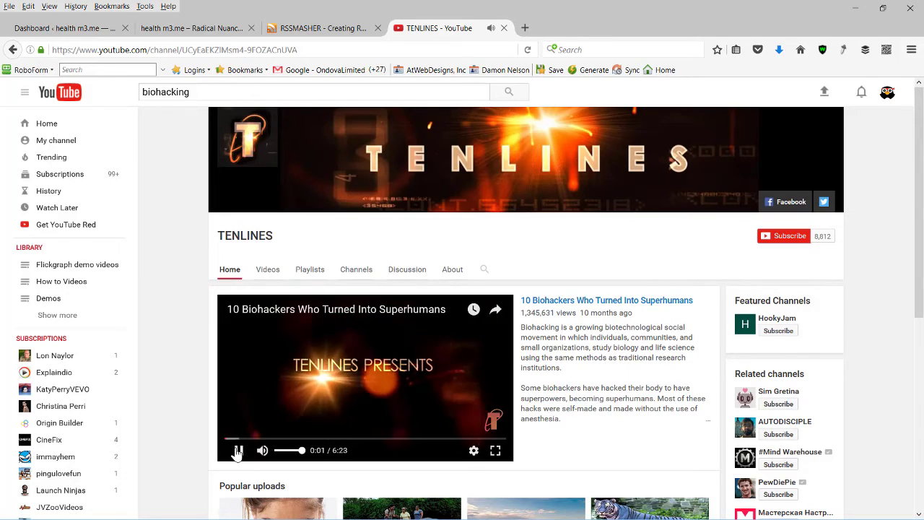
key(k)
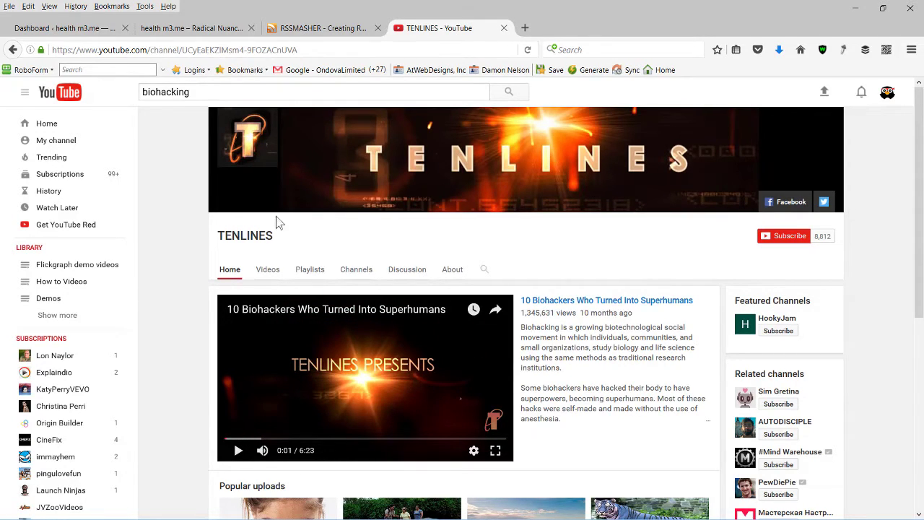
Examine the TENLINES channel's web address and its created playlists as possible feed sources
click(306, 47)
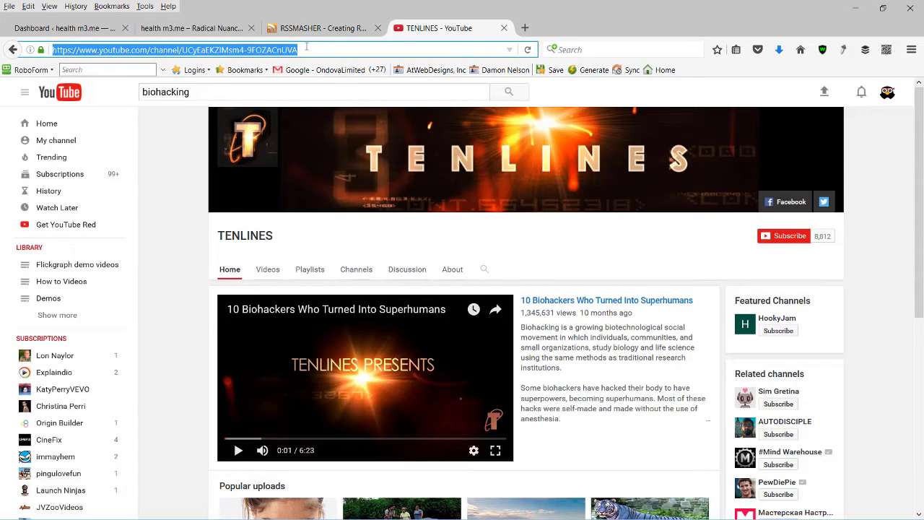
click(309, 273)
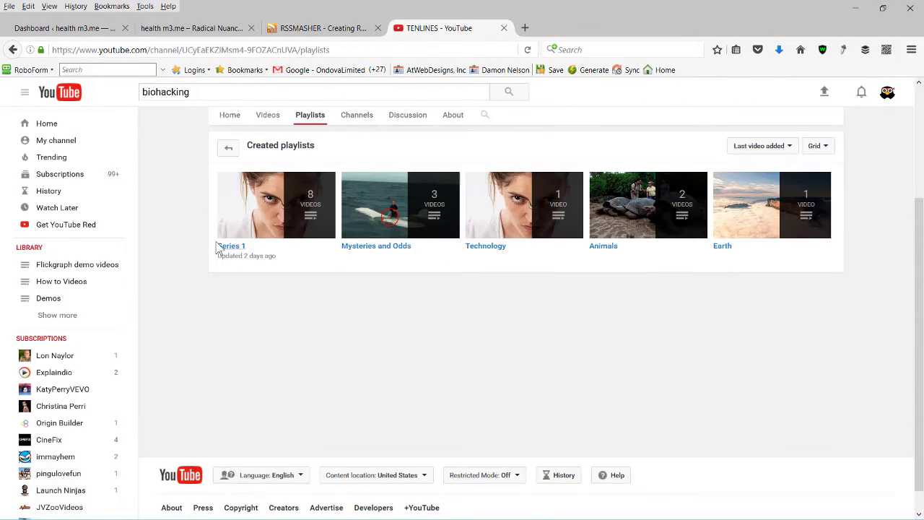
mouse_move(329, 238)
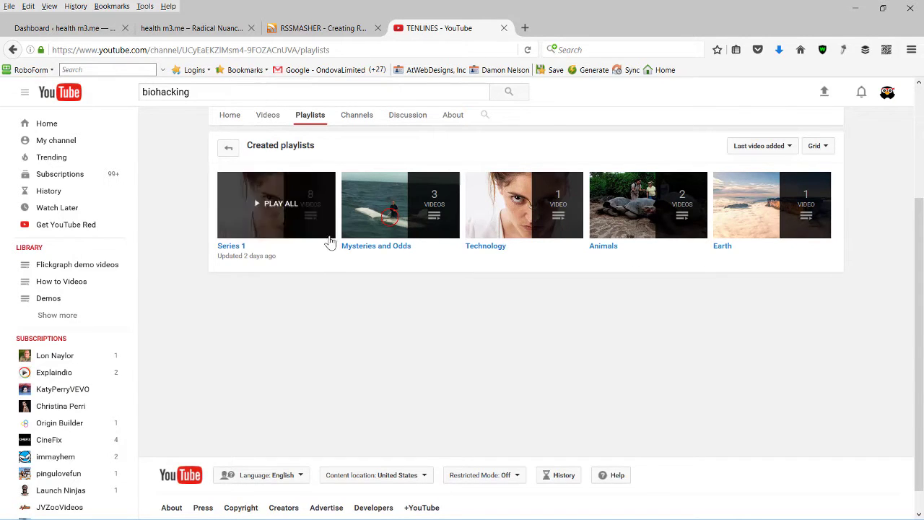
scroll(264, 158, up, 2)
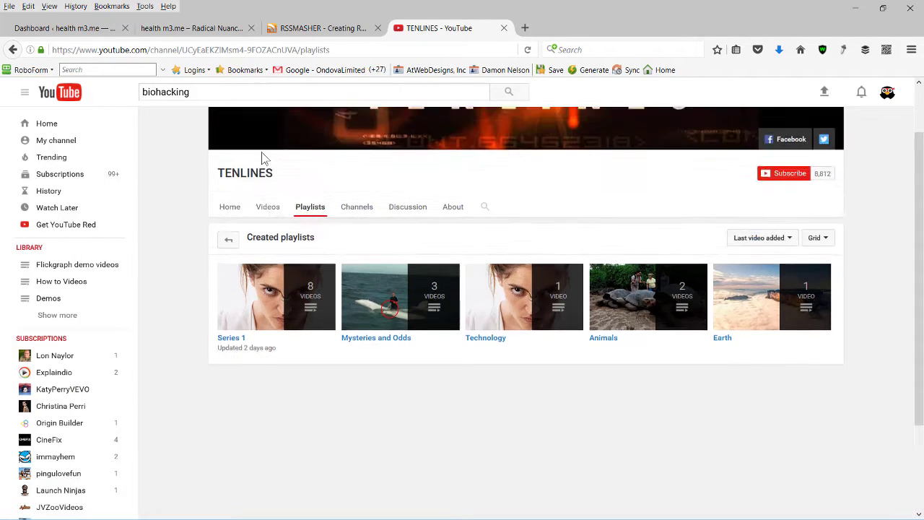
scroll(264, 158, up, 1)
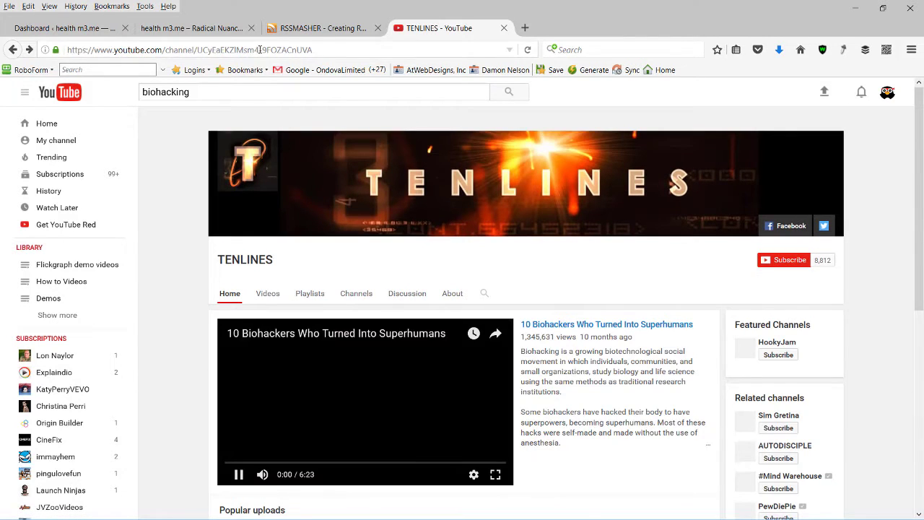
Copy the TENLINES channel's web address and add the channel to the Biohacking mash in RSSMasher as a YouTube feed
click(260, 49)
key(ctrl+c)
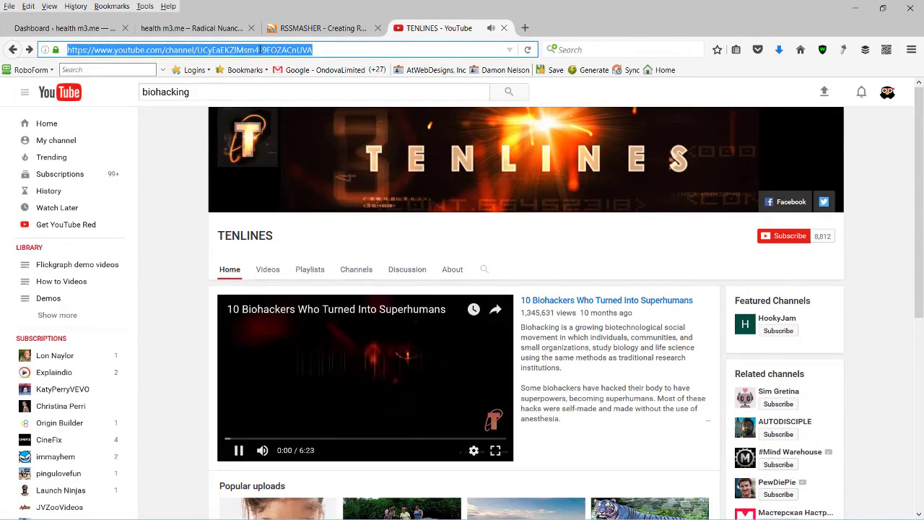
click(323, 29)
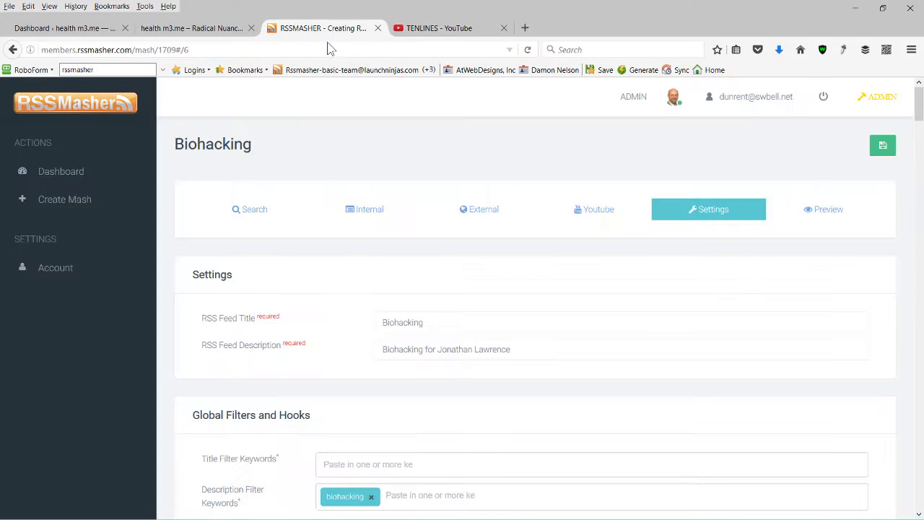
click(592, 217)
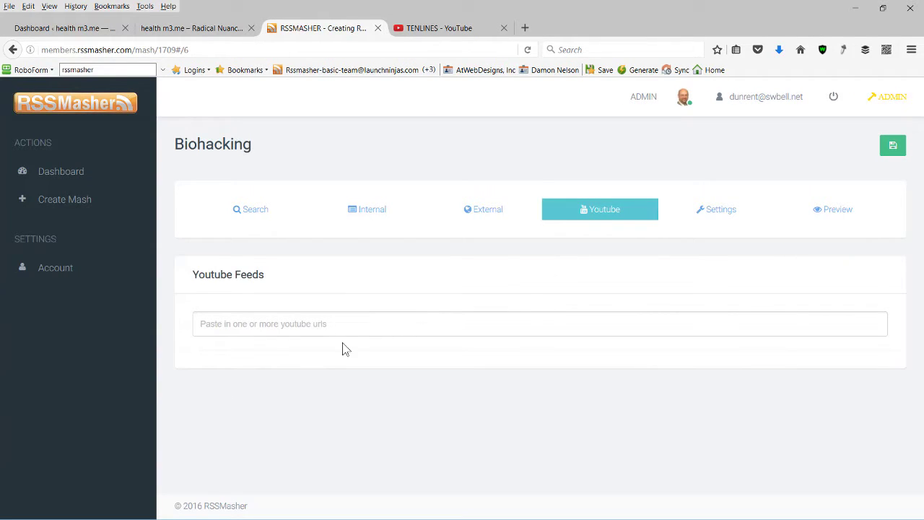
click(329, 325)
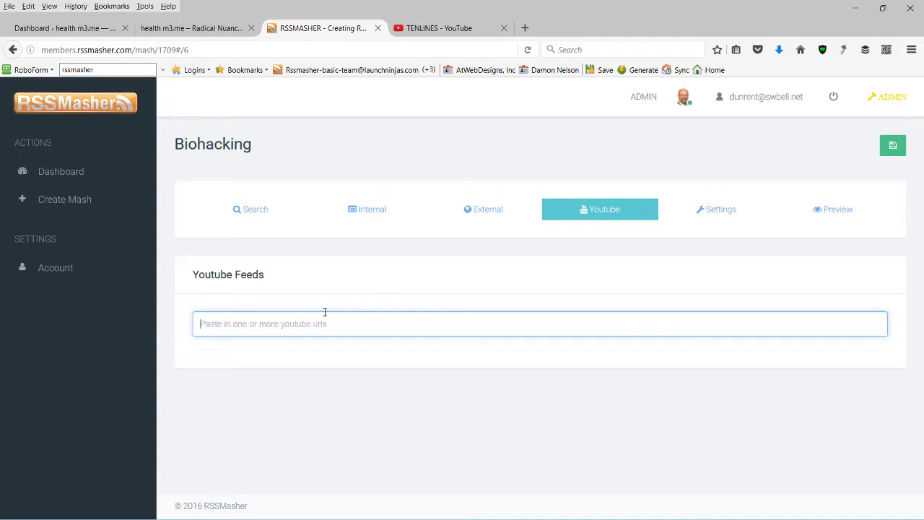
key(ctrl+v)
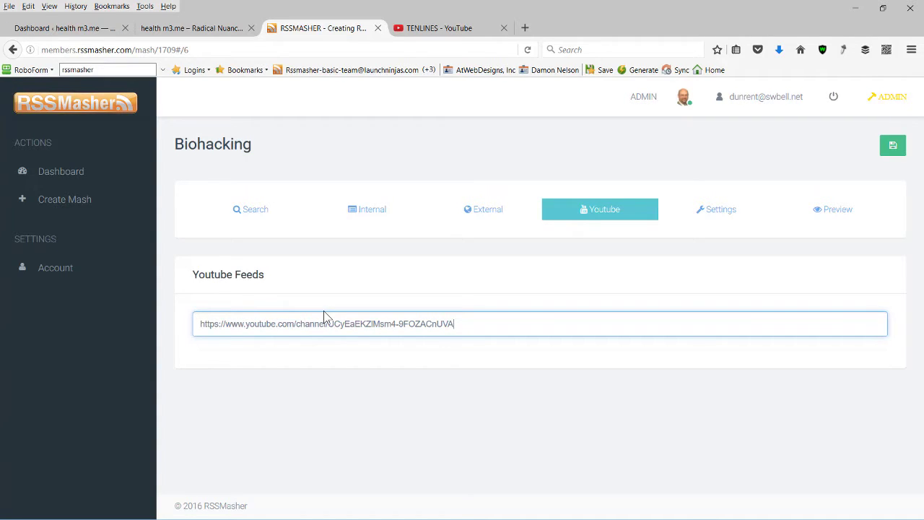
key(Return)
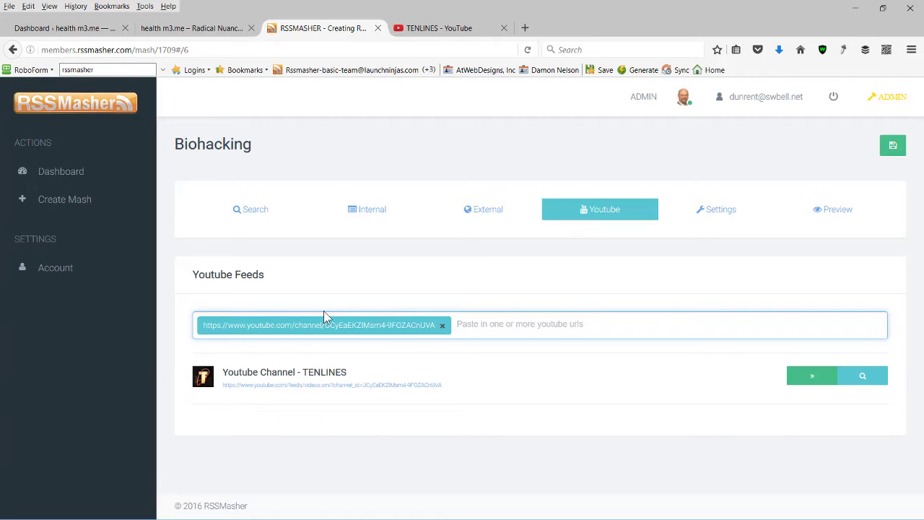
click(806, 381)
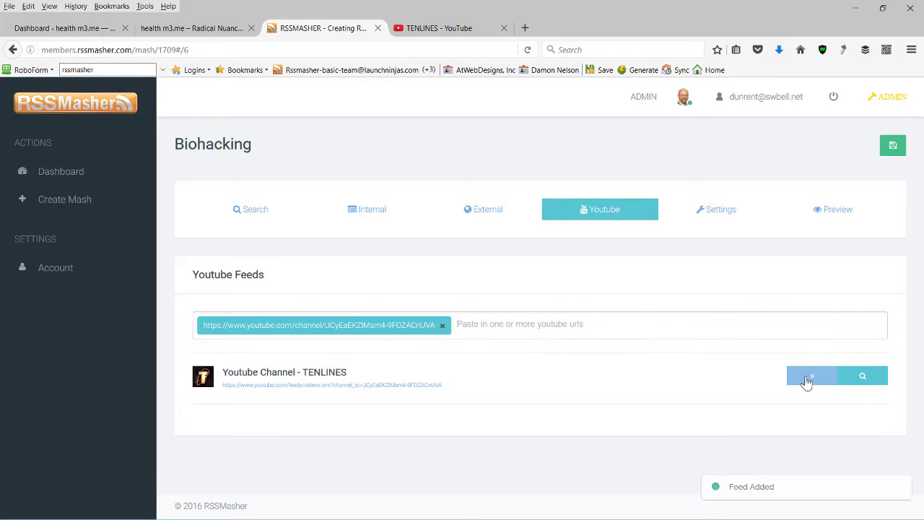
click(735, 216)
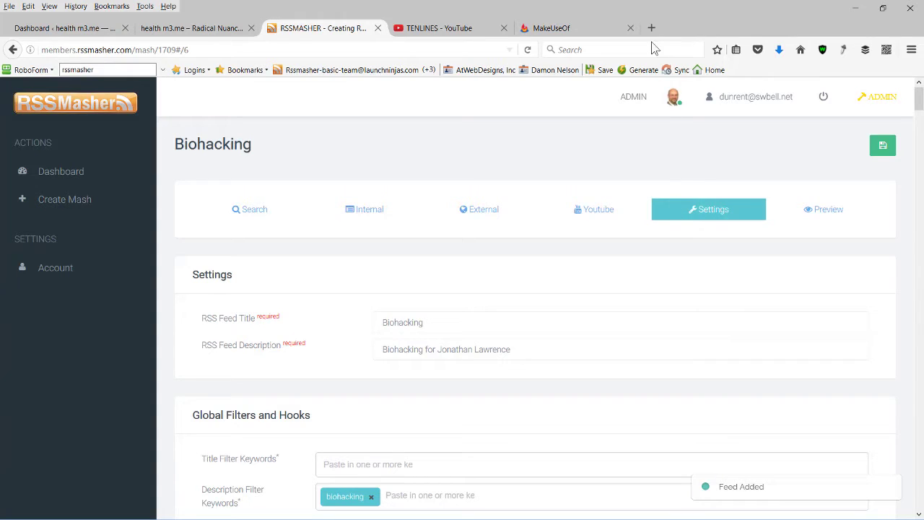
Search Google for "biohacking rss feed" in a new browser tab
click(652, 28)
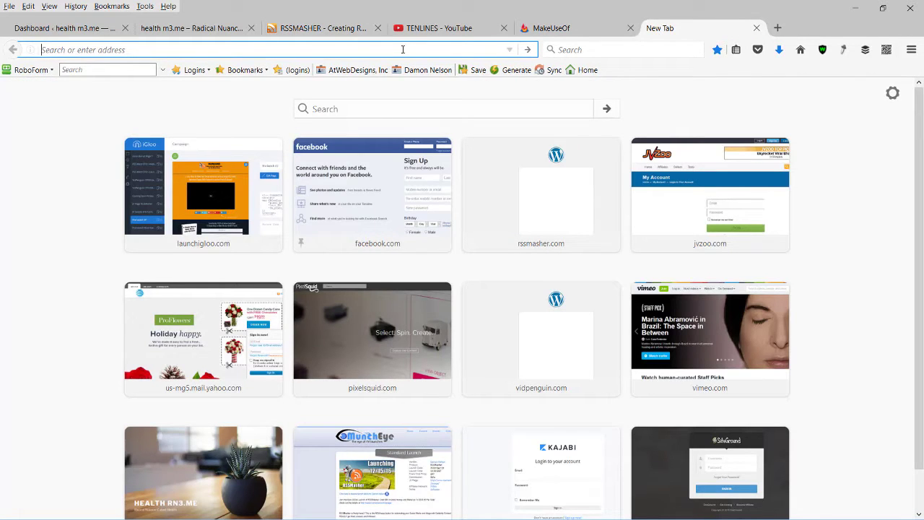
text(bio)
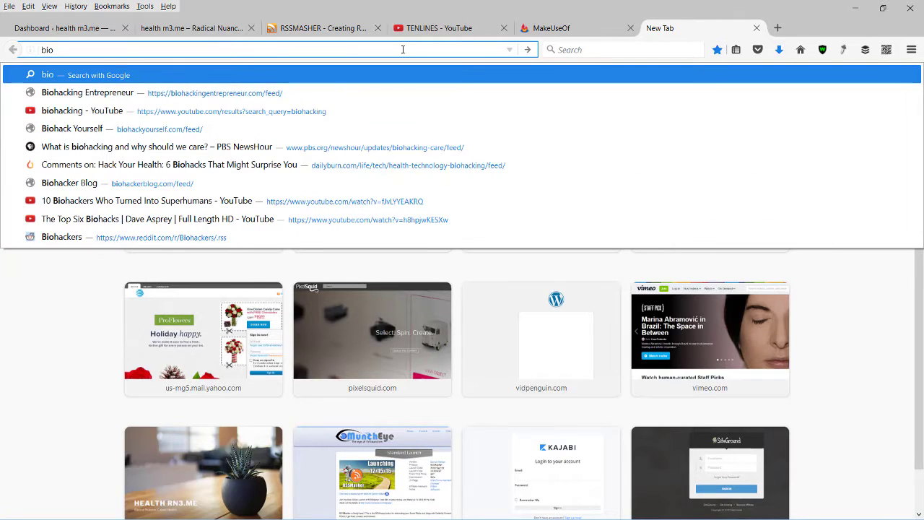
text(hacking)
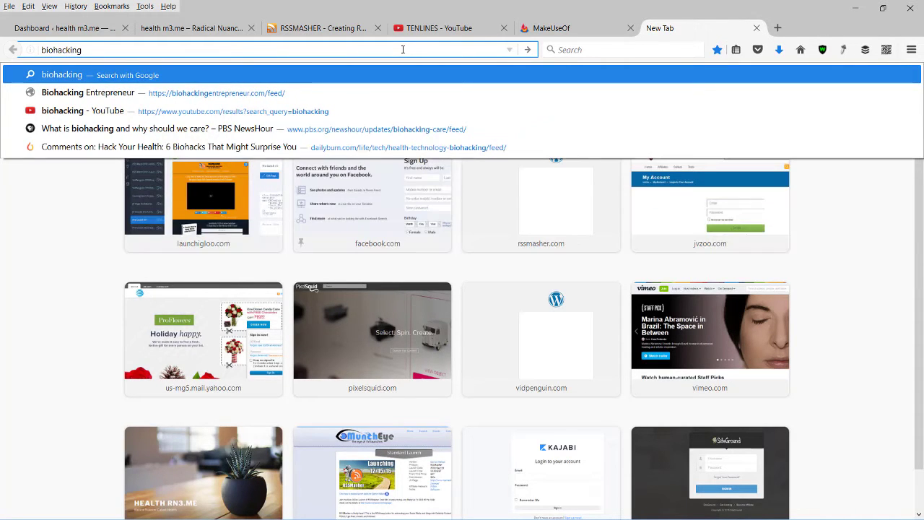
text( rss)
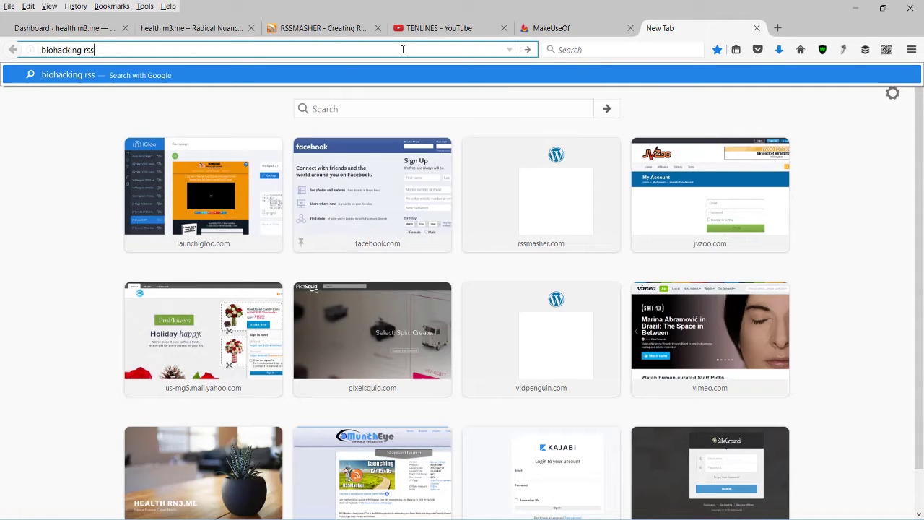
text( feed)
key(Return)
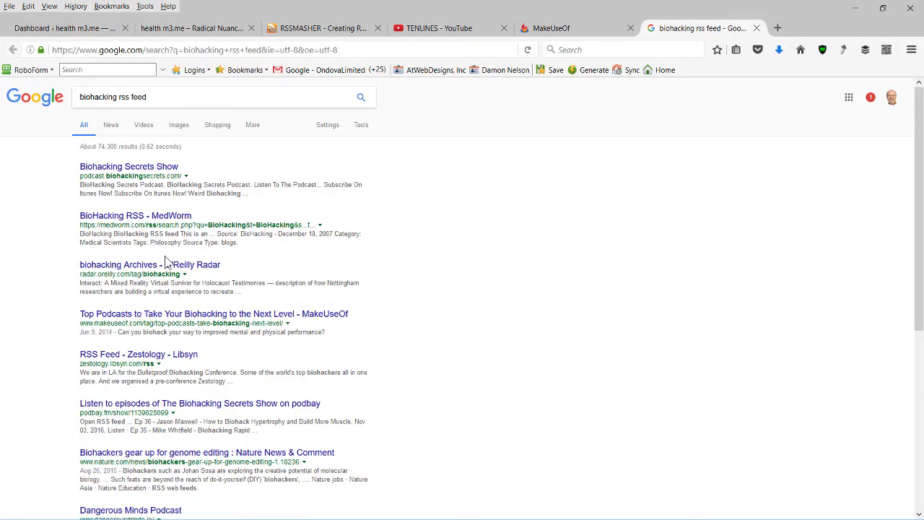
Examine the Biohacking Secrets Show and MedWorm search results as possible RSS feed sources, returning to the results list
click(165, 169)
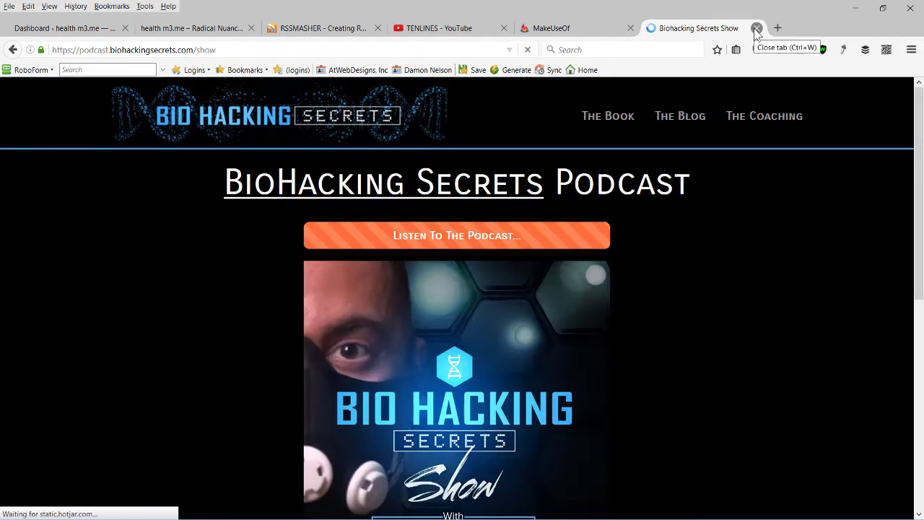
key(alt+Left)
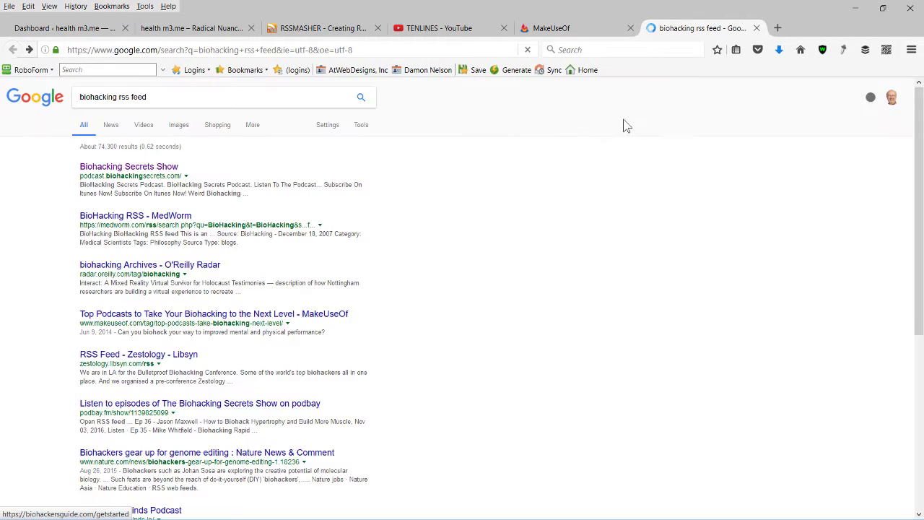
click(152, 217)
scroll(121, 243, down, 1)
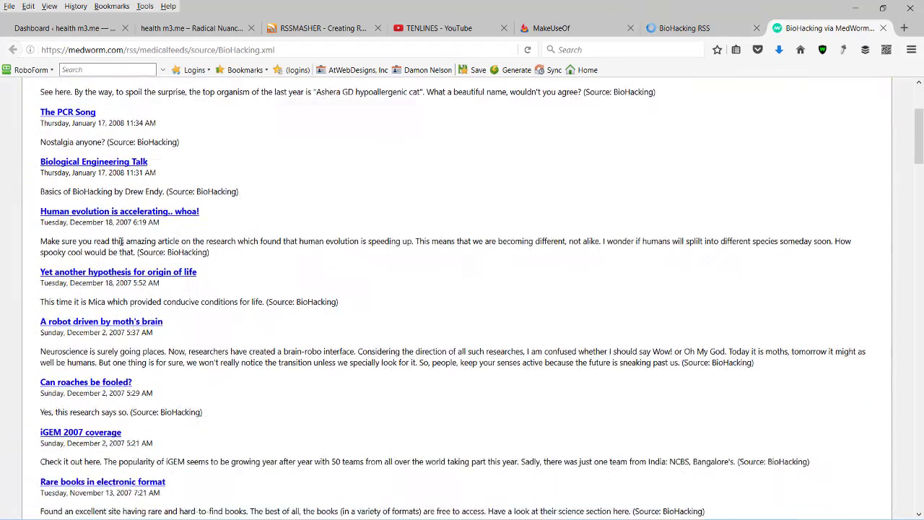
scroll(121, 243, down, 2)
scroll(121, 243, up, 5)
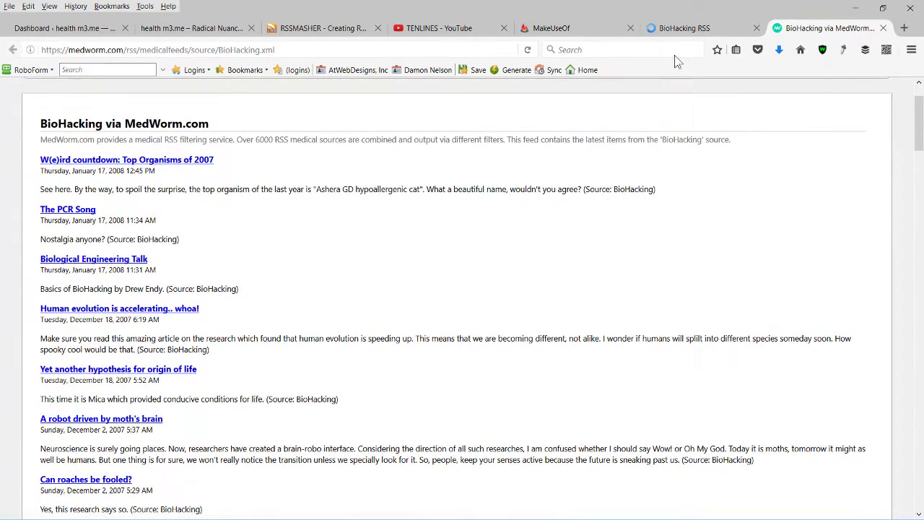
click(682, 28)
key(alt+Left)
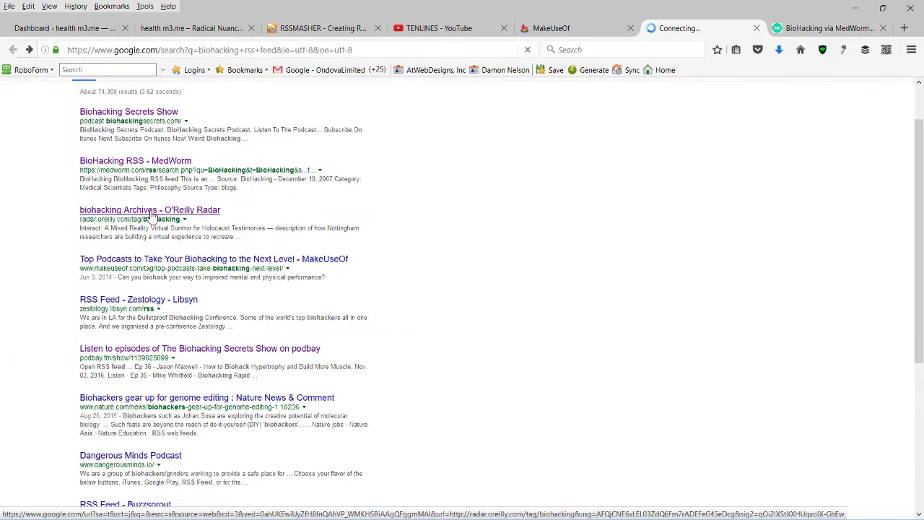
Open the RSS feed of the O'Reilly Radar biohacking archive from the results and copy the feed's address
click(150, 213)
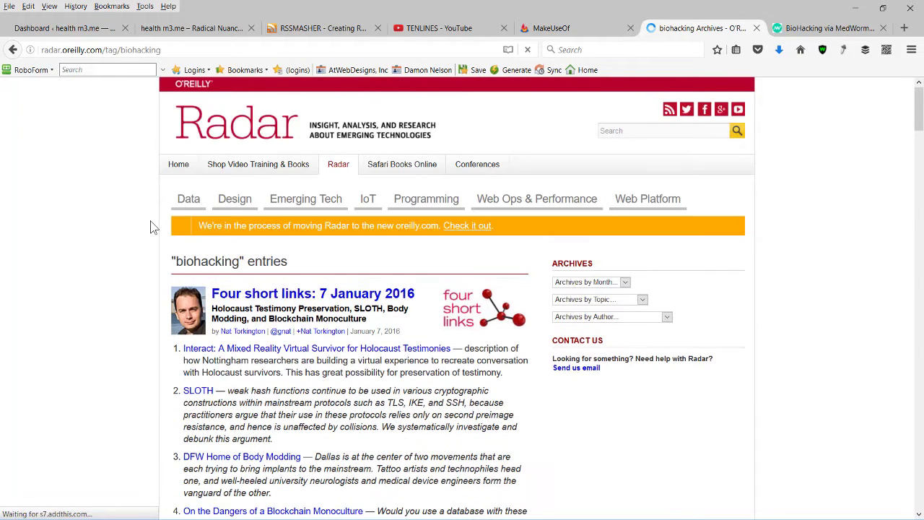
click(669, 111)
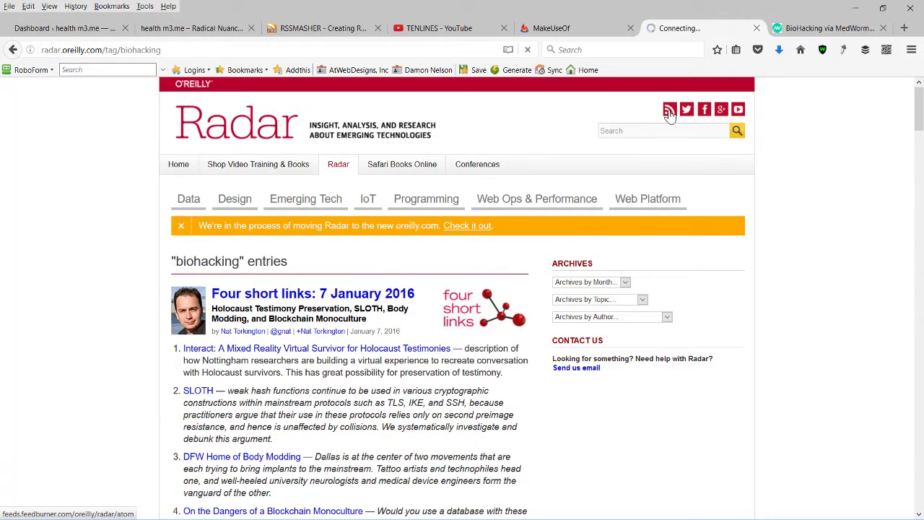
scroll(495, 289, down, 10)
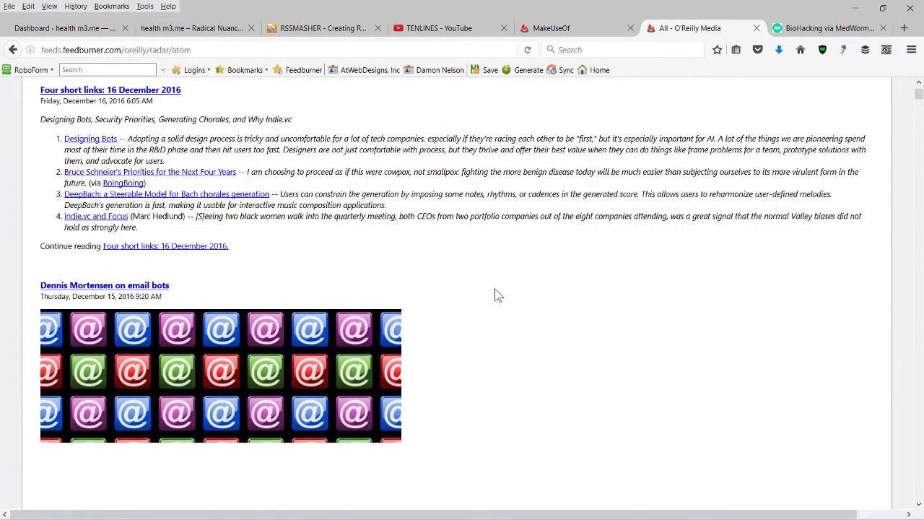
scroll(496, 290, up, 5)
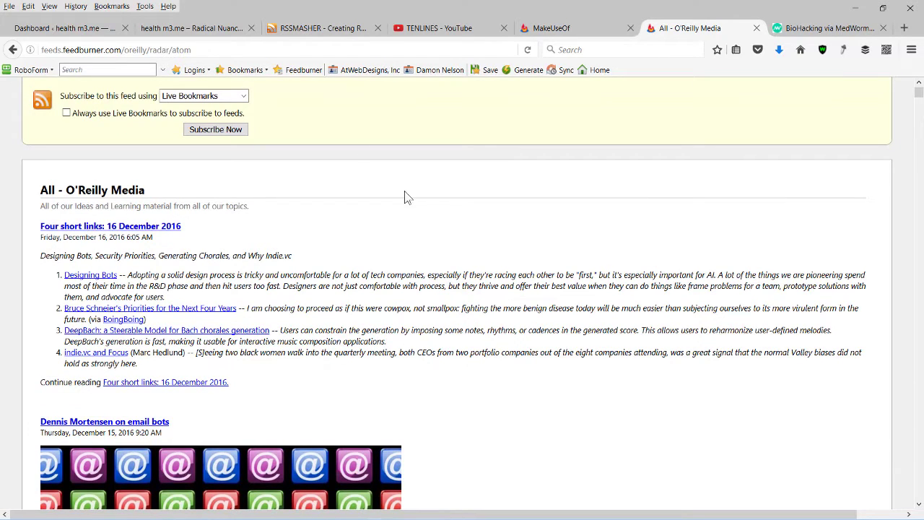
click(226, 52)
key(ctrl+c)
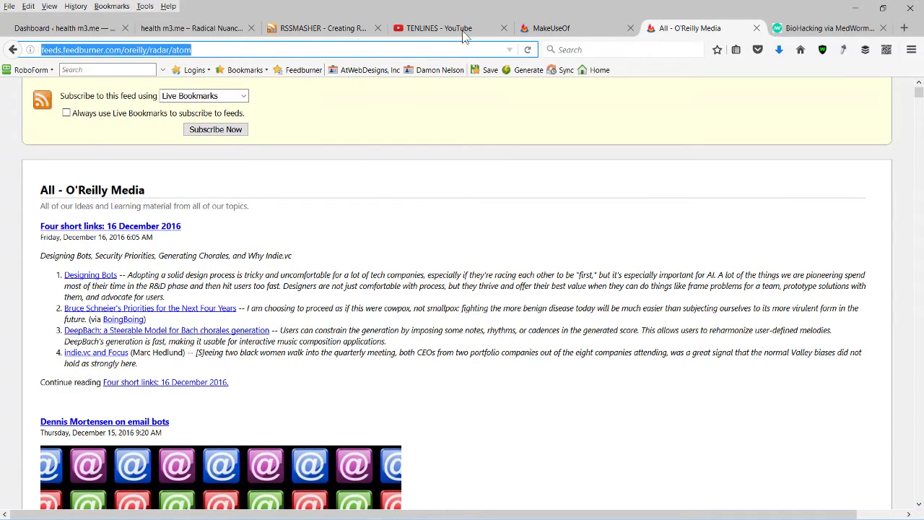
click(320, 27)
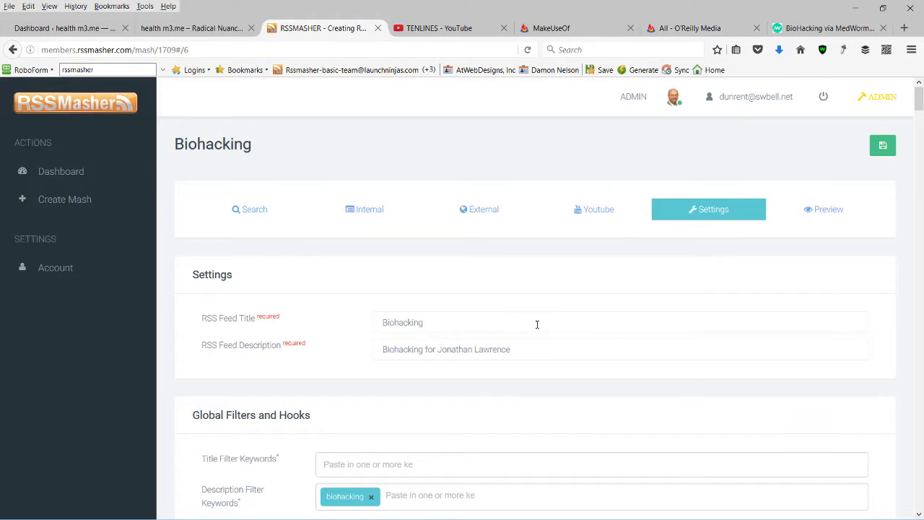
click(475, 209)
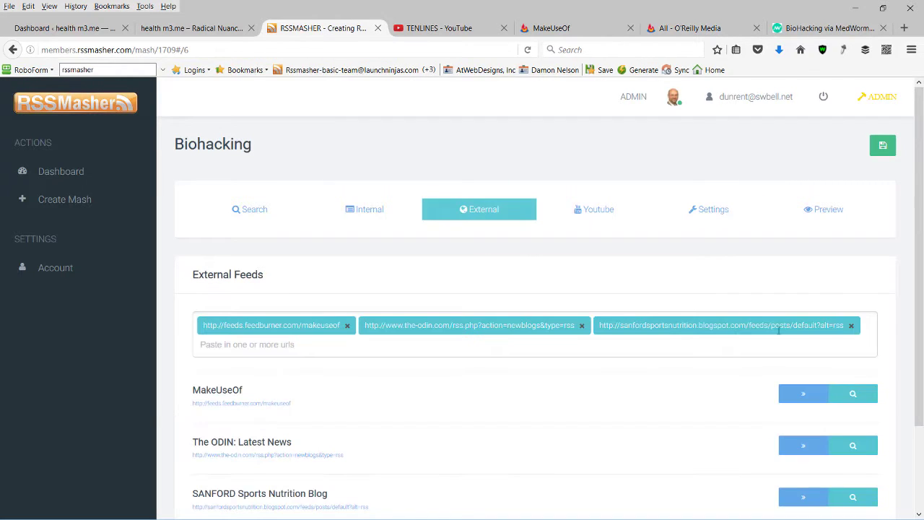
click(342, 345)
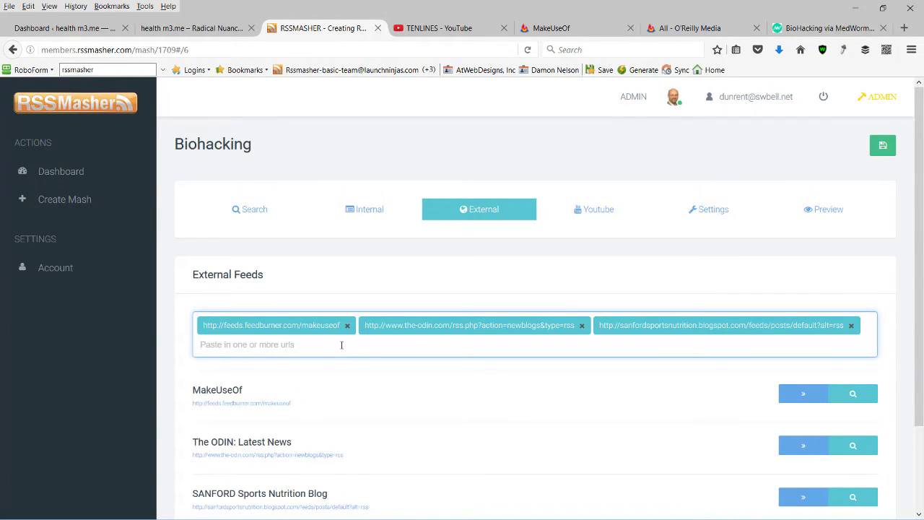
key(ctrl+v)
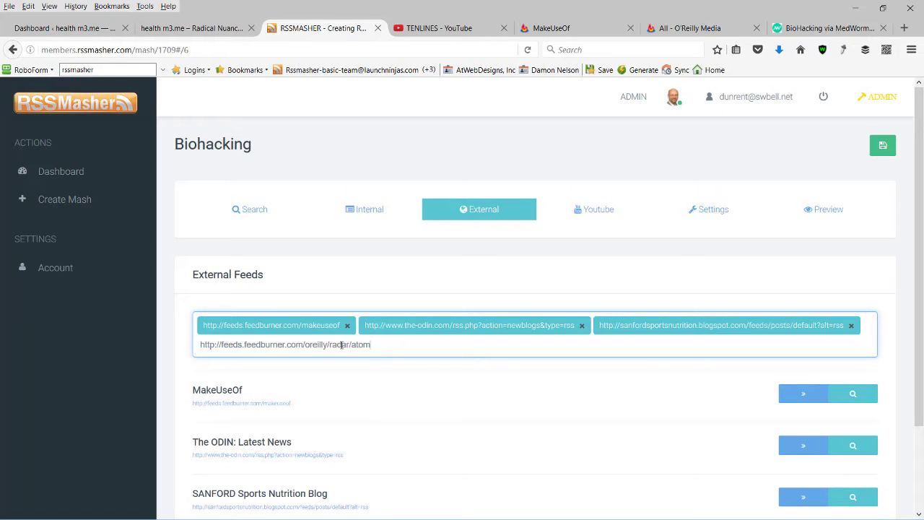
key(Return)
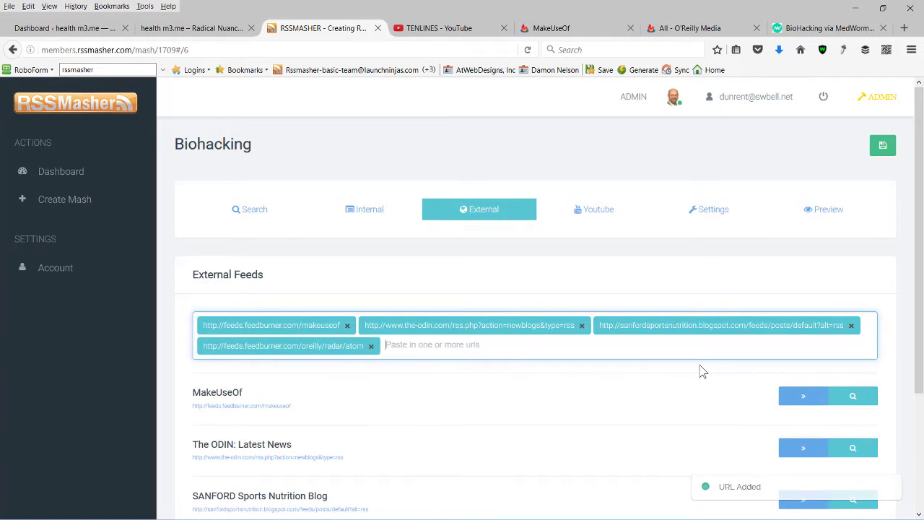
scroll(701, 371, down, 2)
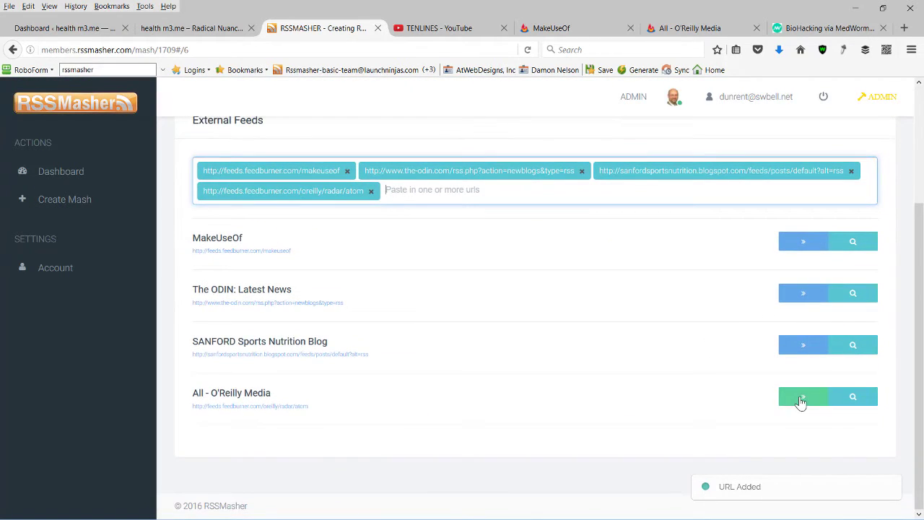
click(800, 397)
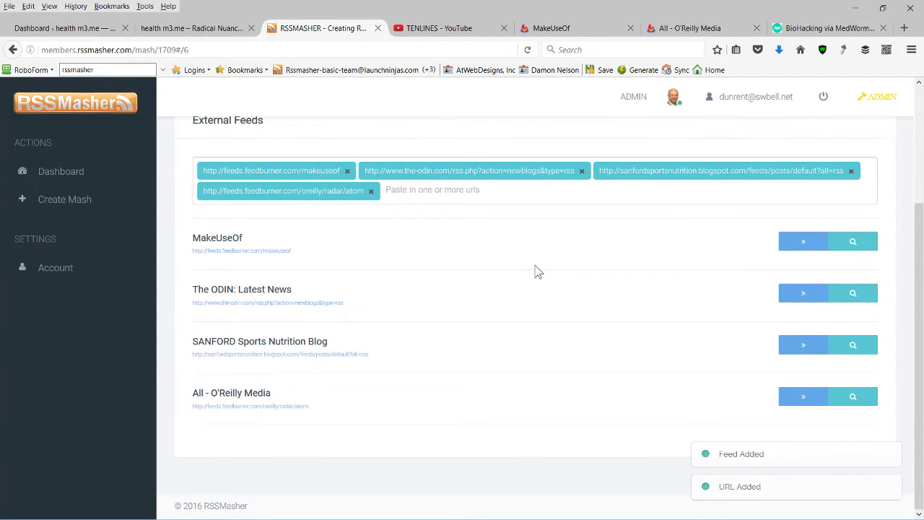
scroll(535, 271, up, 1)
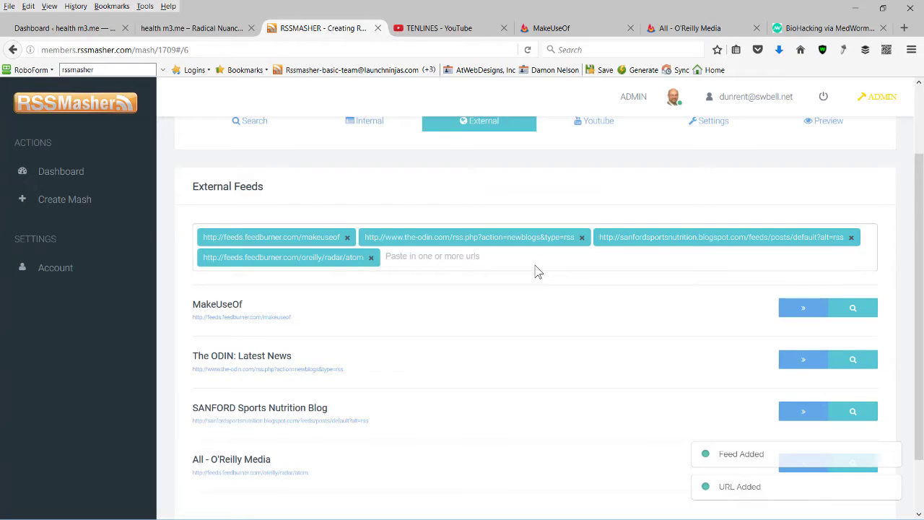
scroll(649, 239, up, 1)
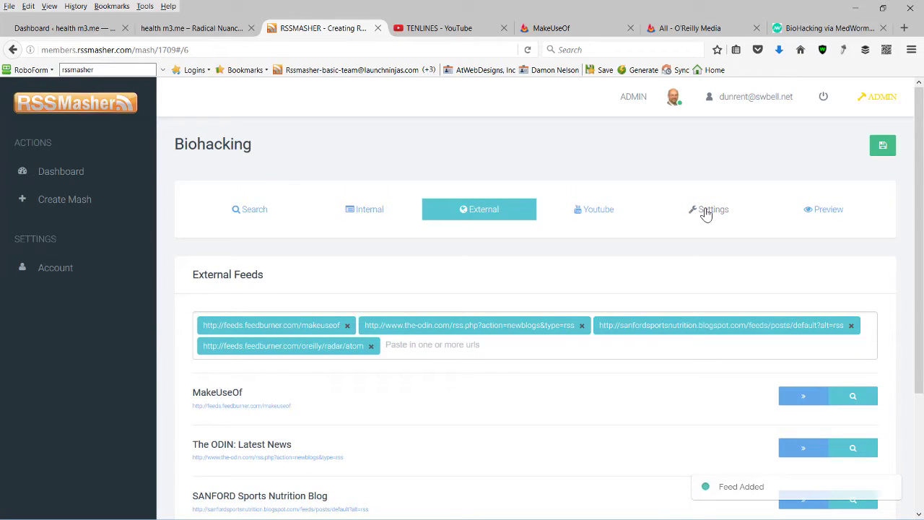
Return to the Biohacking mash's settings and save the mash
click(705, 214)
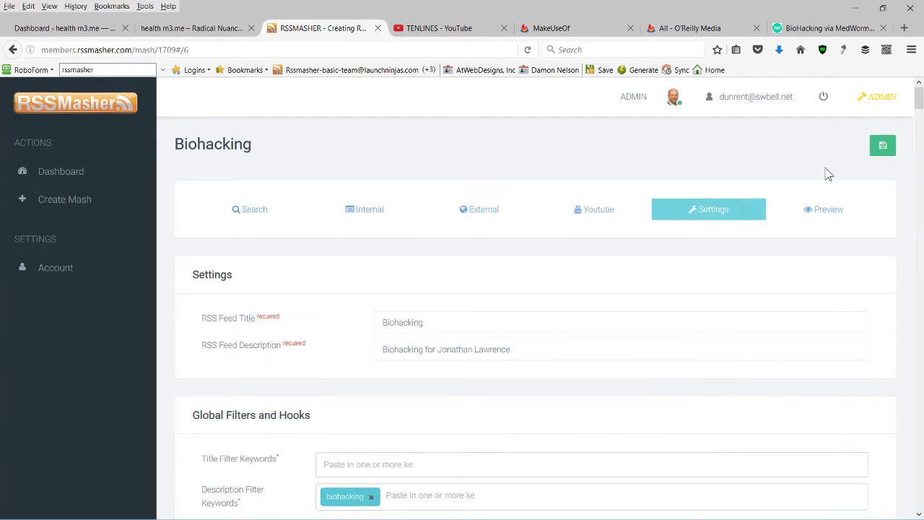
click(881, 148)
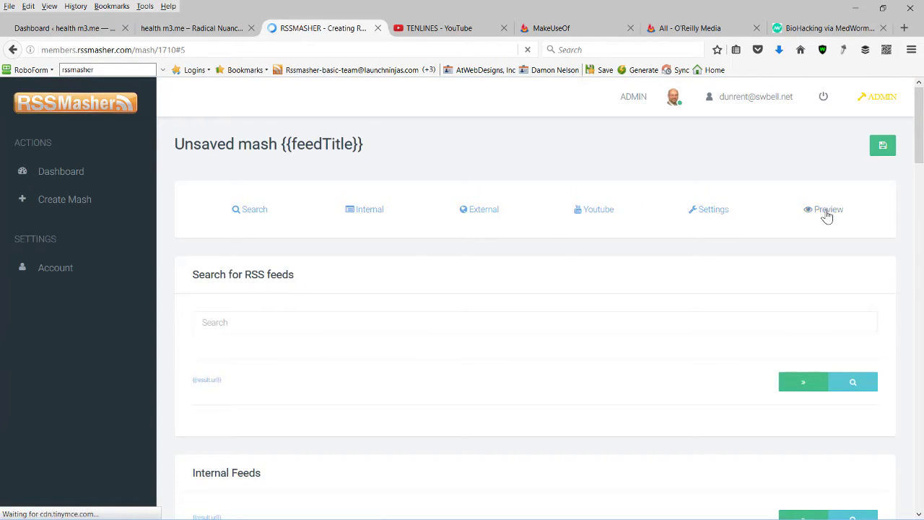
click(883, 148)
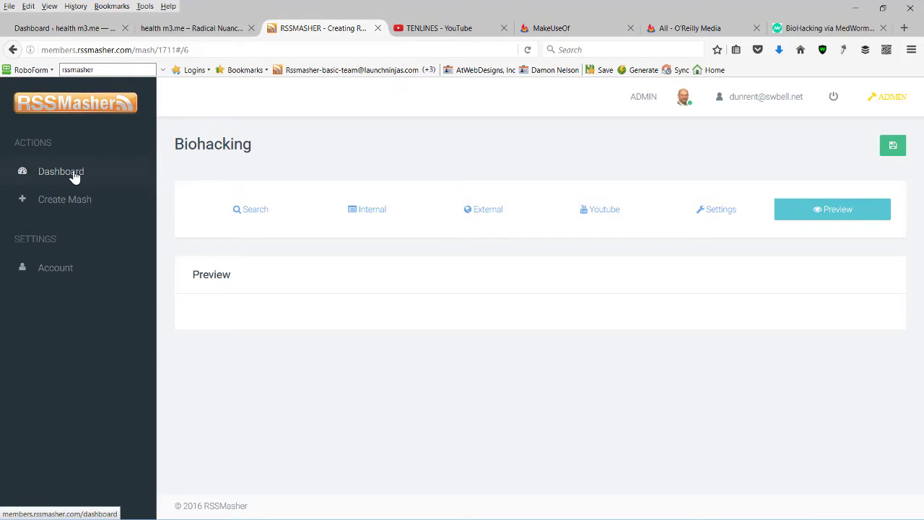
Open the Biohacking mash's RSS feed from the RSSMasher dashboard and review its entries through to the end
click(72, 176)
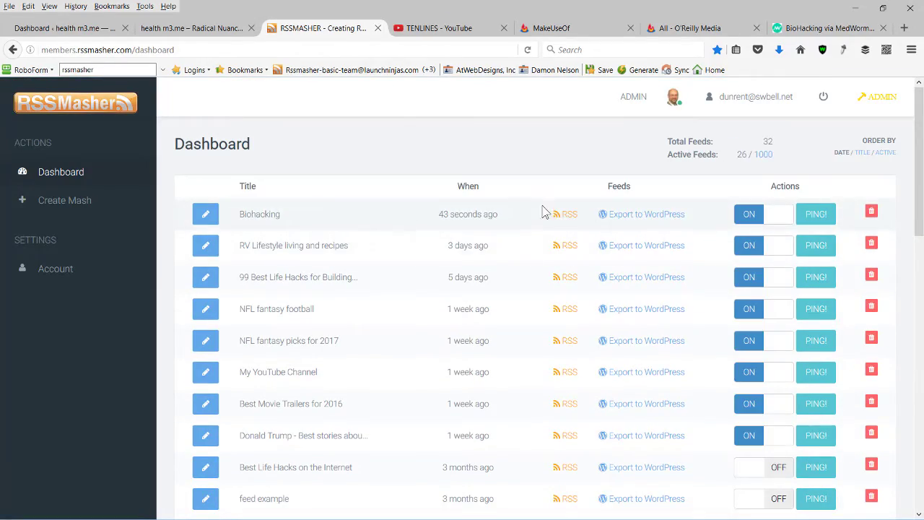
click(558, 214)
scroll(530, 274, down, 5)
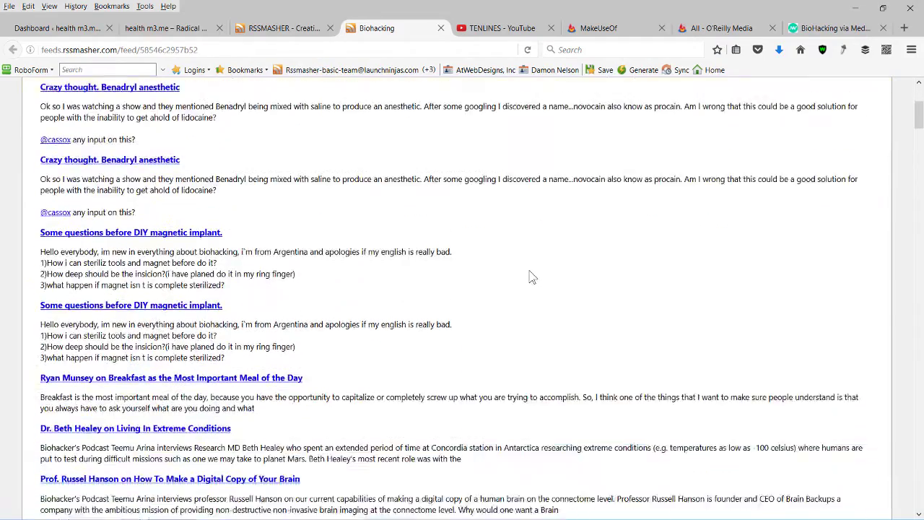
scroll(530, 276, down, 7)
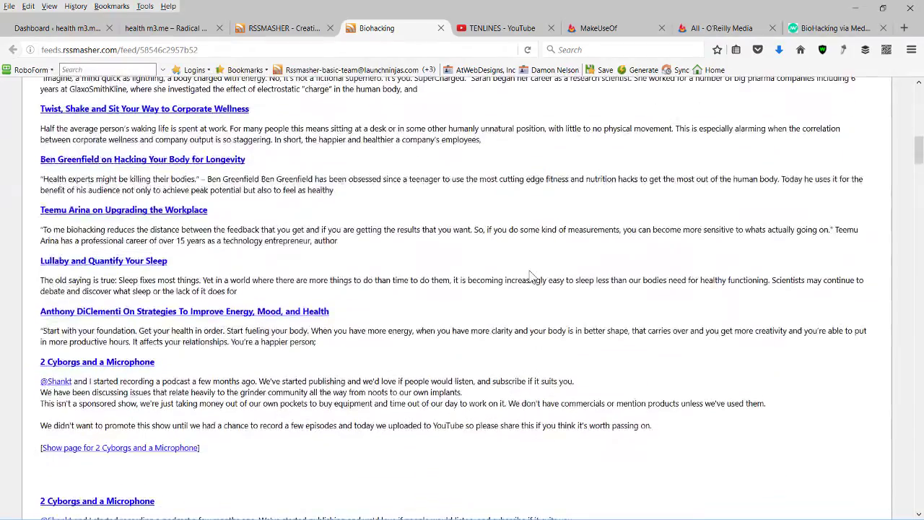
scroll(530, 276, down, 15)
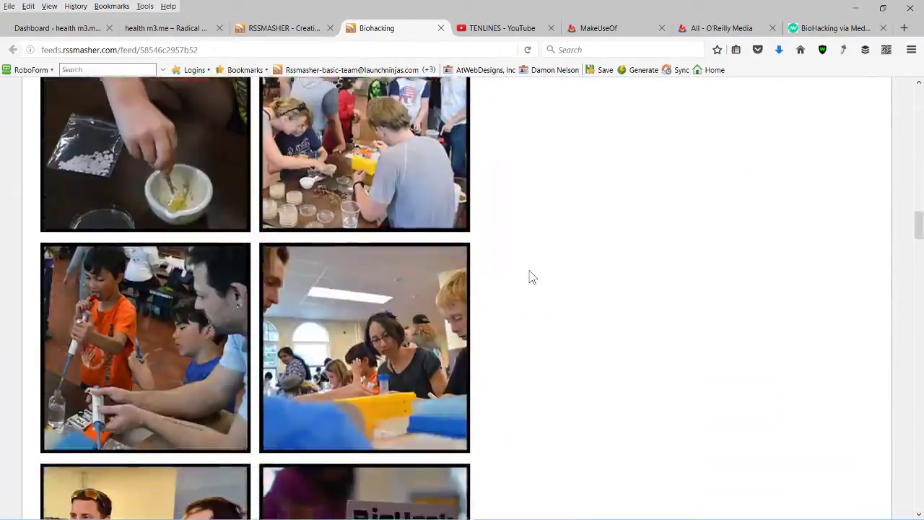
scroll(530, 277, down, 20)
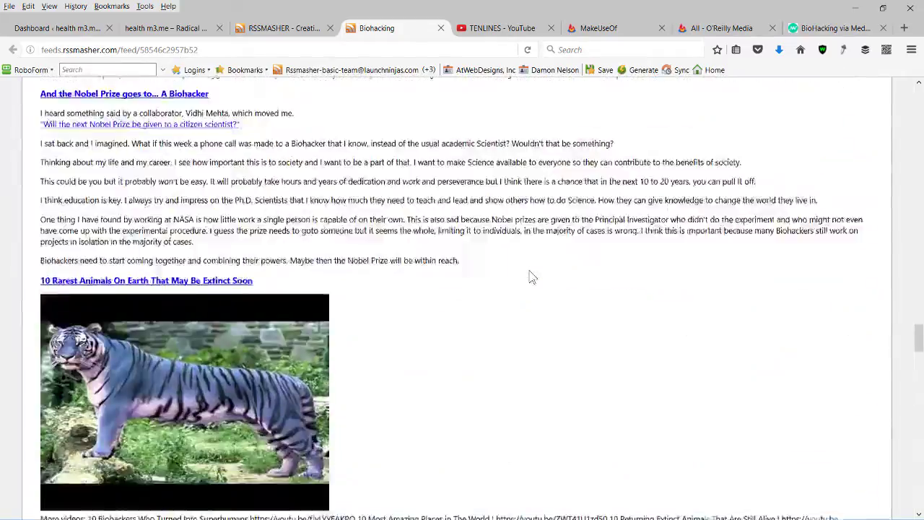
scroll(530, 276, down, 20)
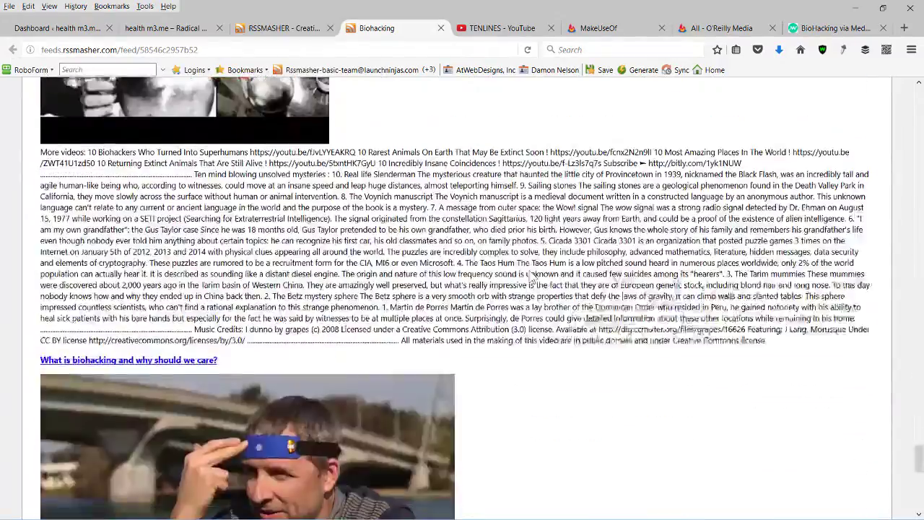
scroll(530, 278, down, 15)
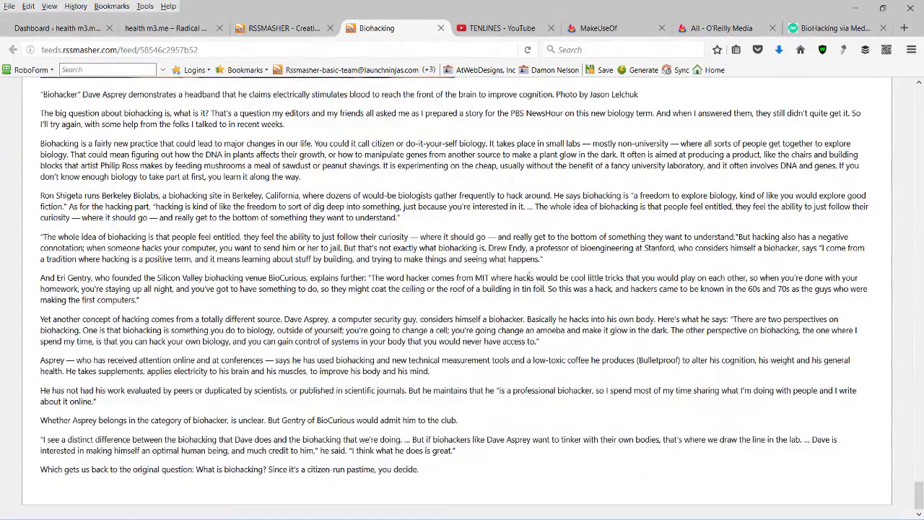
scroll(528, 275, up, 20)
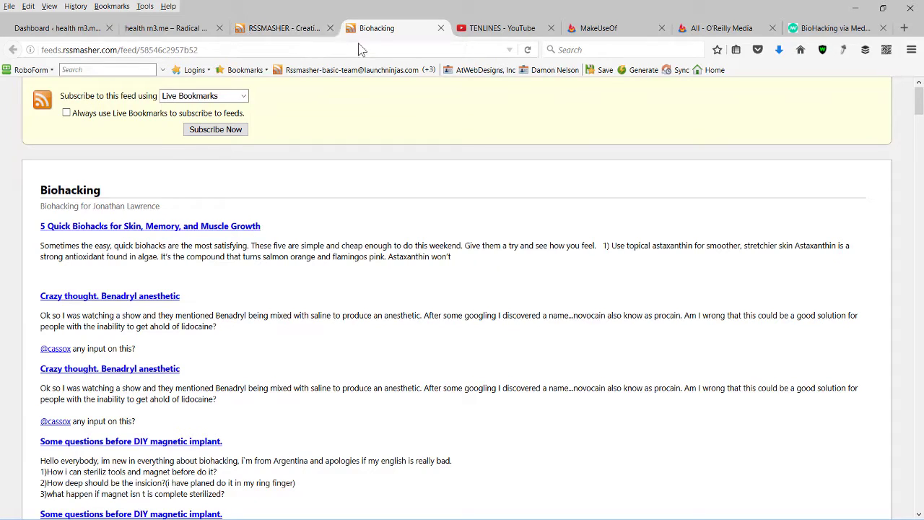
Return to the RSSMasher dashboard and start exporting the Biohacking mash to WordPress
click(310, 31)
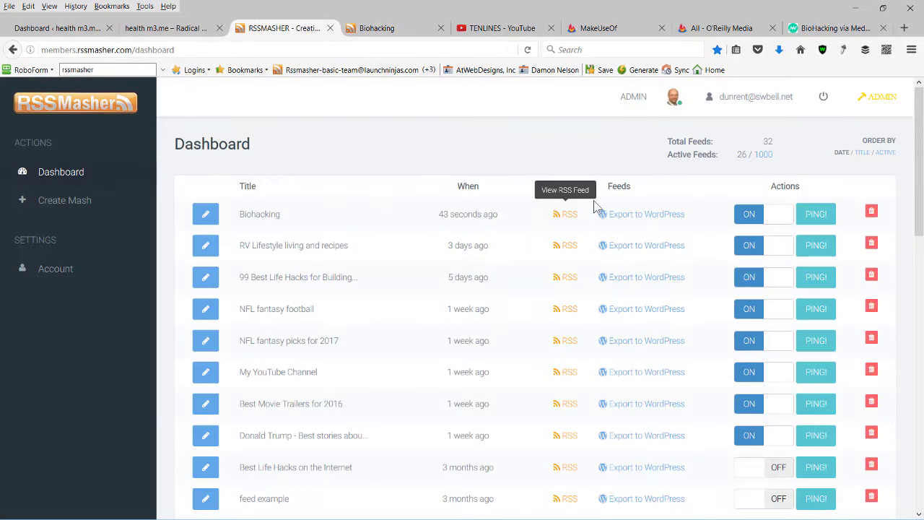
click(641, 216)
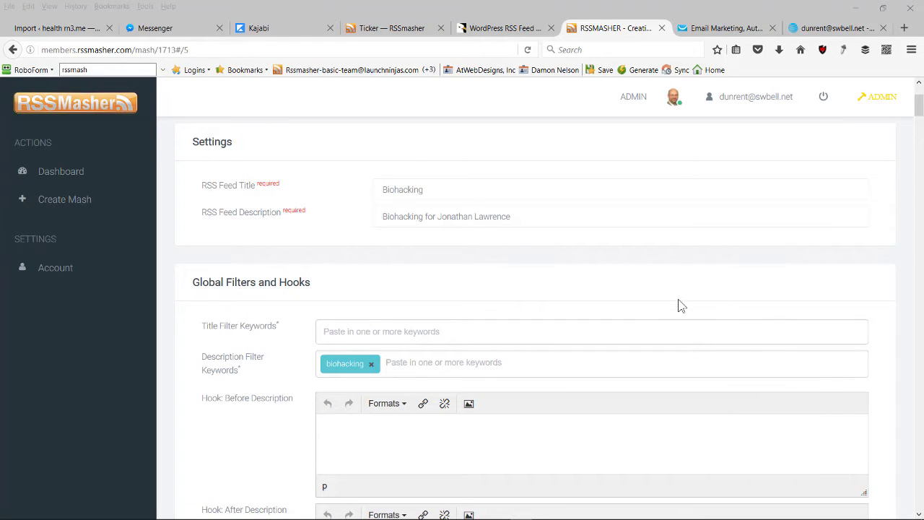
In the Biohacking mash's settings, enable the [Read More..] link to the original article for the Bulletproof feed
scroll(678, 299, down, 3)
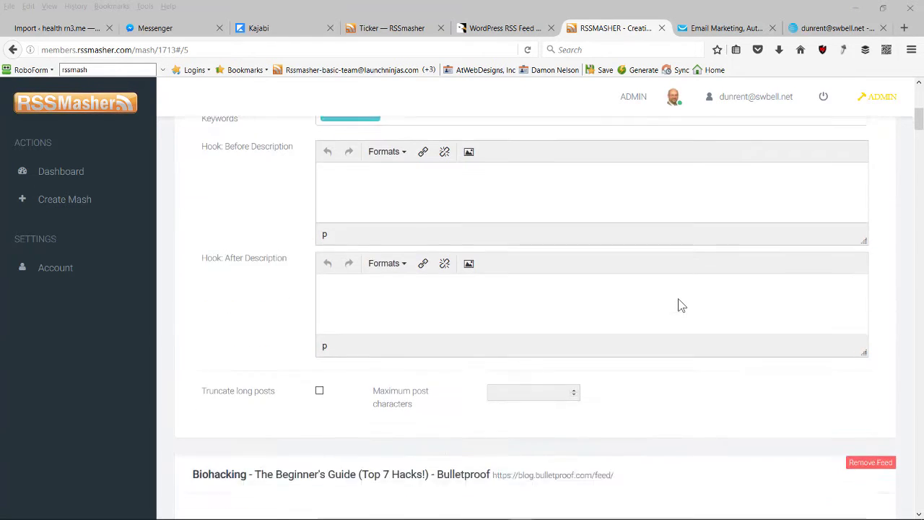
scroll(678, 298, down, 5)
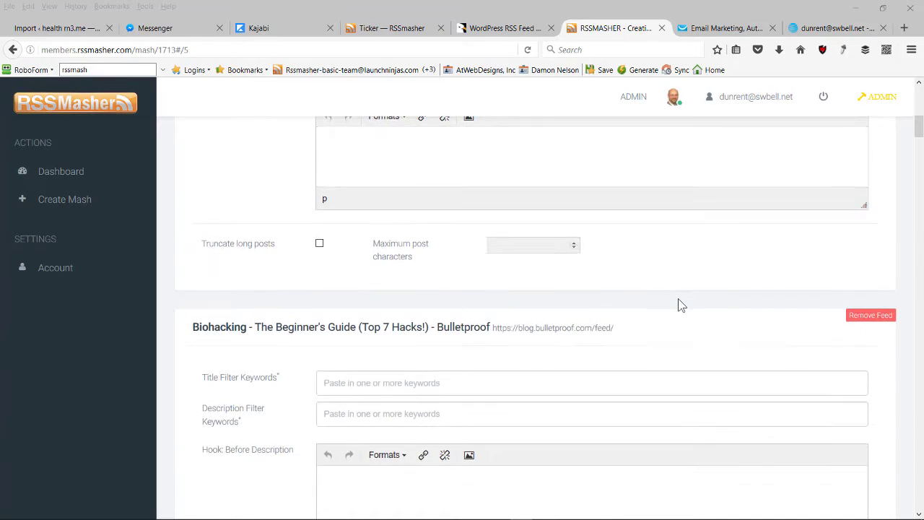
scroll(678, 298, down, 4)
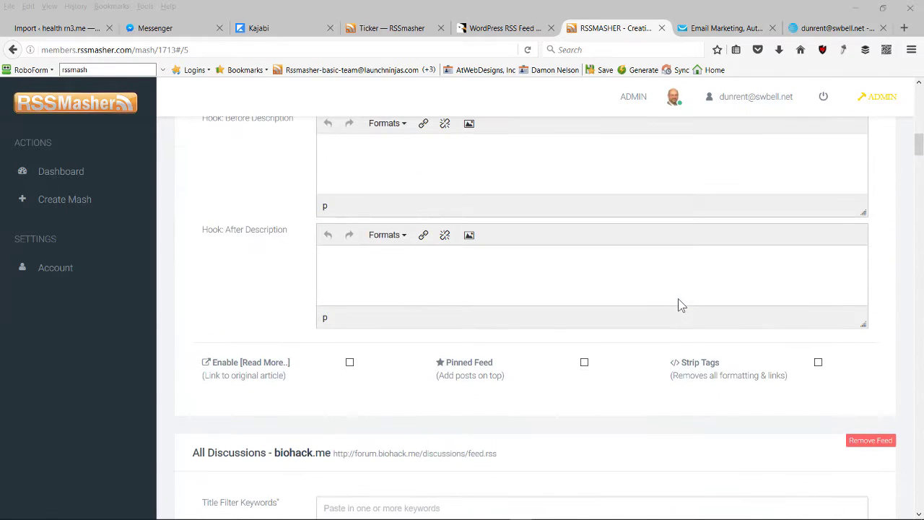
click(349, 362)
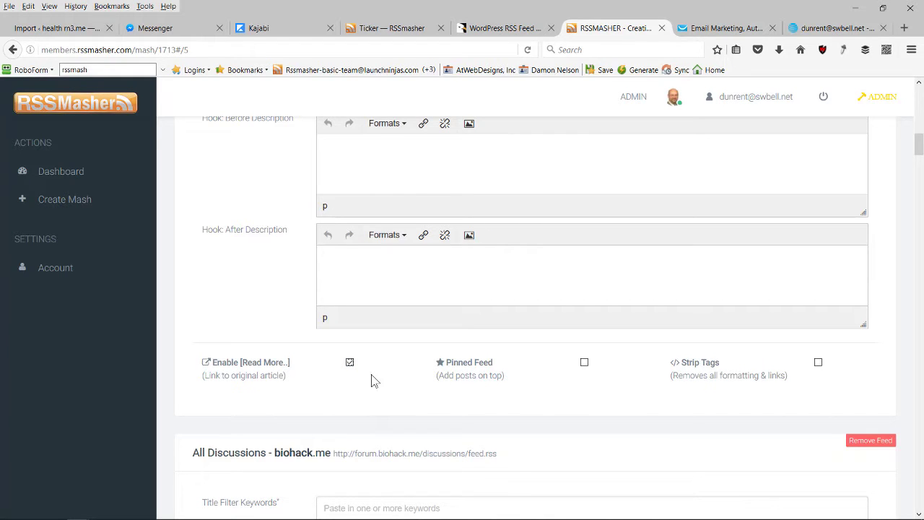
Enable [Read More..] for the Biohacker Summit 2016, PBS NewsHour and Biohacker's Handbook feeds
scroll(372, 387, down, 2)
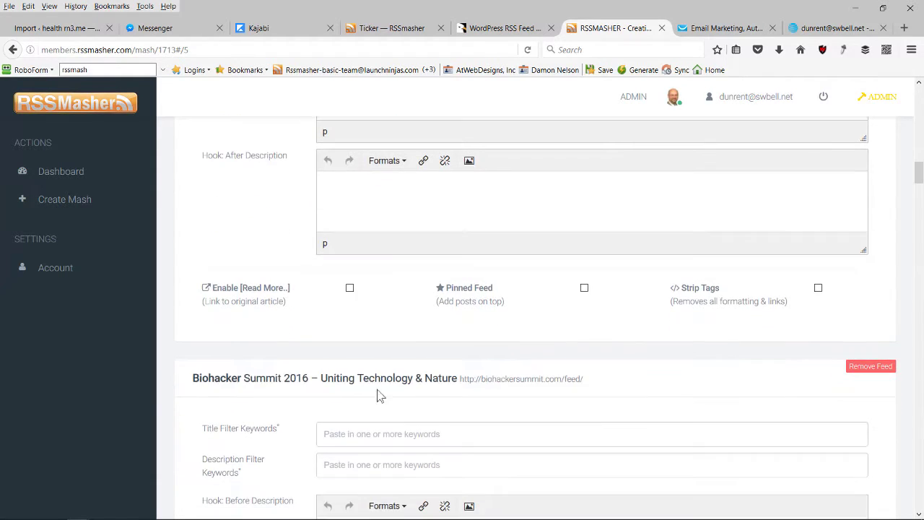
scroll(372, 324, down, 6)
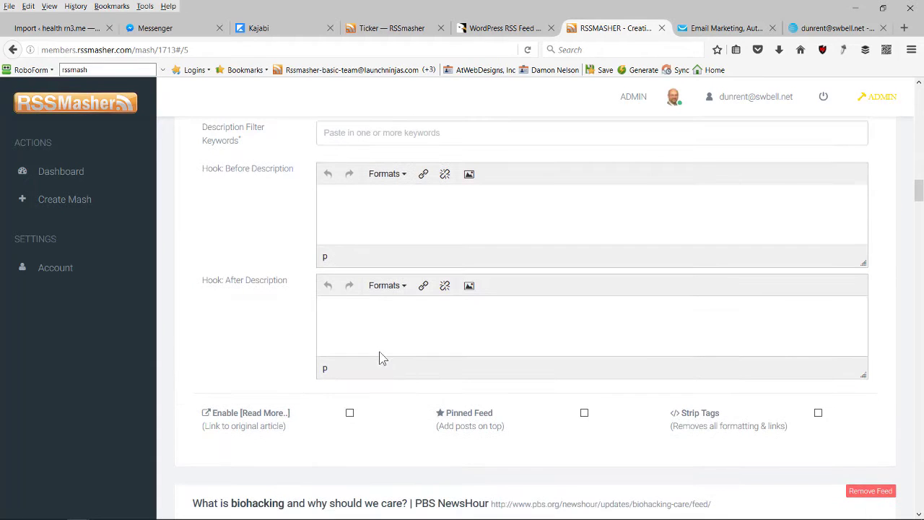
click(349, 413)
scroll(354, 368, down, 14)
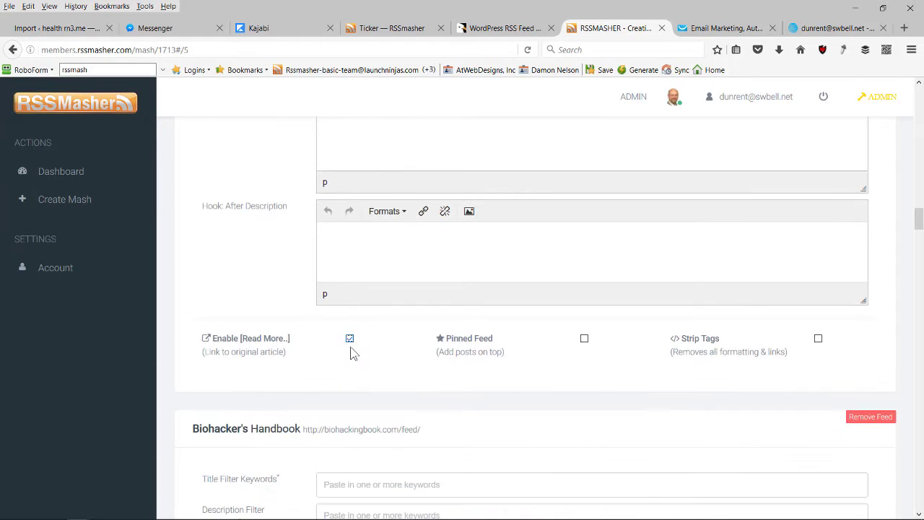
click(350, 462)
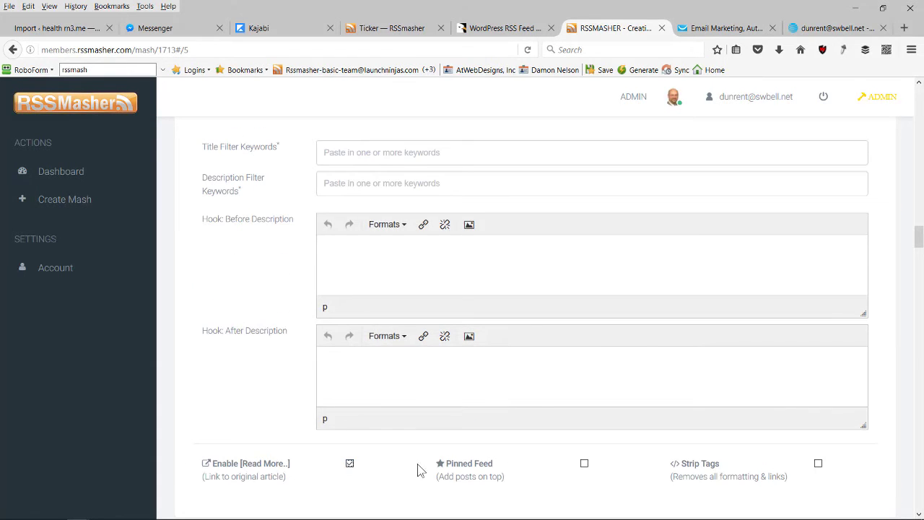
Enable [Read More..] for the feeds that follow Biohacker's Handbook, down to the last feed in the mash
scroll(367, 325, down, 11)
click(350, 315)
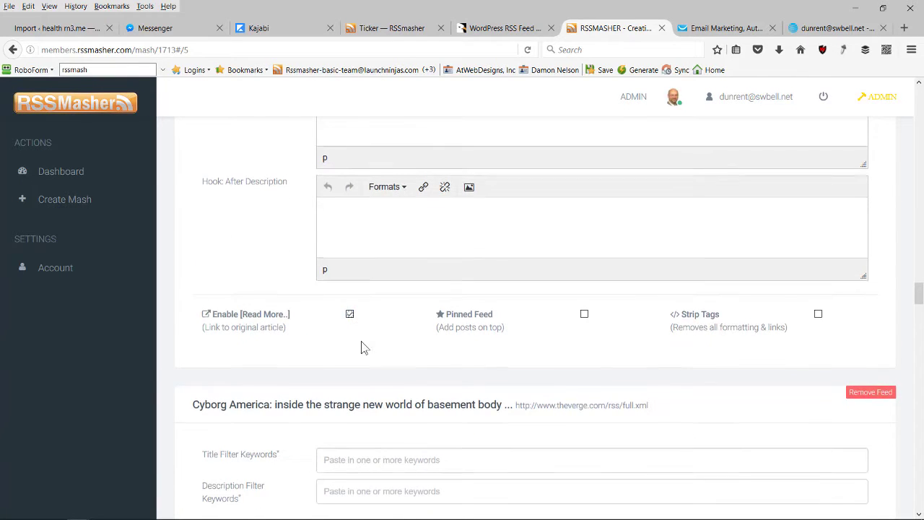
scroll(357, 361, down, 10)
click(350, 372)
scroll(352, 380, down, 10)
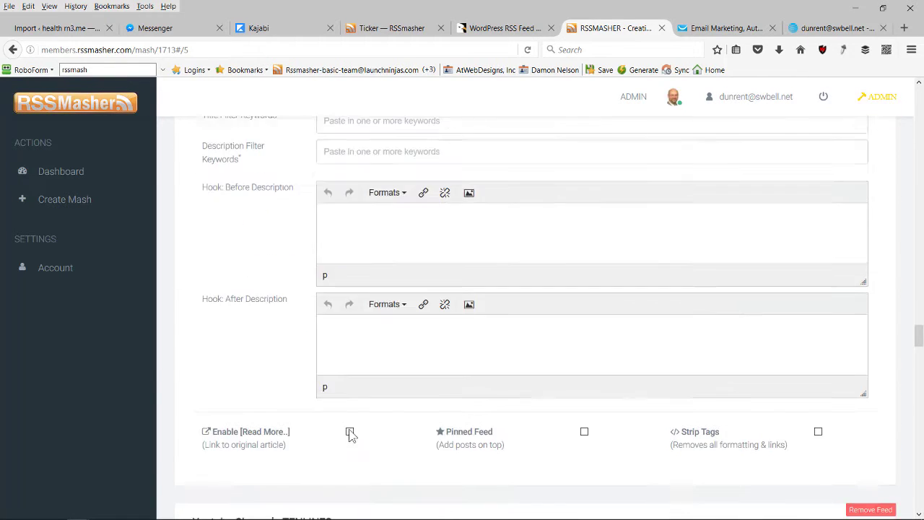
click(349, 365)
scroll(351, 374, down, 5)
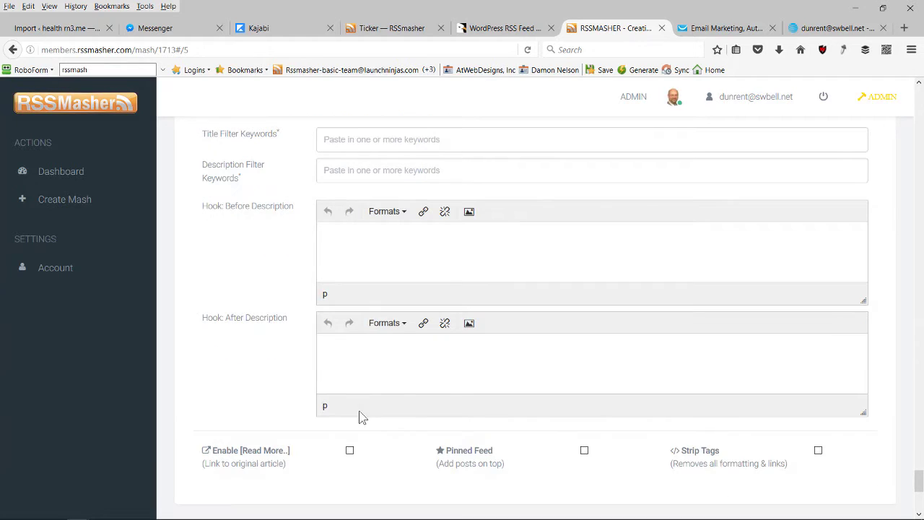
click(349, 450)
scroll(362, 453, down, 5)
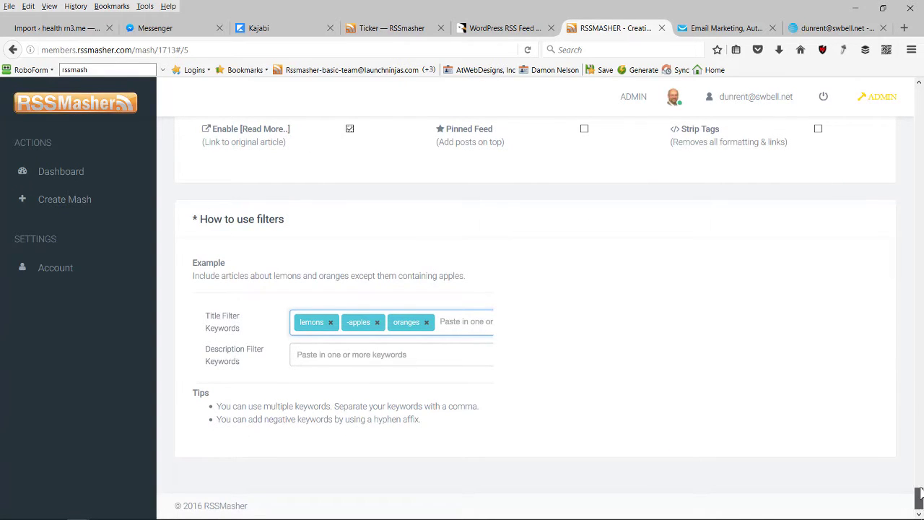
Save the Biohacking mash and download its WordPress export file, wordpressimport.xml
drag(917, 498, 919, 94)
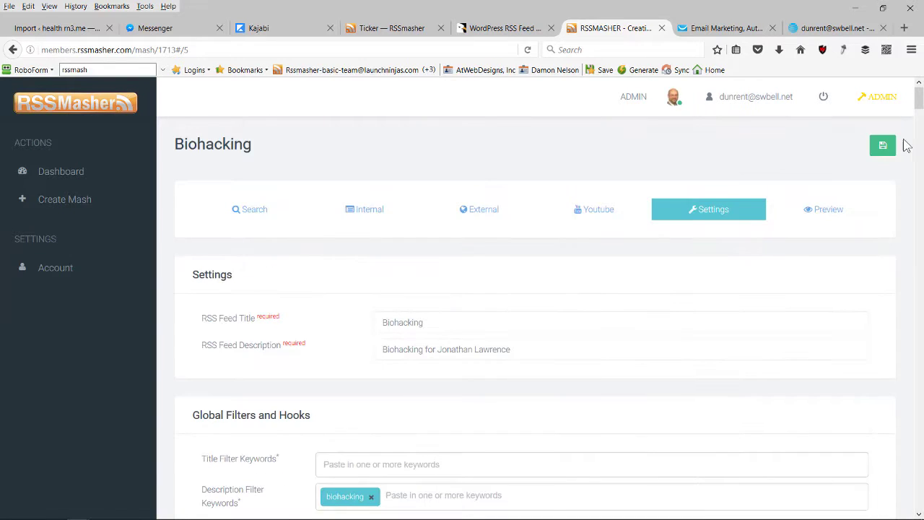
click(881, 148)
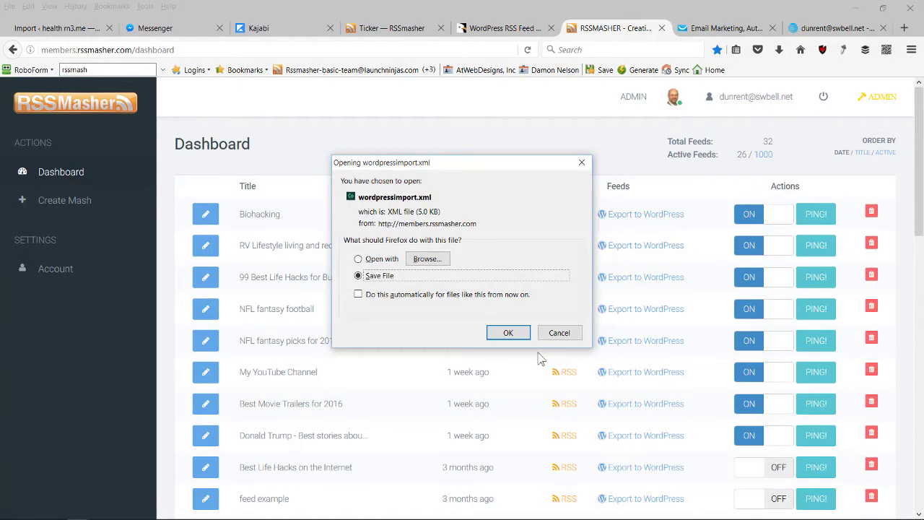
click(508, 334)
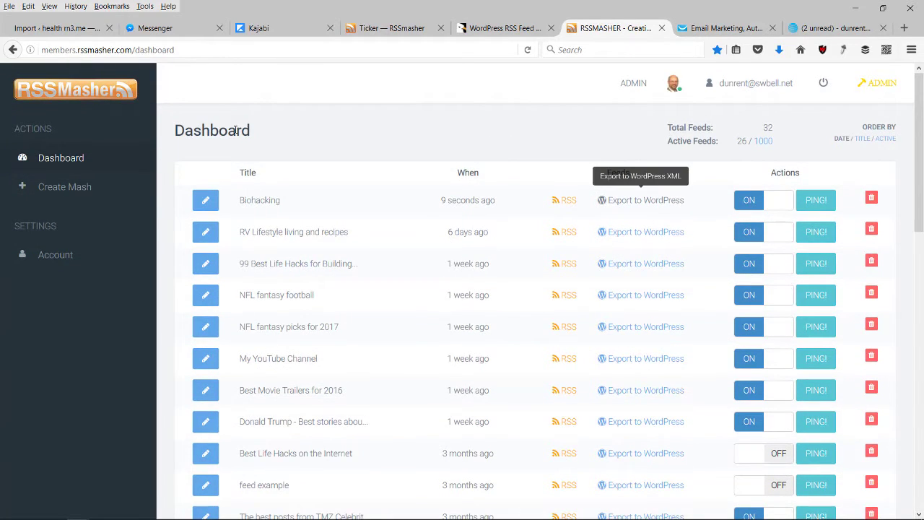
Switch to the health rn3.me WordPress admin and open the RSS importer from the site's import tools
click(32, 28)
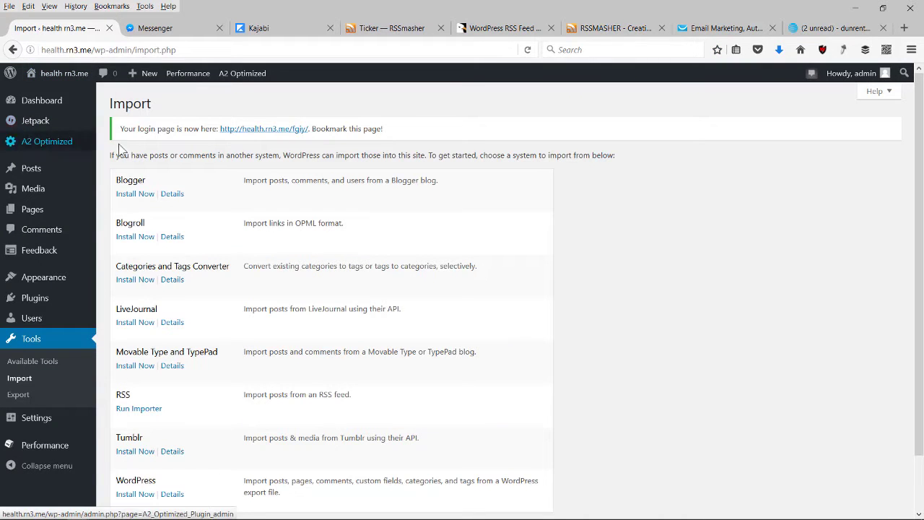
mouse_move(64, 72)
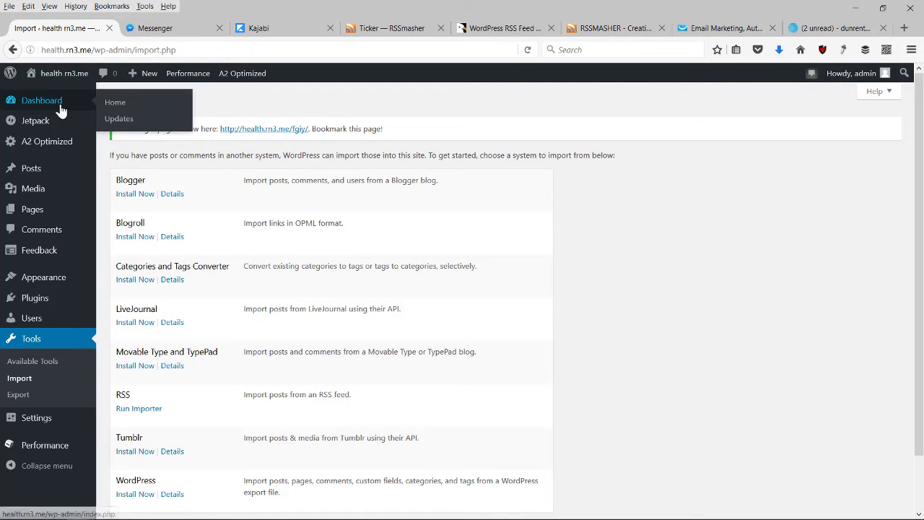
click(61, 108)
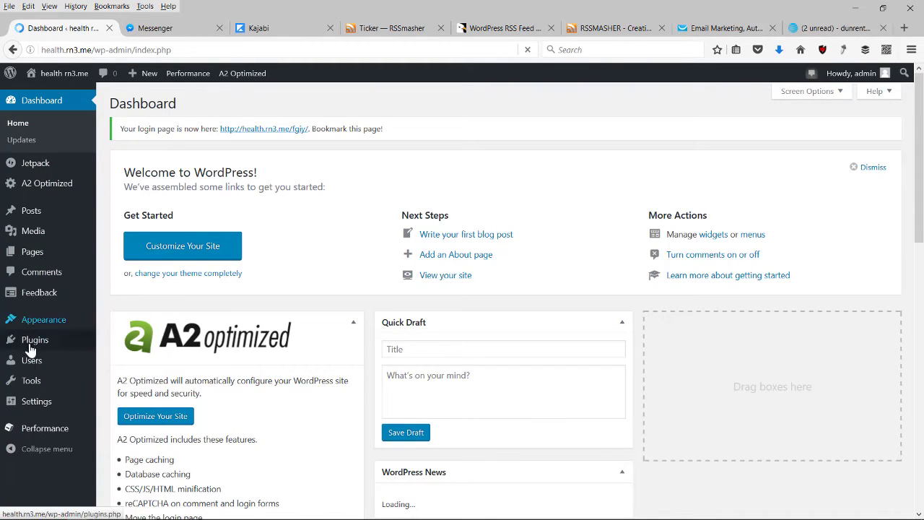
mouse_move(34, 383)
click(116, 402)
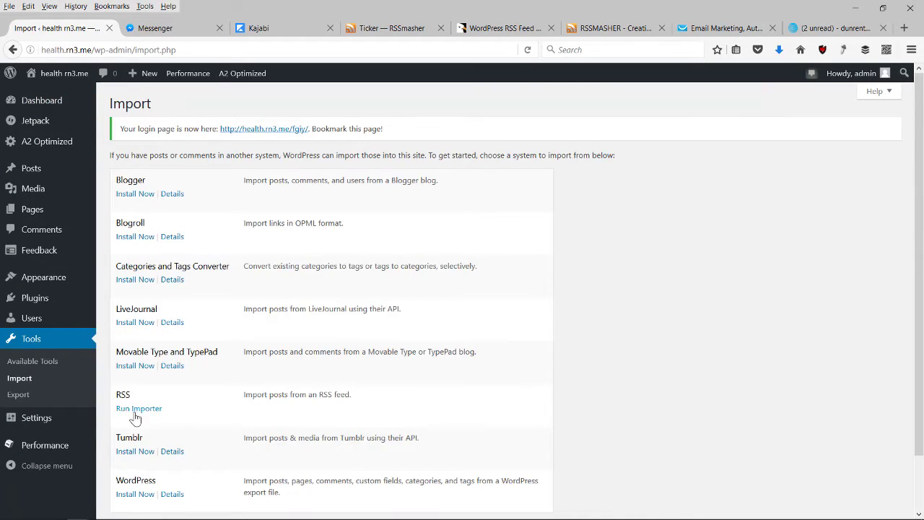
click(135, 410)
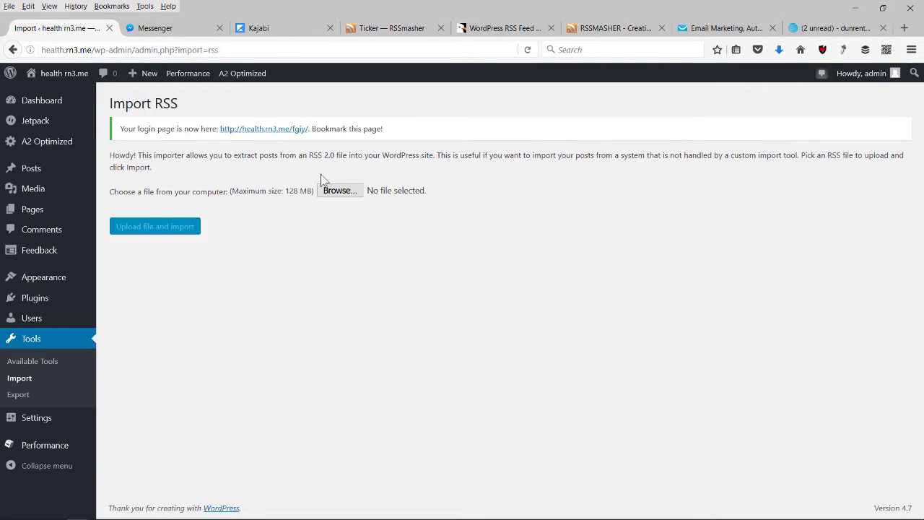
Choose wordpressimport(4).xml from the Downloads folder, then upload and import it into the WordPress site
click(336, 191)
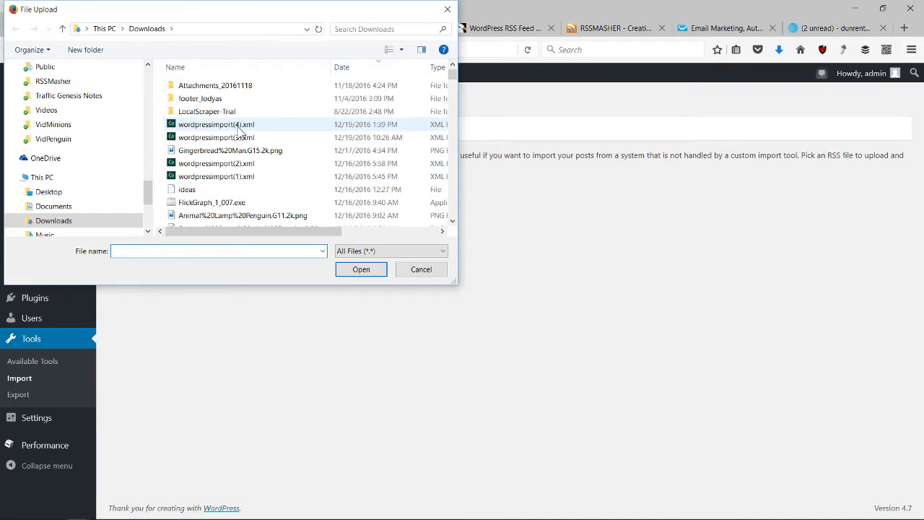
click(289, 124)
click(361, 271)
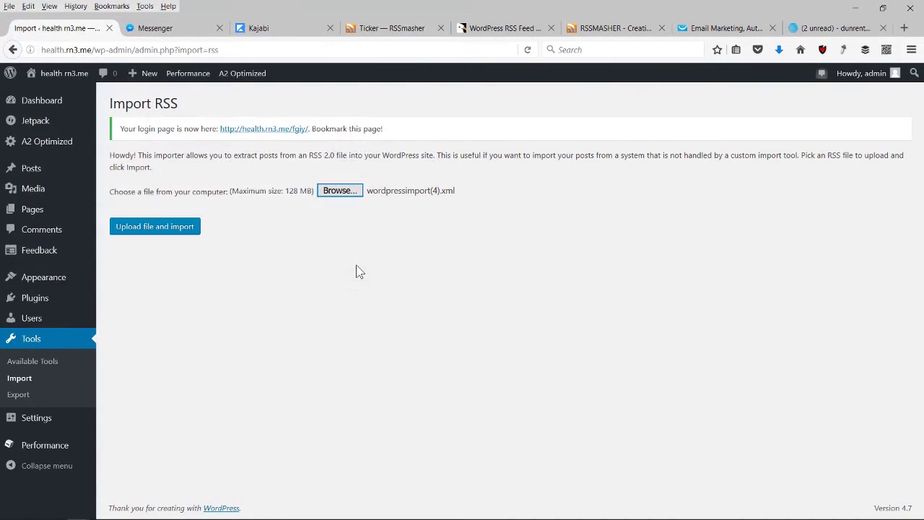
click(177, 230)
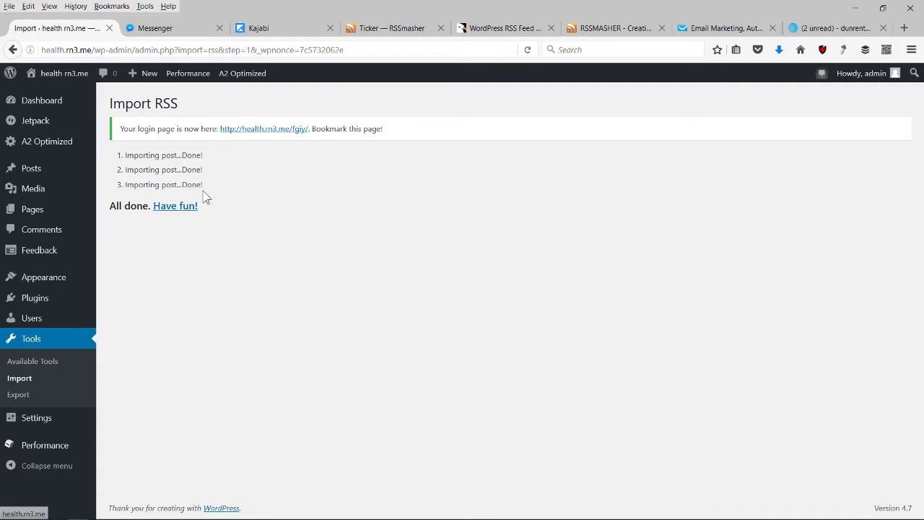
Open the list of all posts in the health rn3.me admin and switch its view mode to Excerpt View
click(187, 207)
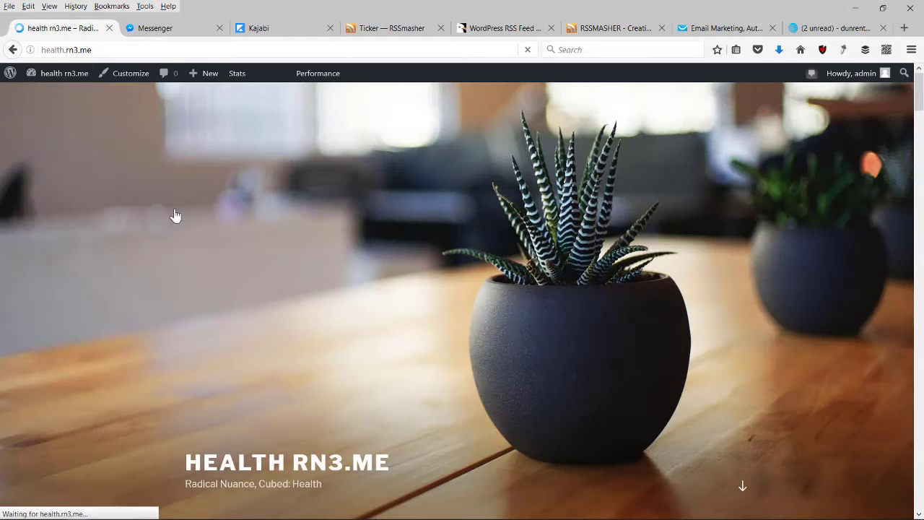
click(43, 95)
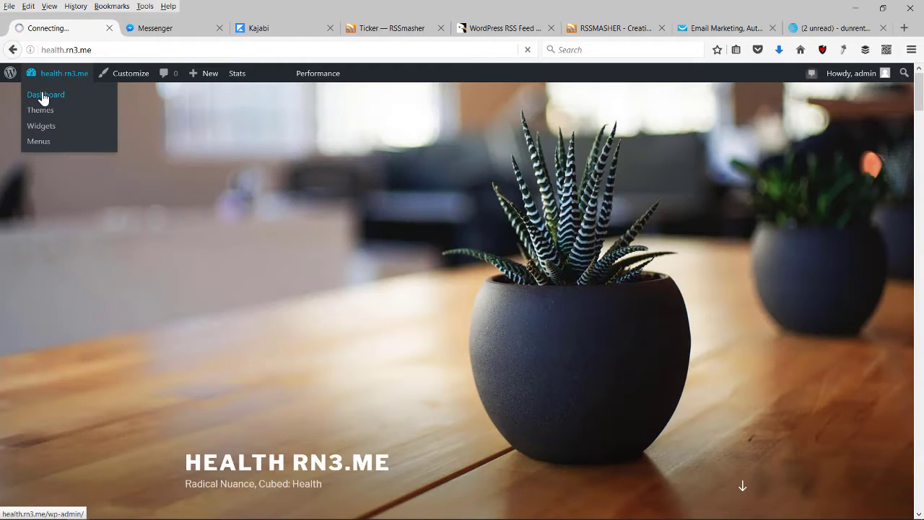
mouse_move(31, 218)
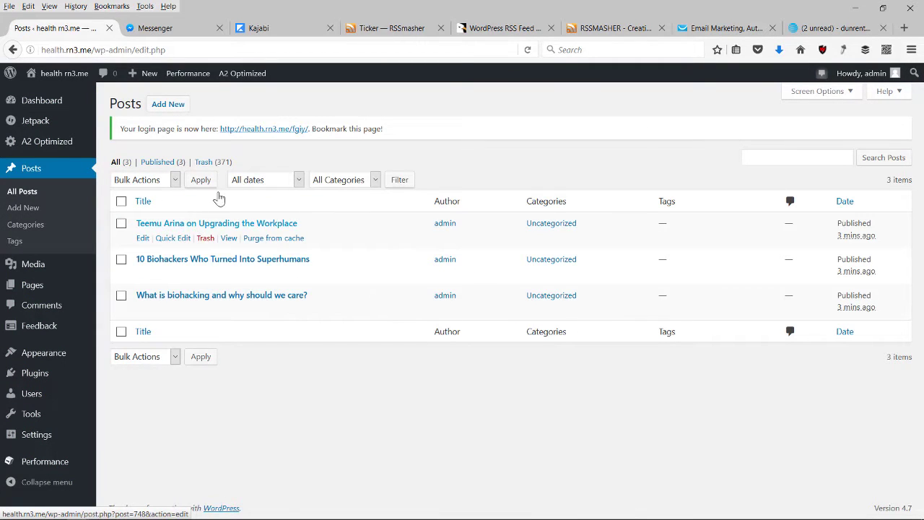
click(846, 92)
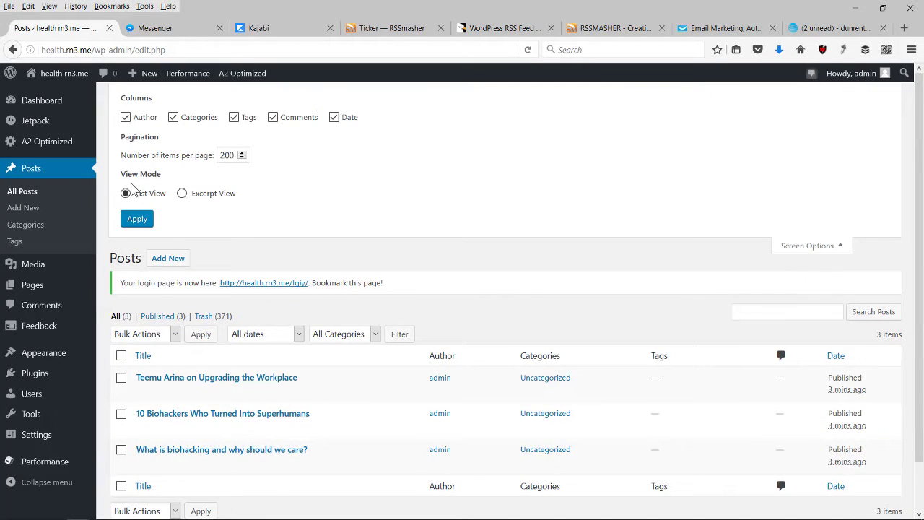
click(182, 193)
click(138, 219)
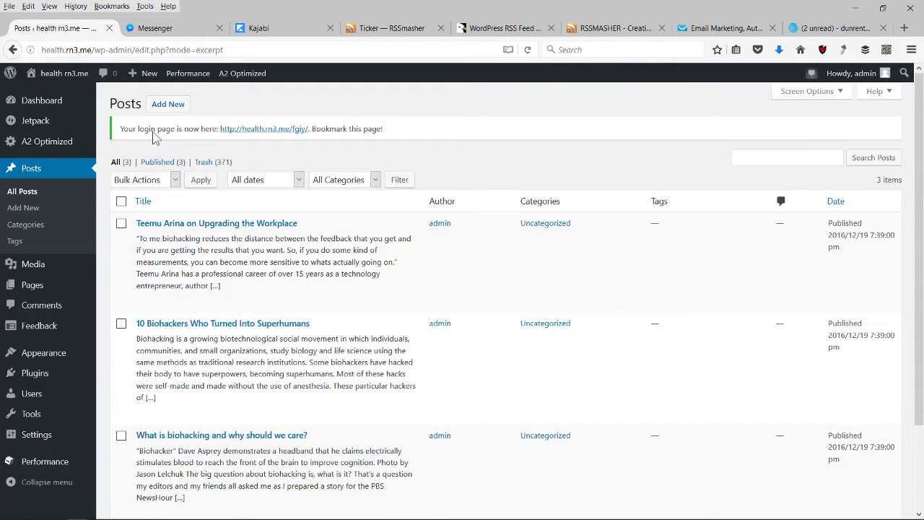
Visit the live health rn3.me site and examine the imported posts' text, images, videos and Read More links
click(41, 101)
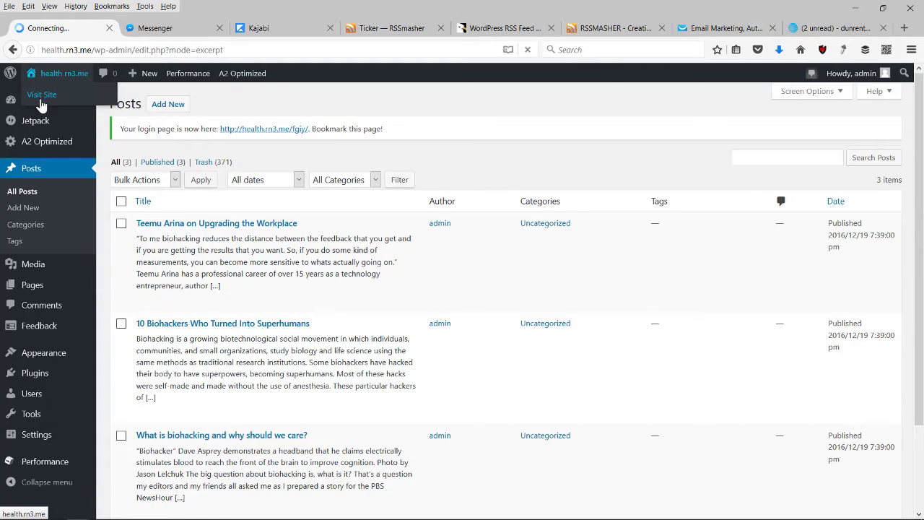
scroll(324, 402, down, 4)
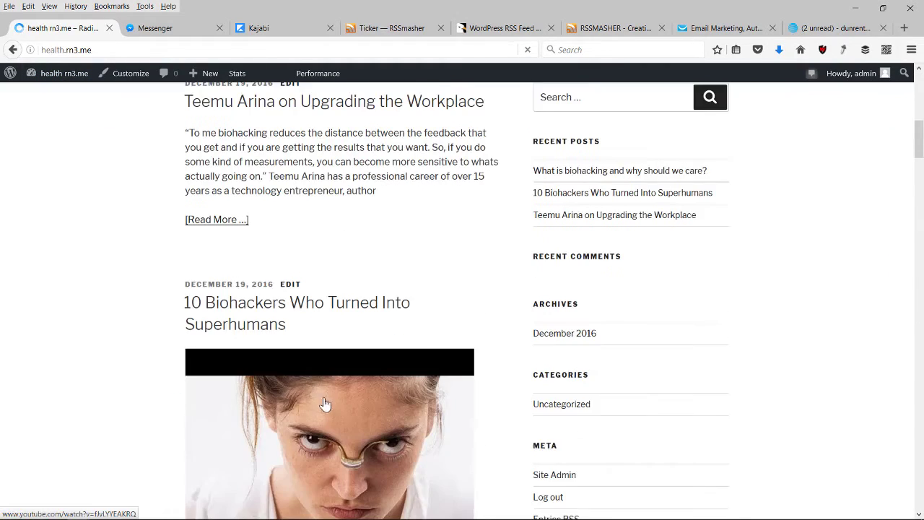
scroll(327, 402, down, 10)
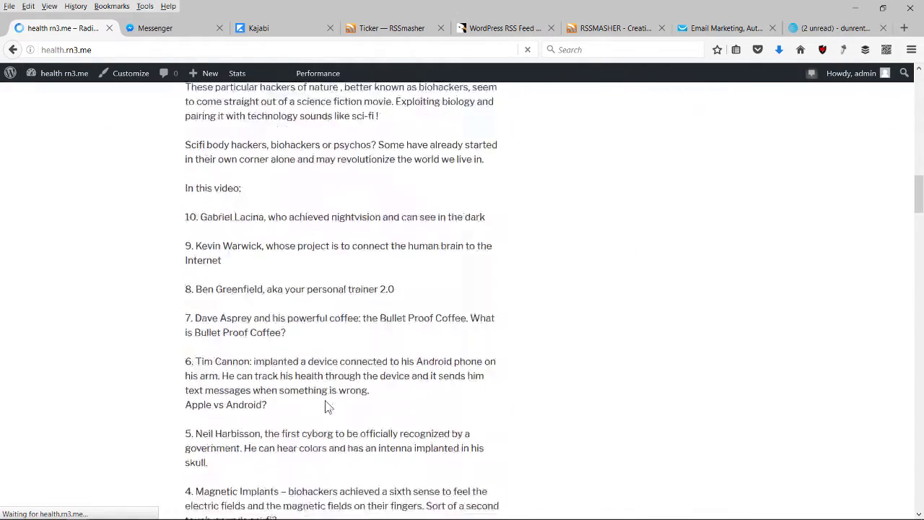
scroll(324, 401, down, 10)
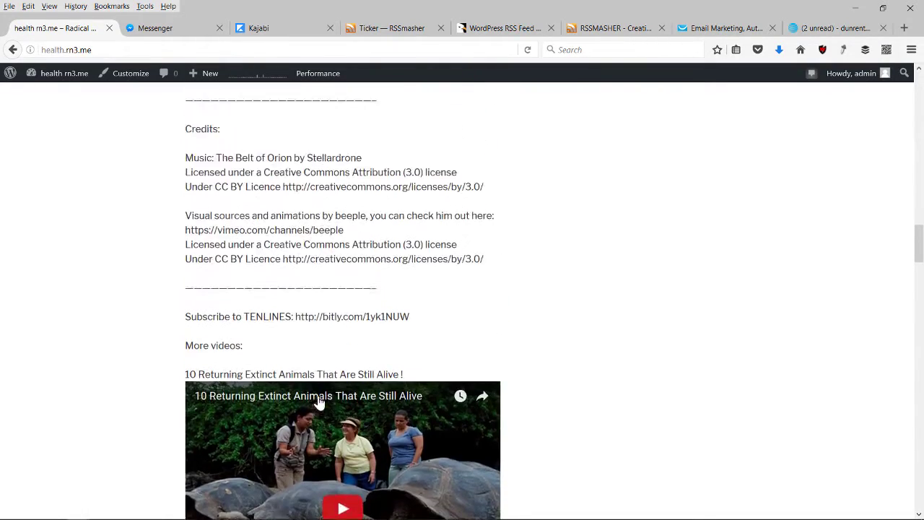
scroll(278, 389, down, 5)
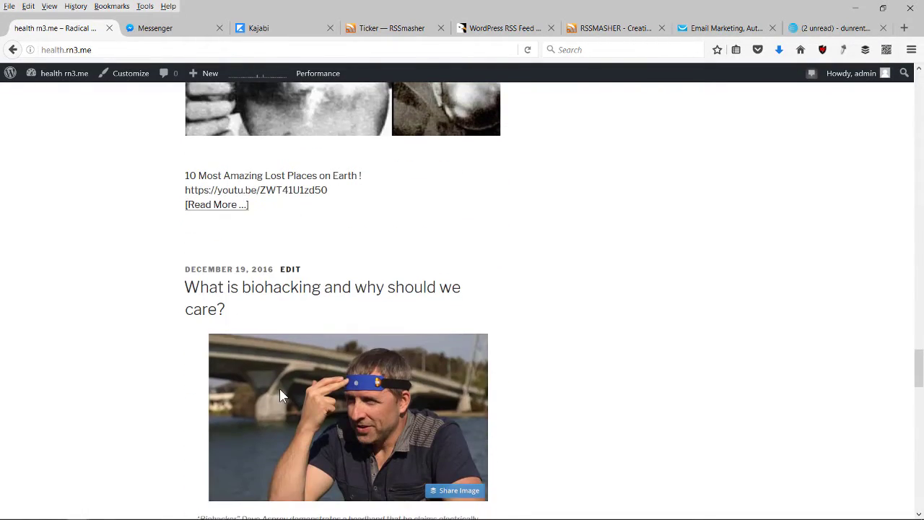
scroll(279, 389, down, 10)
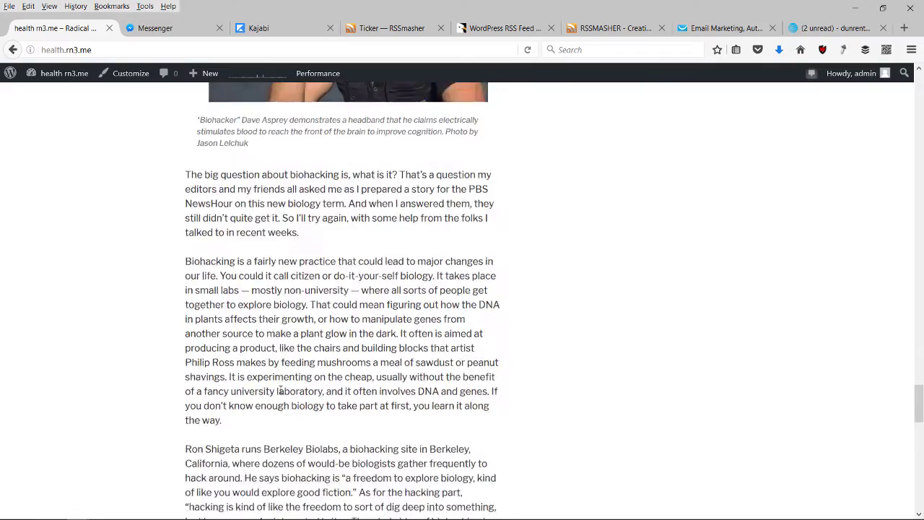
scroll(280, 390, down, 12)
scroll(279, 390, up, 20)
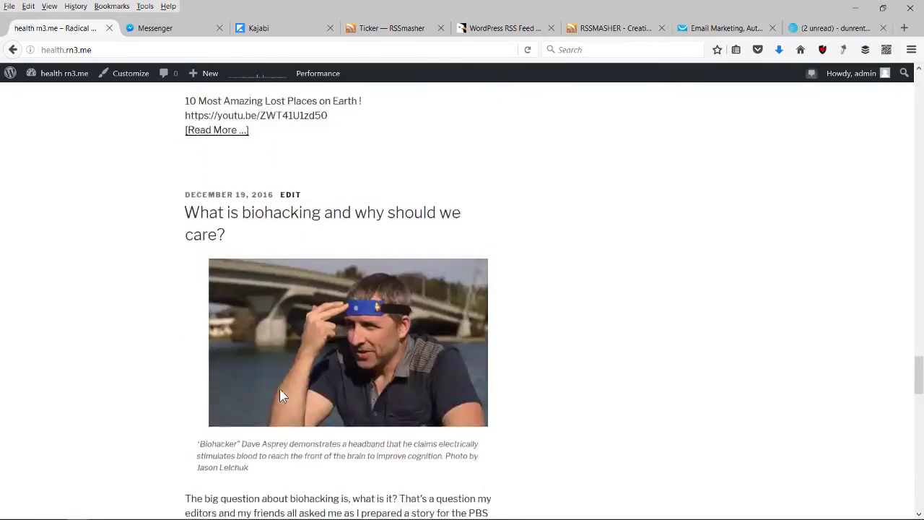
scroll(280, 388, up, 20)
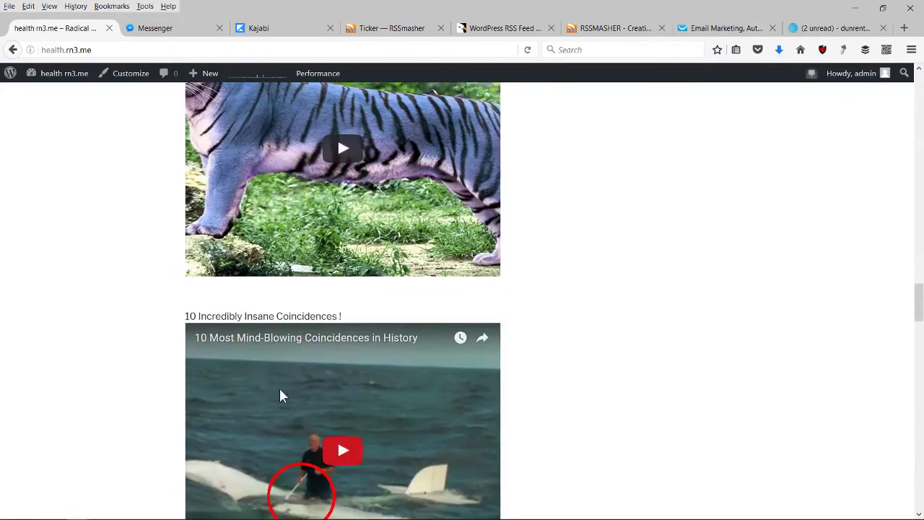
scroll(282, 395, up, 20)
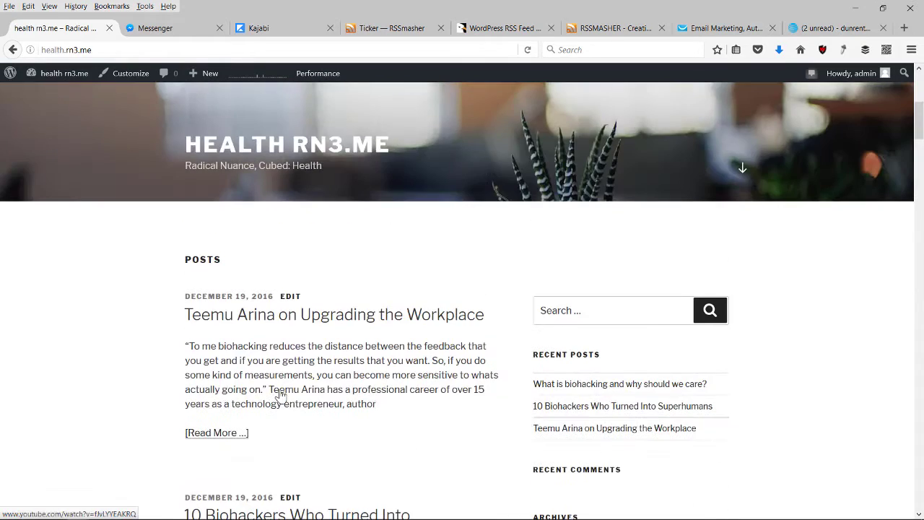
scroll(281, 390, up, 8)
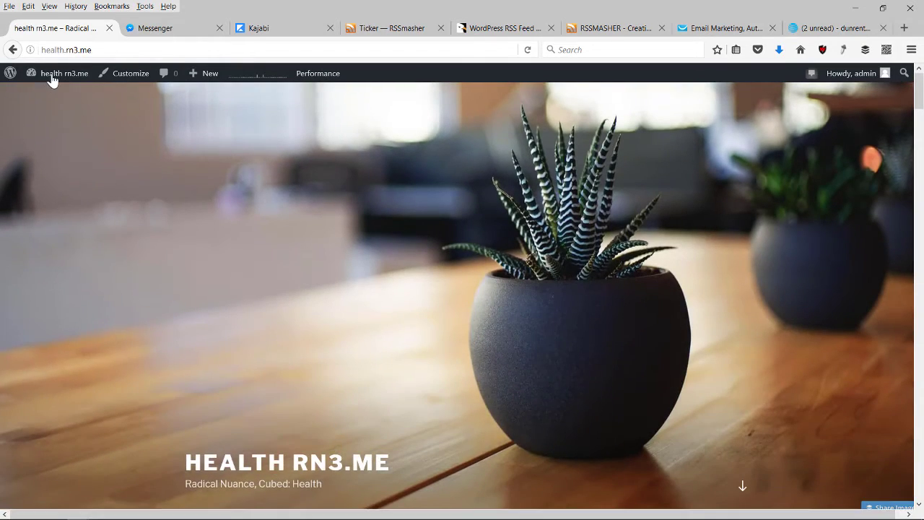
Return to the list of all posts in the site admin and look over the imported posts' excerpts
mouse_move(52, 79)
click(39, 102)
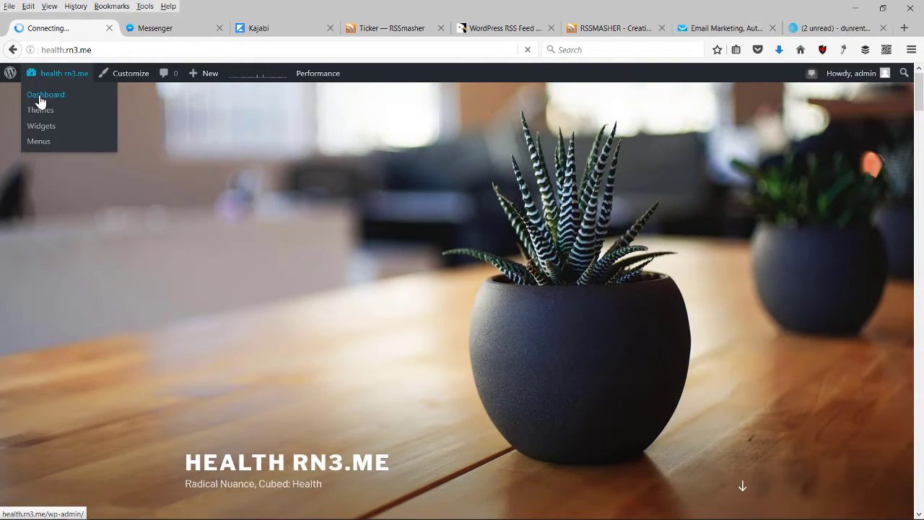
click(33, 215)
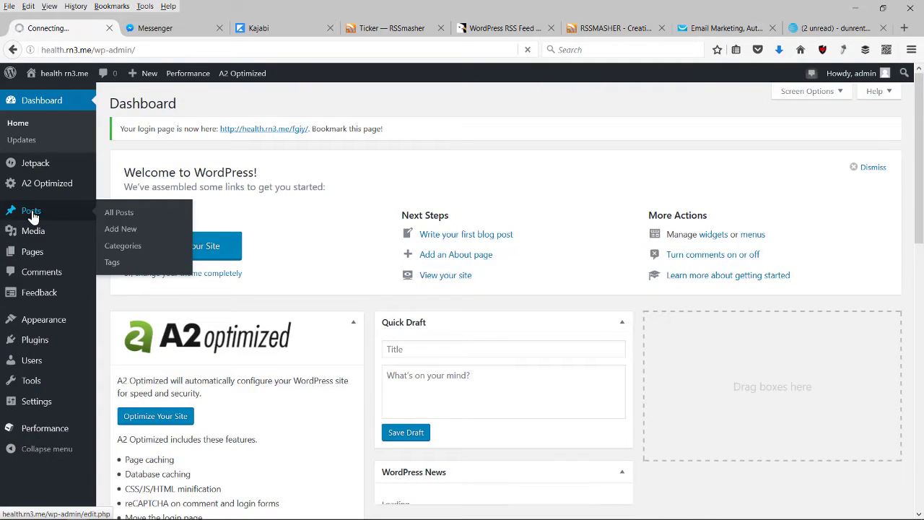
scroll(298, 368, down, 3)
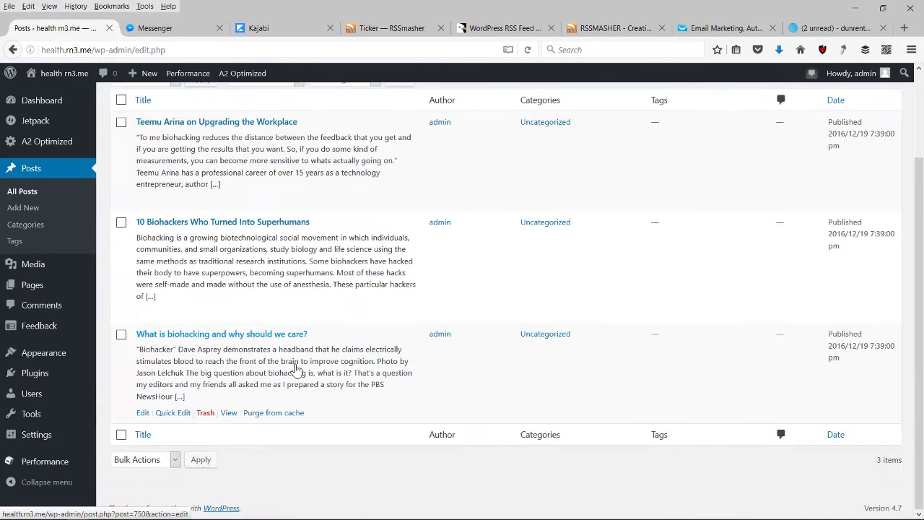
scroll(298, 370, up, 3)
scroll(298, 369, up, 1)
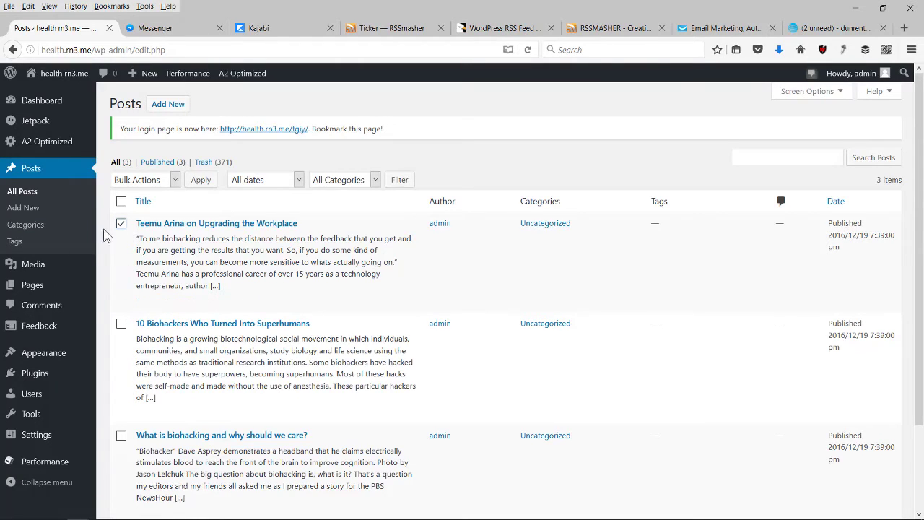
Set the "Upgrading the Workplace" post's status to Draft with Quick Edit, and check the live site
click(173, 180)
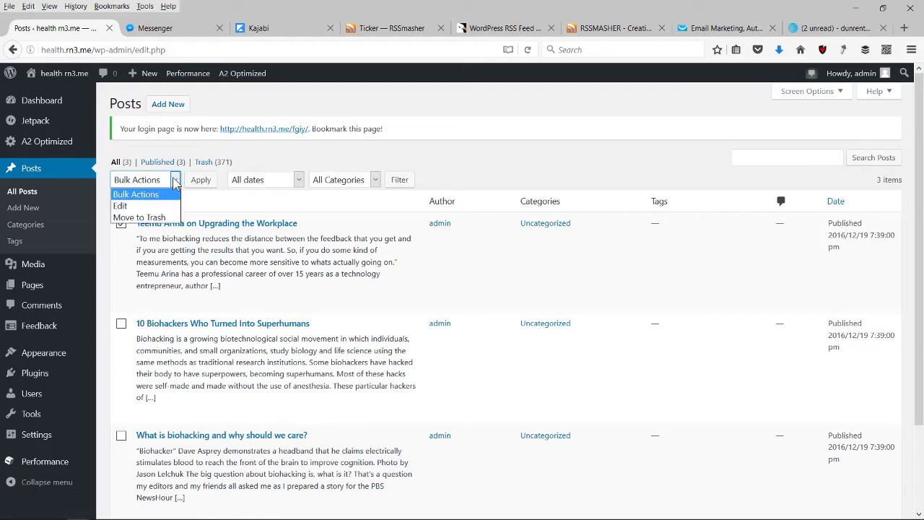
click(374, 155)
click(178, 303)
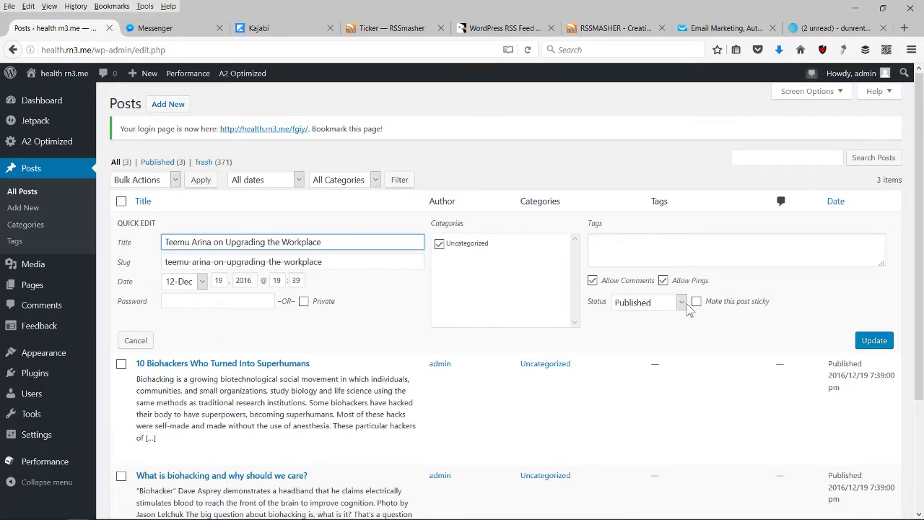
click(682, 303)
click(642, 340)
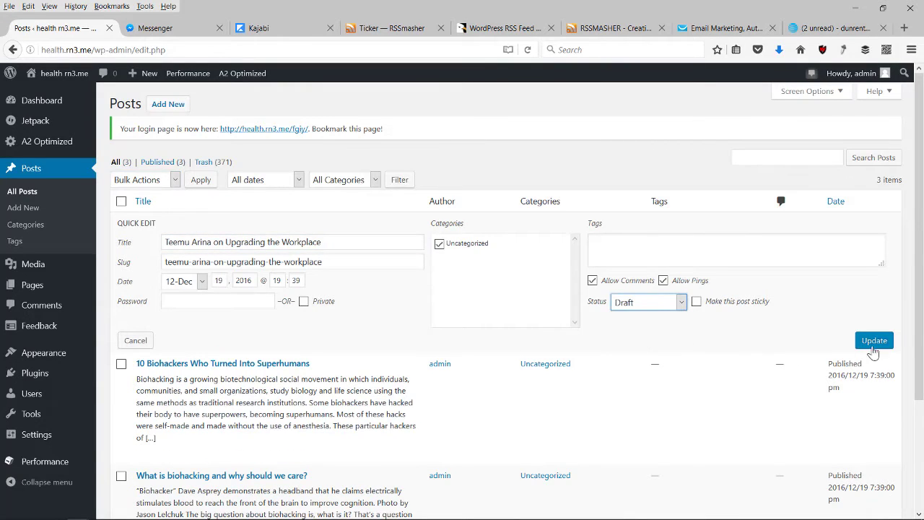
key(Return)
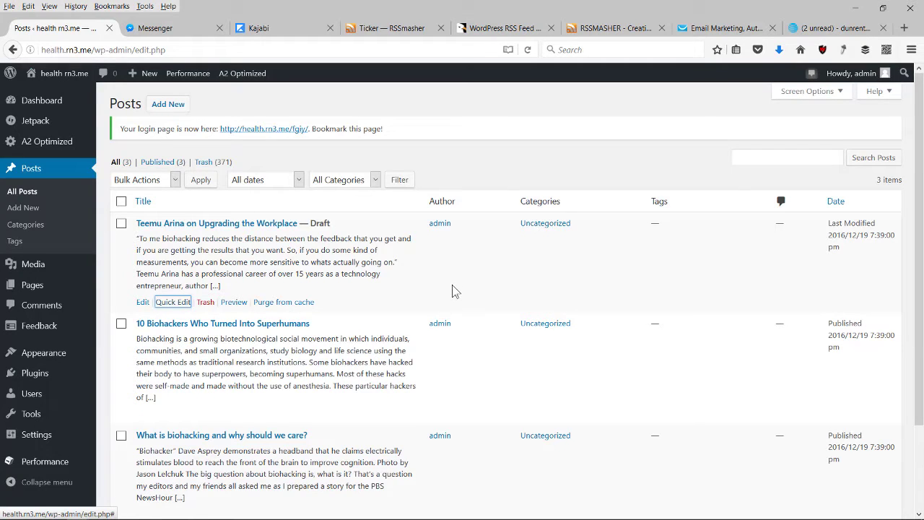
click(81, 80)
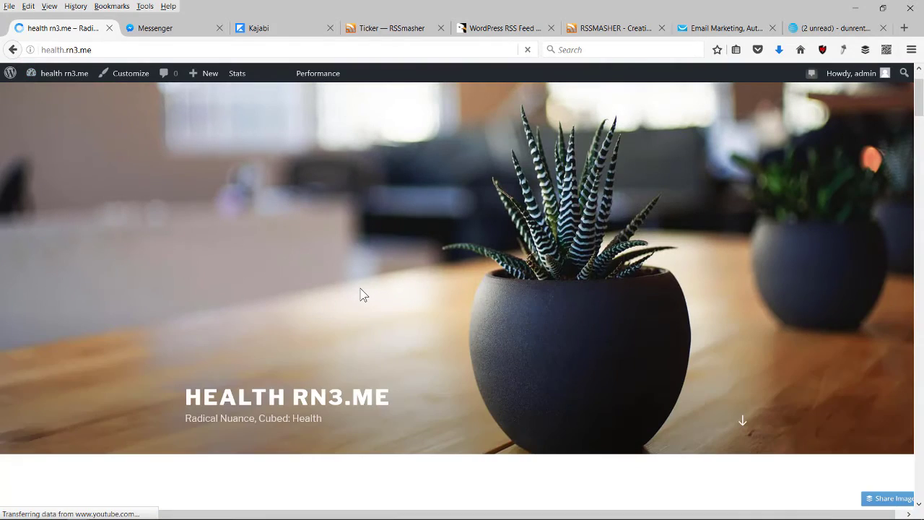
scroll(361, 296, down, 10)
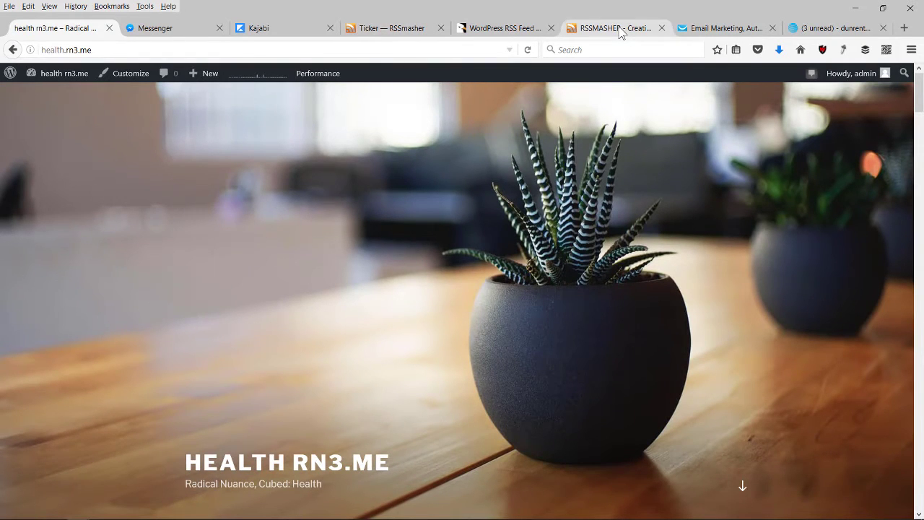
Switch to RSSMasher, edit the Biohacking mash to add "biohacker" as a global description filter keyword, and save the mash
click(615, 28)
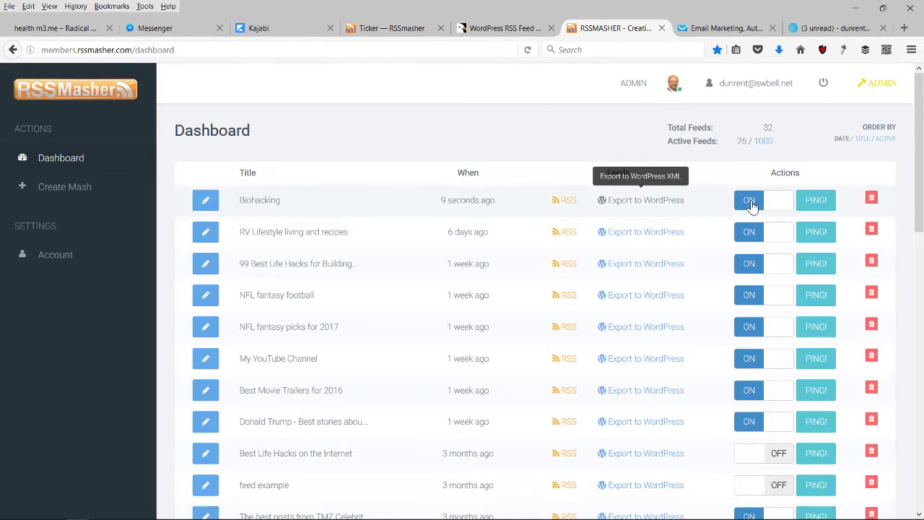
click(206, 202)
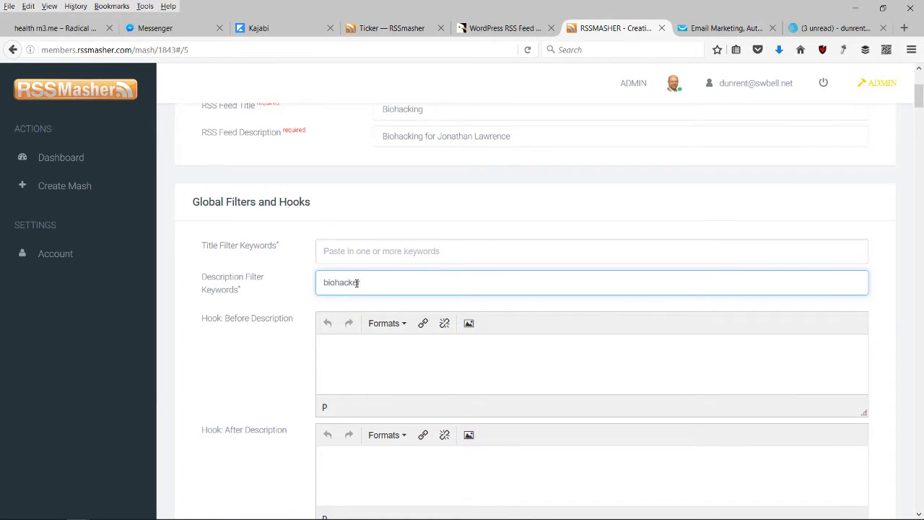
key(Return)
scroll(368, 310, down, 4)
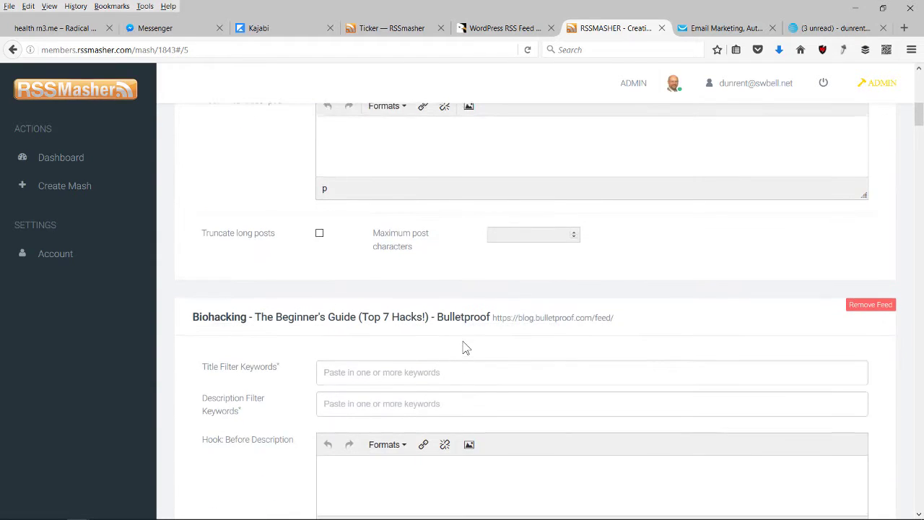
scroll(447, 325, up, 6)
scroll(421, 262, up, 1)
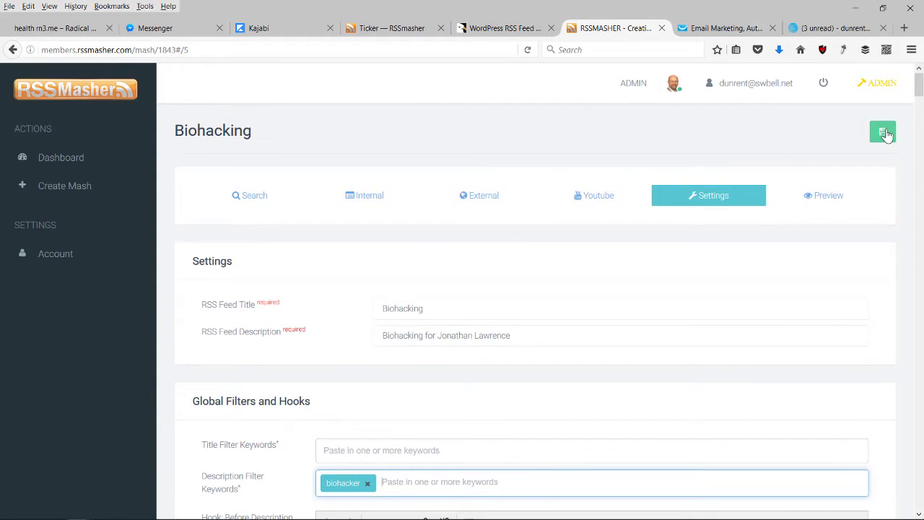
Generate the Biohacking mash's preview and look through the filtered posts
click(820, 200)
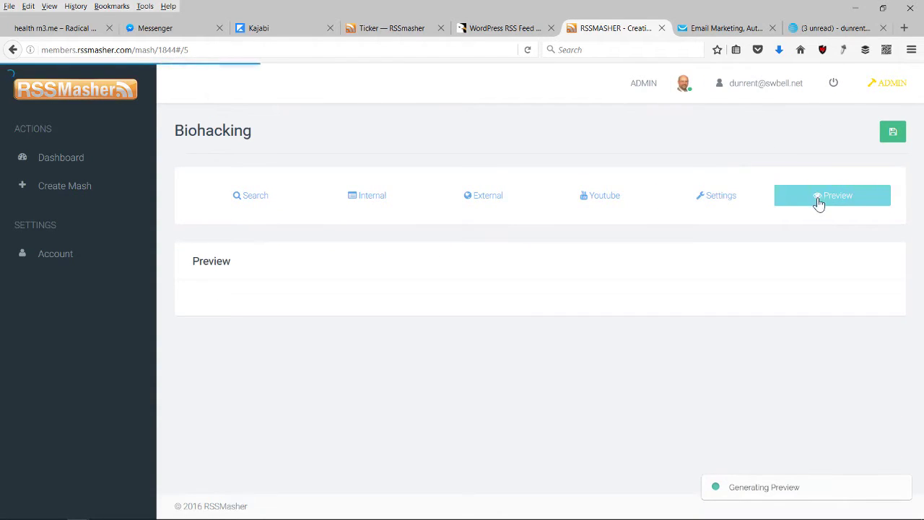
scroll(832, 364, down, 4)
scroll(832, 363, down, 8)
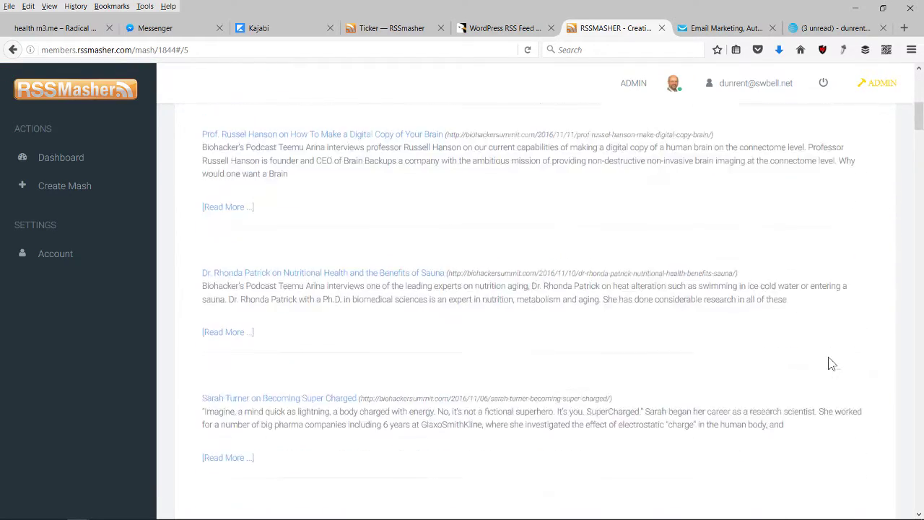
scroll(729, 413, up, 15)
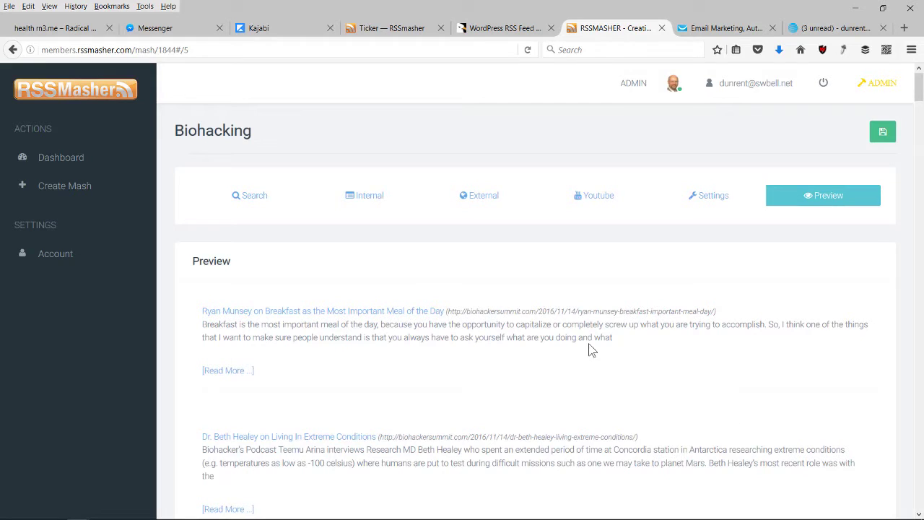
Export the filtered Biohacking mash to WordPress from the dashboard and save wordpressimport.xml
click(57, 157)
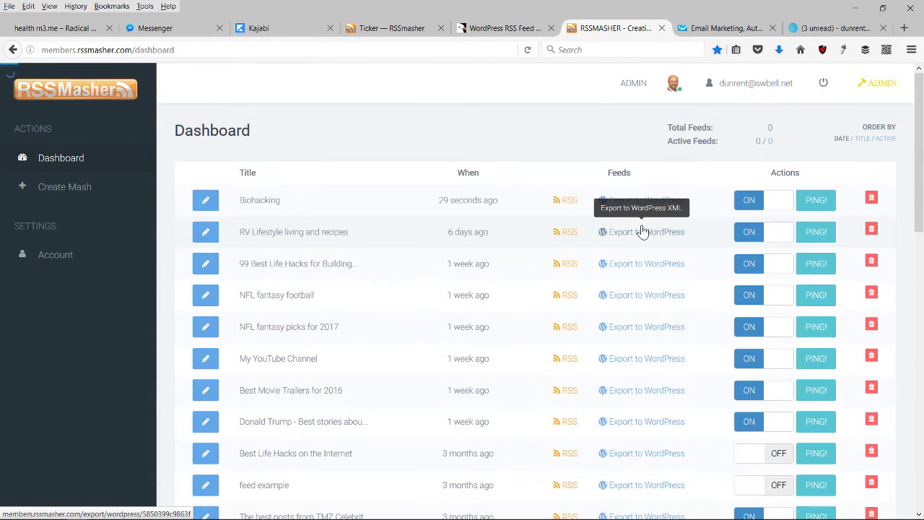
click(663, 206)
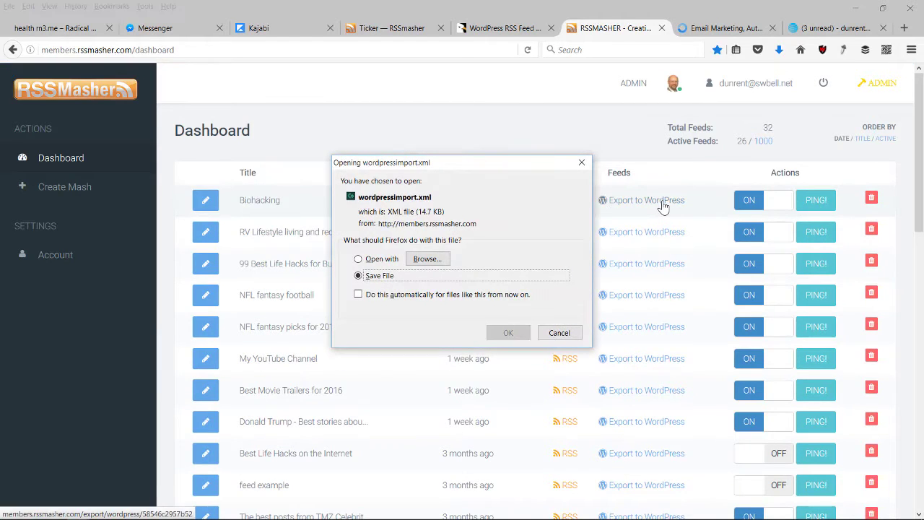
click(521, 332)
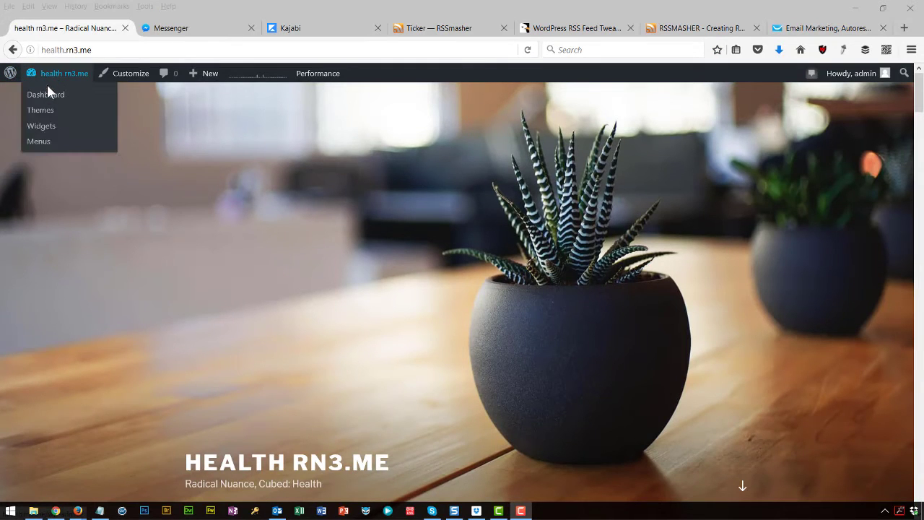
Run the RSS importer from the health rn3.me dashboard and import the file wordpressimport(5).xml
click(45, 94)
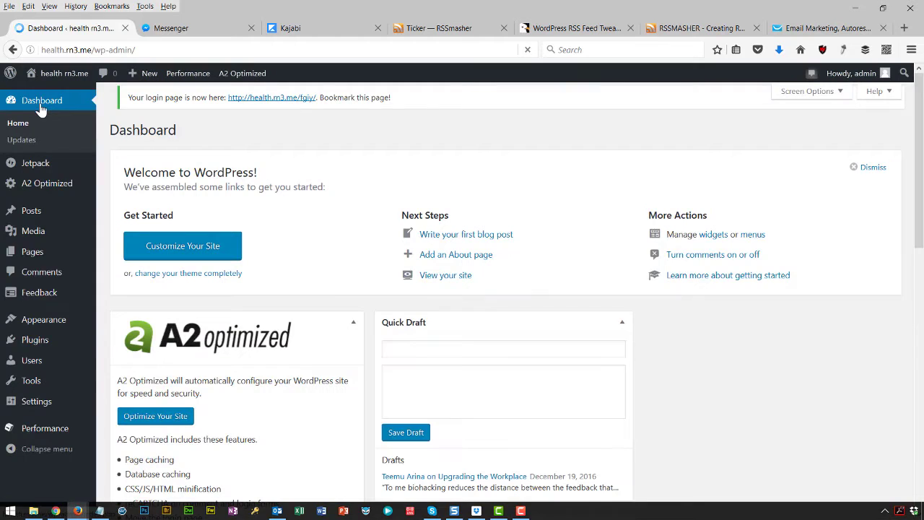
mouse_move(33, 380)
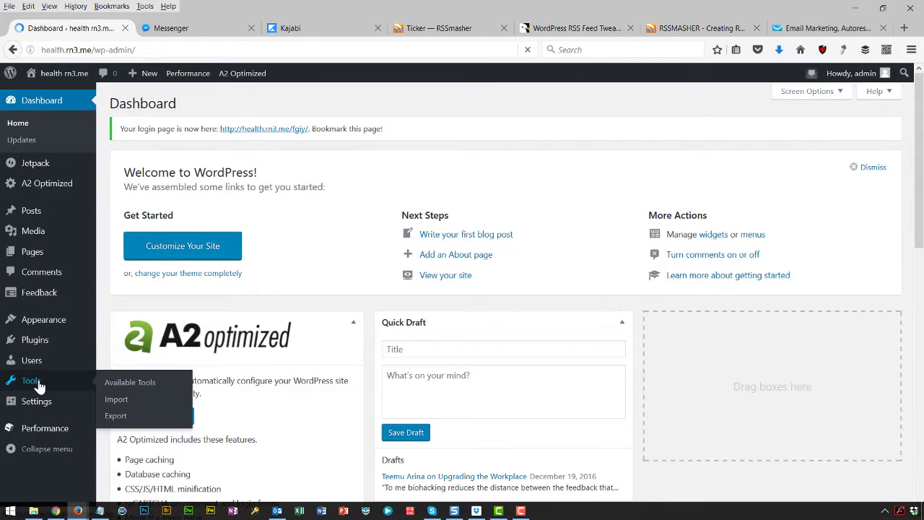
click(115, 407)
click(148, 411)
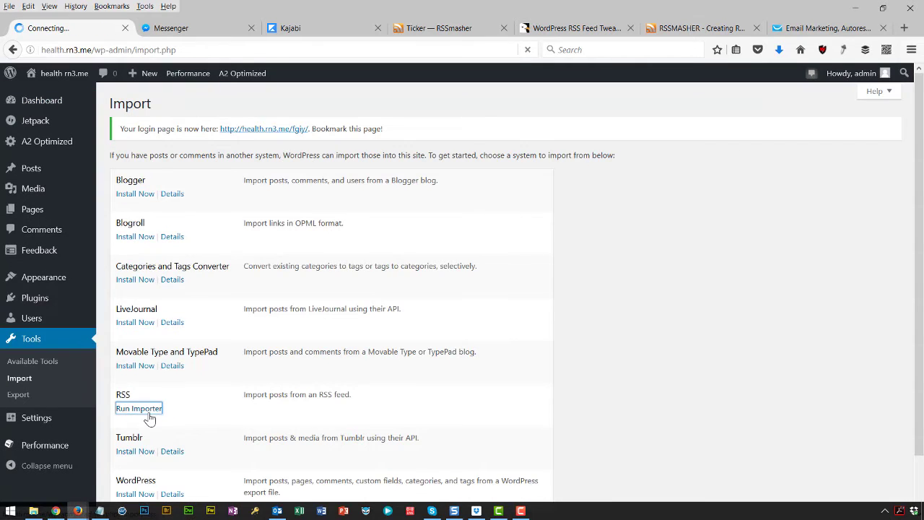
click(342, 193)
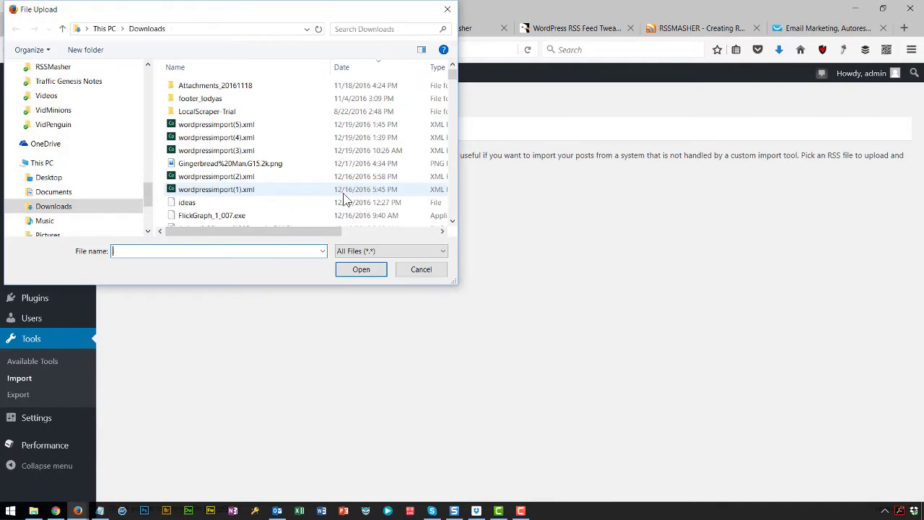
click(251, 127)
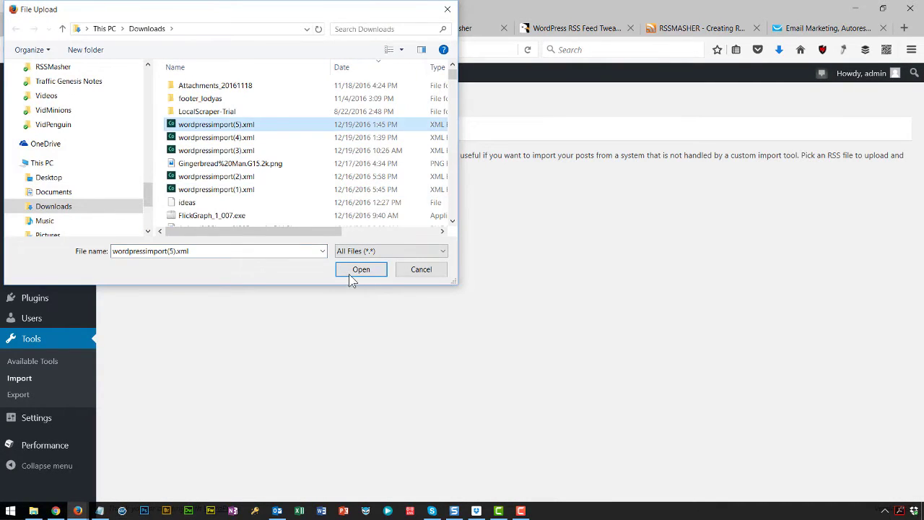
click(350, 275)
click(159, 230)
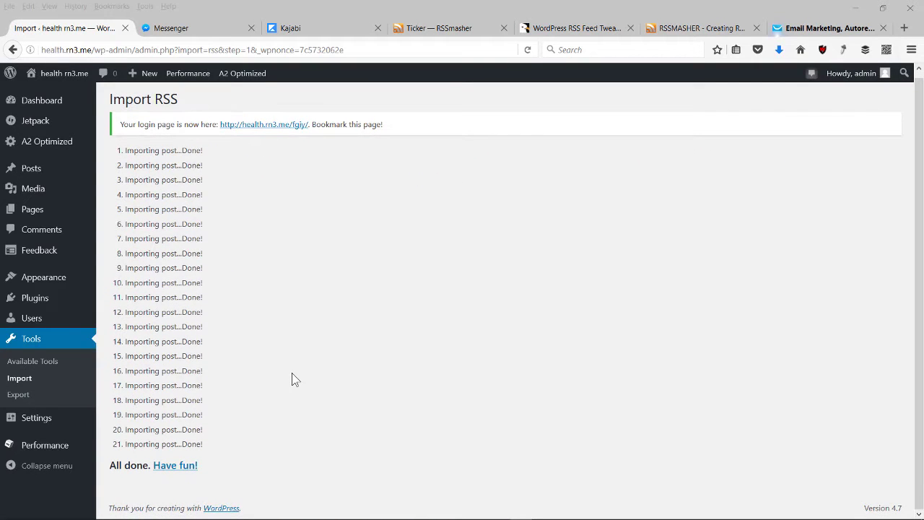
Open the site's list of all posts and look through the newly imported biohacker posts
click(27, 170)
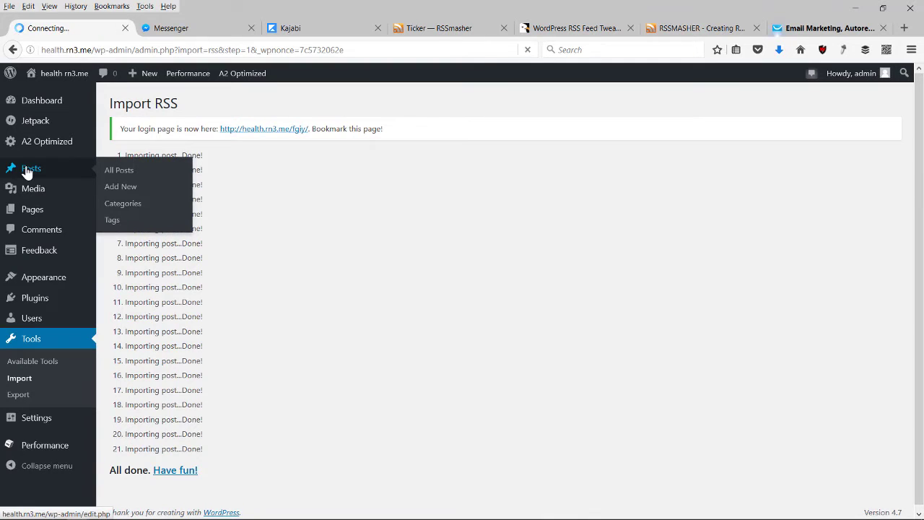
scroll(295, 264, down, 10)
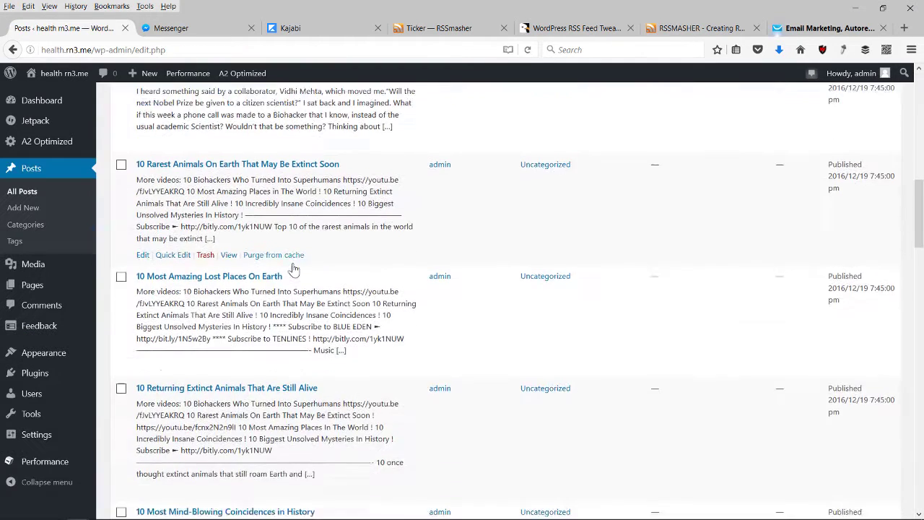
scroll(295, 264, up, 5)
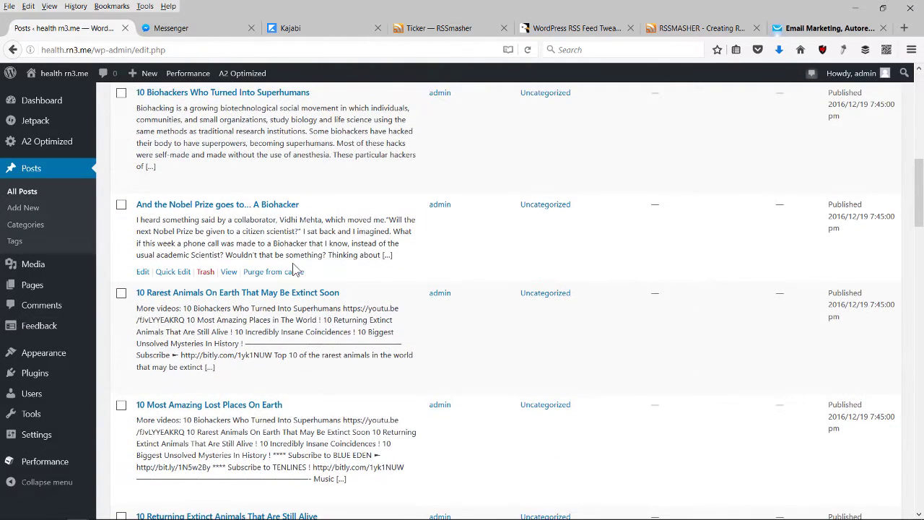
scroll(294, 268, up, 5)
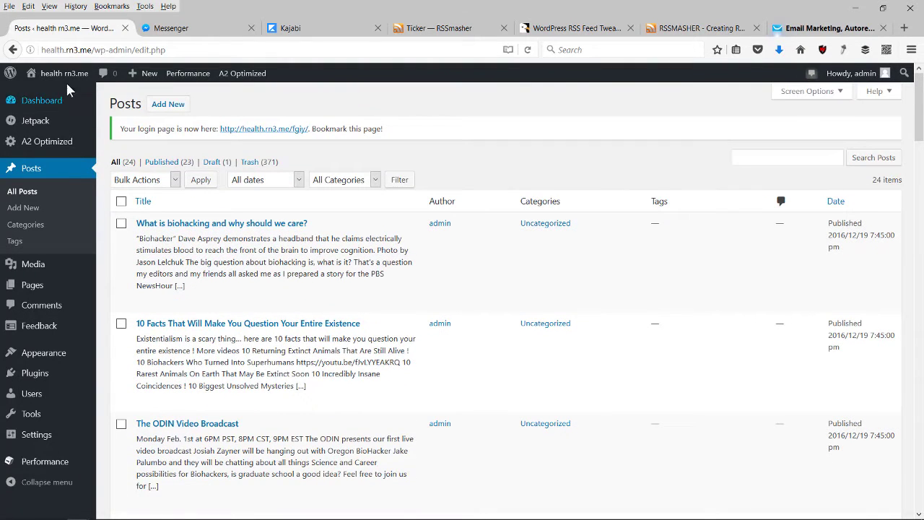
Visit the live site, follow the Read More link of the energy, mood and health post to its source, and return to the site
click(63, 75)
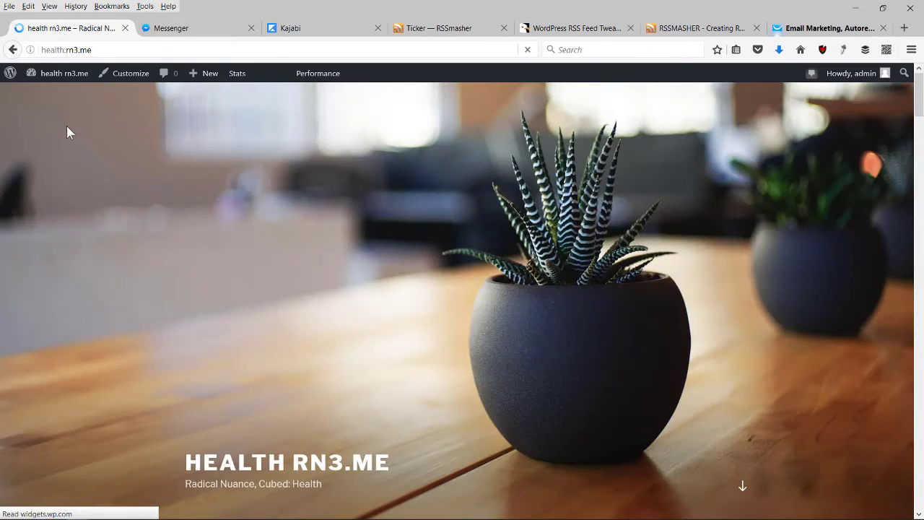
scroll(141, 179, down, 10)
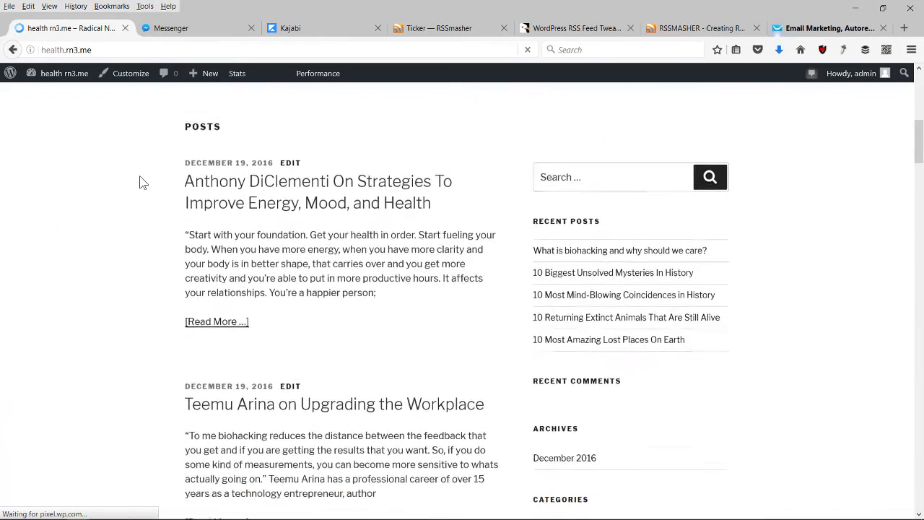
scroll(140, 179, down, 2)
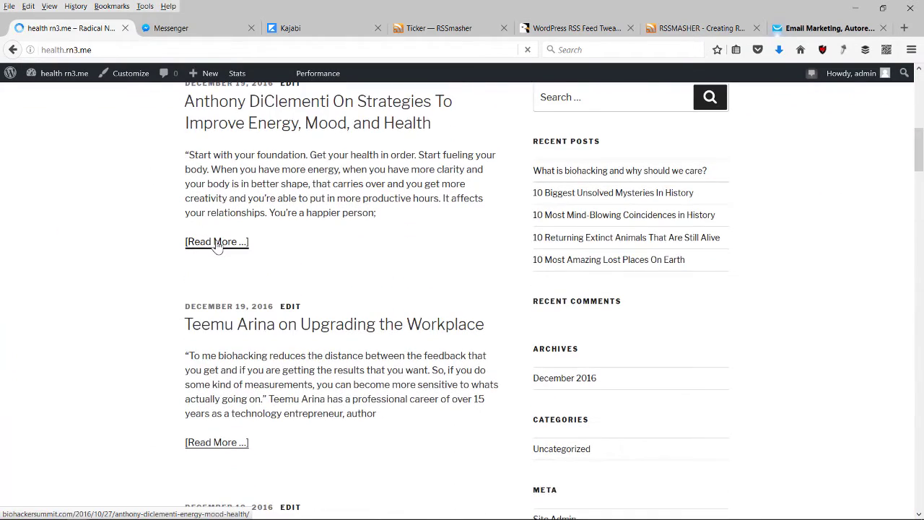
click(217, 243)
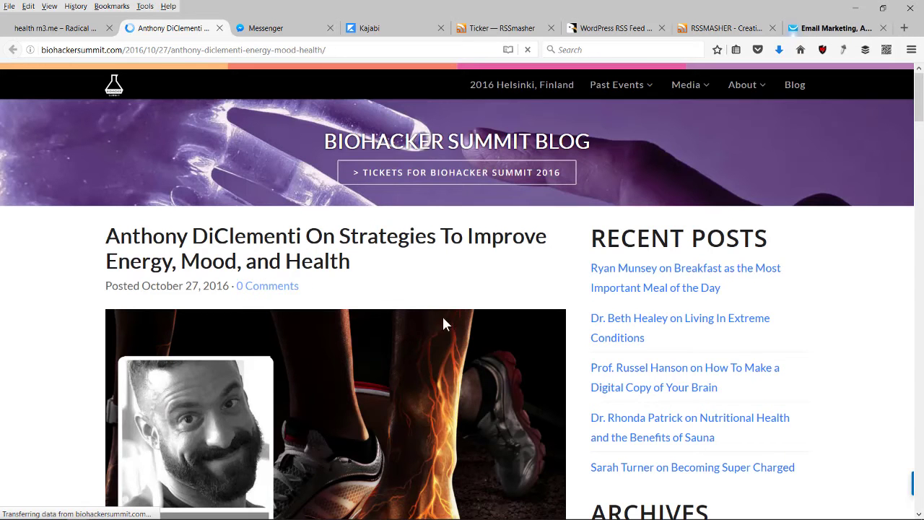
click(78, 28)
Check the single-post pages of the energy, mood and health post and the "Hacking Your Body for Longevity" post, and return to the homepage
click(274, 112)
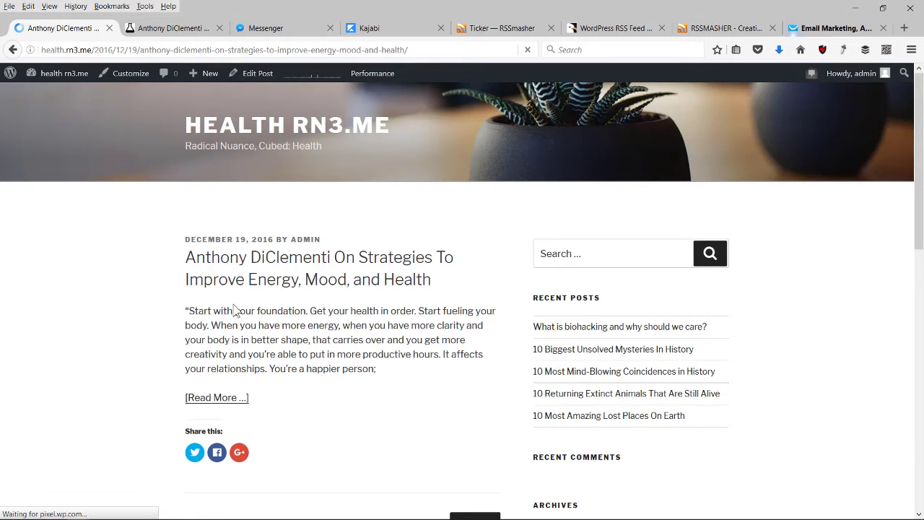
scroll(297, 310, down, 6)
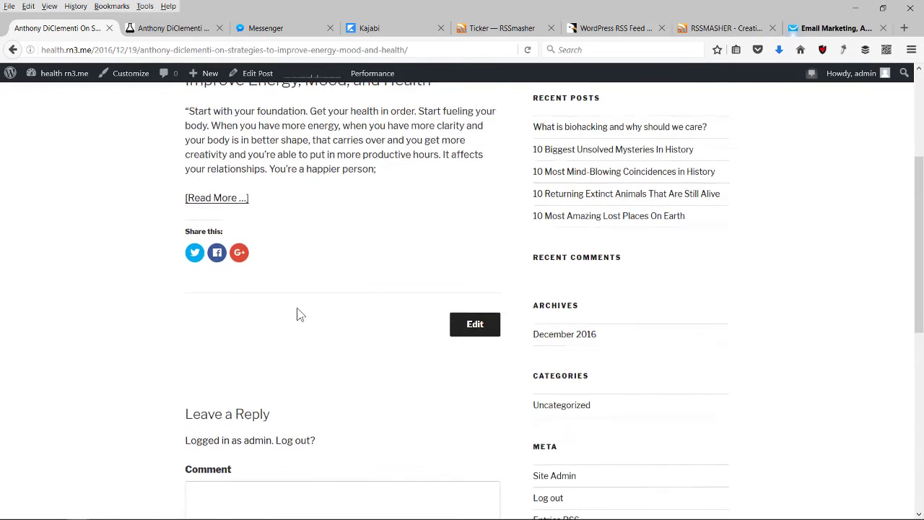
key(alt+Left)
click(343, 133)
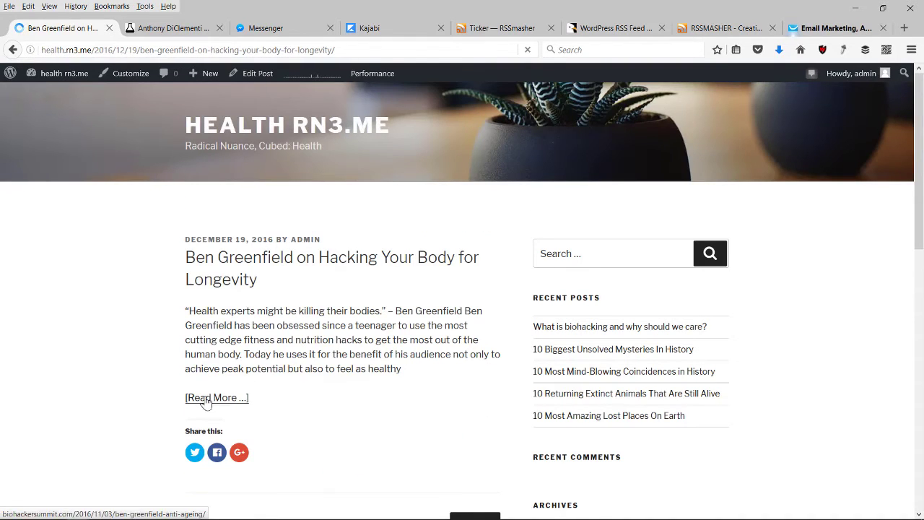
click(227, 408)
scroll(325, 318, down, 2)
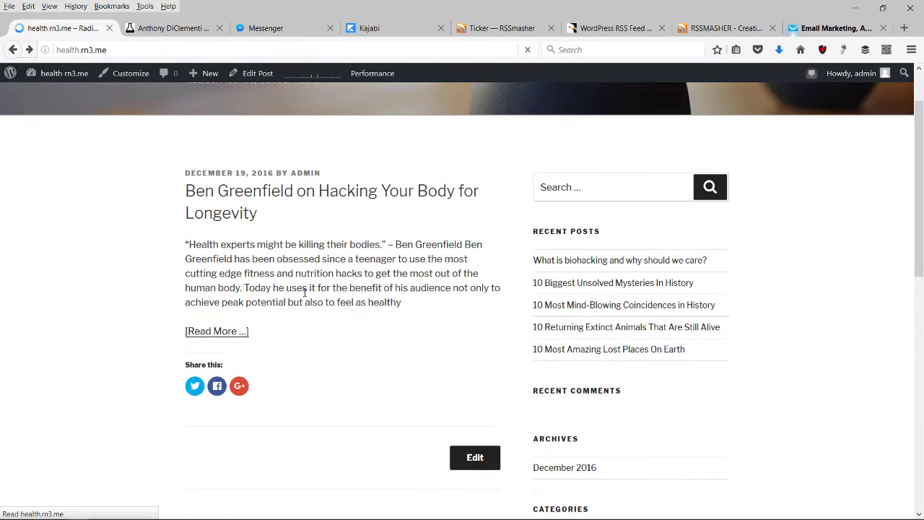
Look further down the homepage's posts and open "What is biohacking and why should we care?"
scroll(310, 303, down, 10)
scroll(321, 329, down, 10)
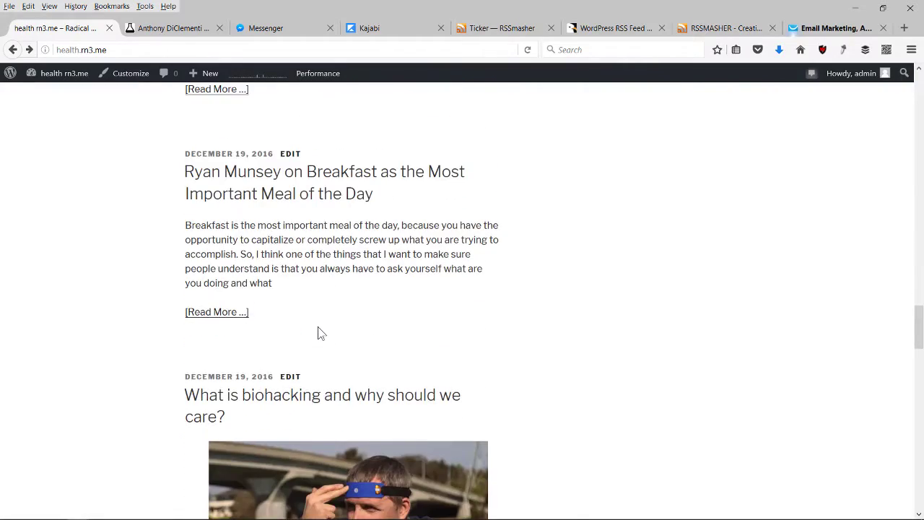
scroll(321, 333, down, 5)
scroll(315, 330, up, 4)
click(333, 340)
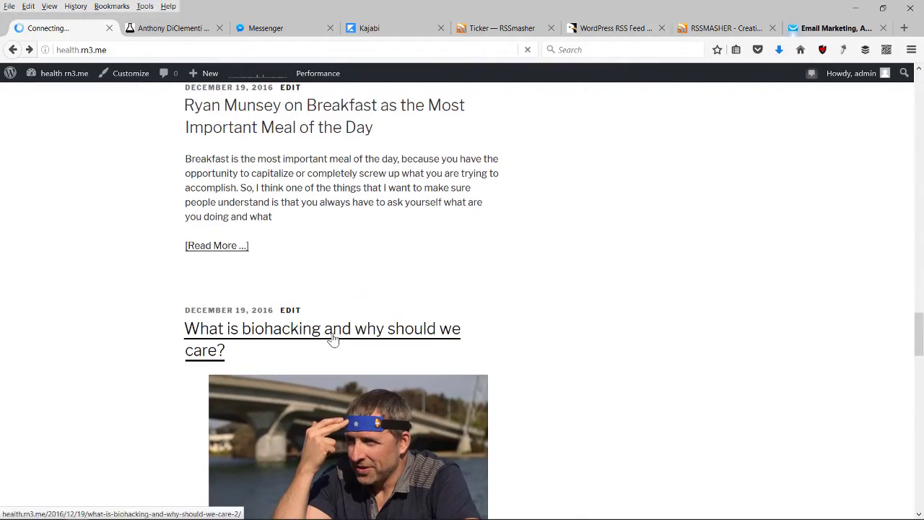
Examine the full biohacking article from its image and caption through to its closing Read More link
scroll(333, 340, down, 18)
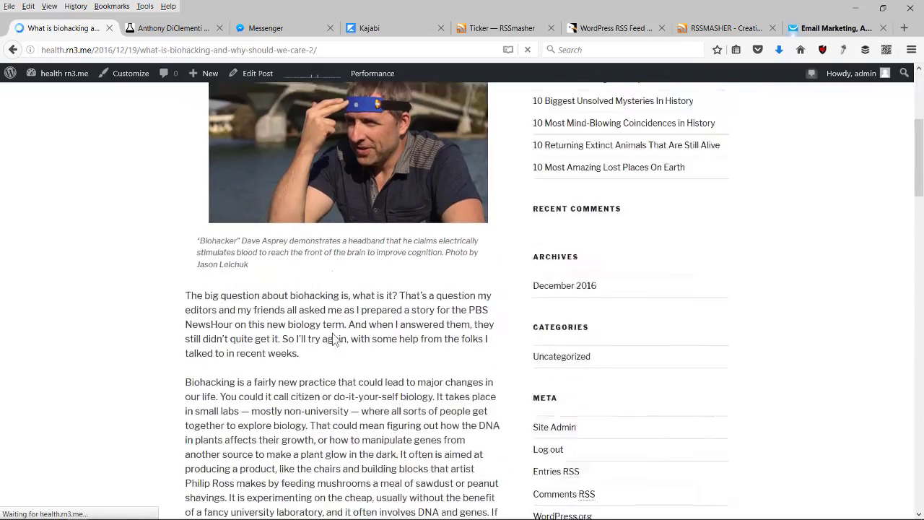
scroll(332, 333, down, 10)
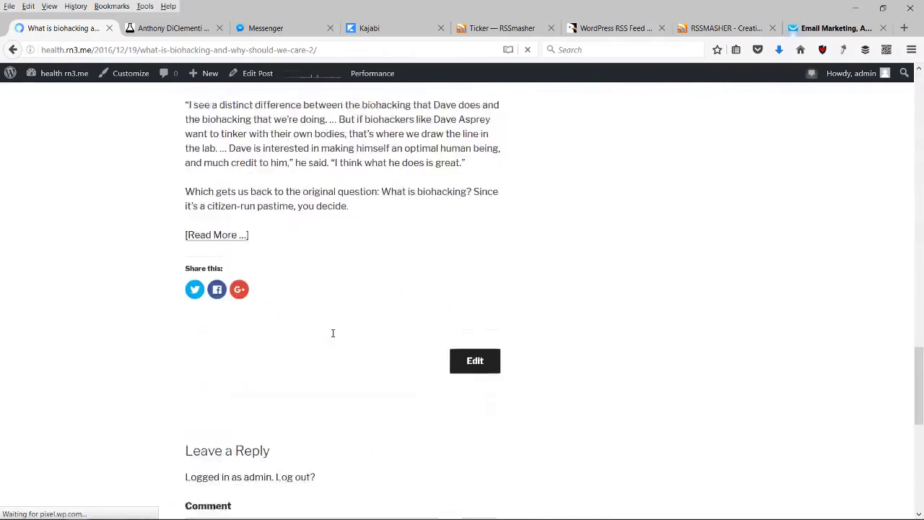
scroll(332, 338, up, 3)
scroll(214, 280, up, 5)
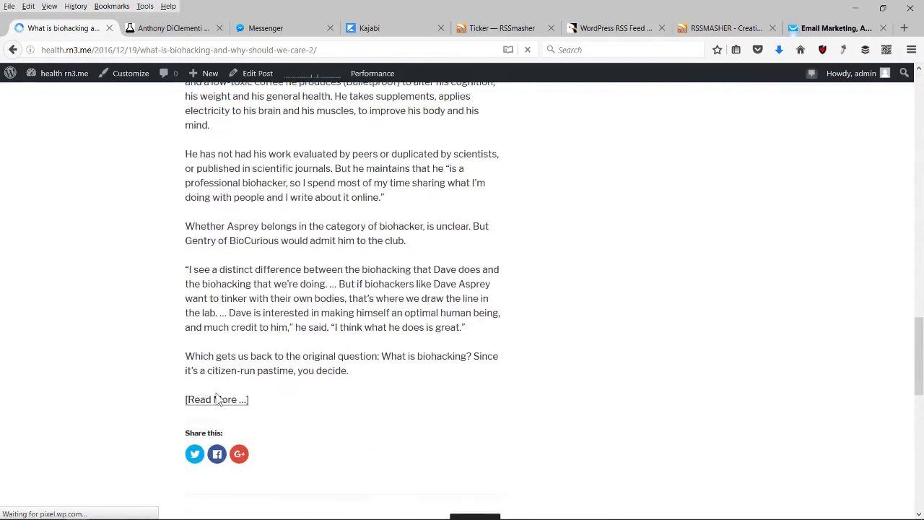
scroll(312, 331, up, 4)
scroll(312, 331, up, 15)
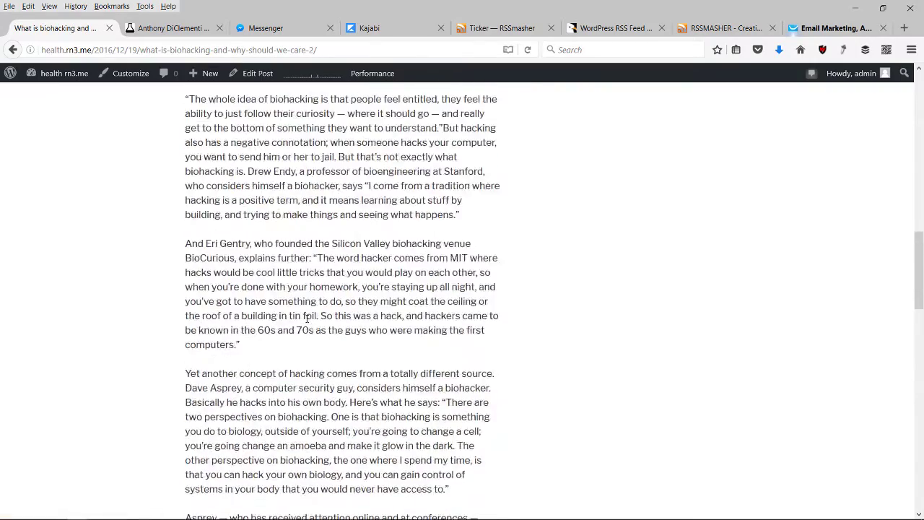
scroll(287, 323, up, 2)
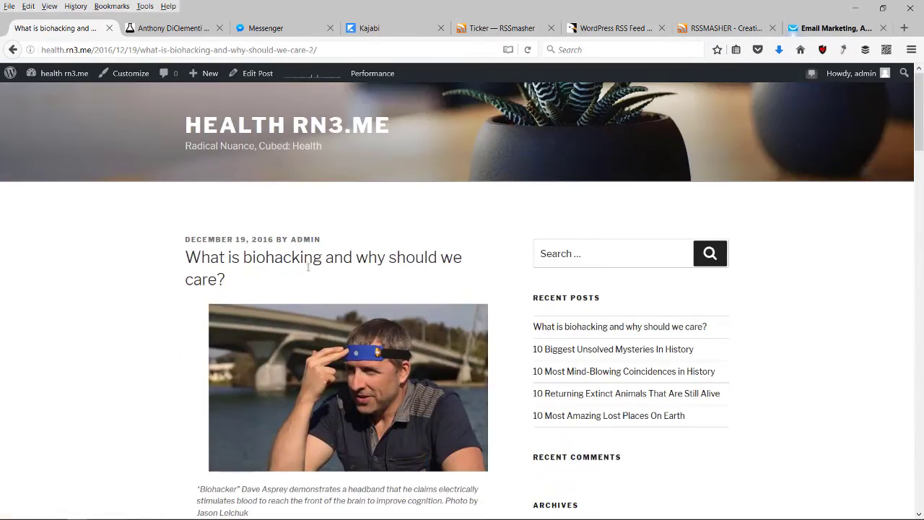
scroll(313, 404, down, 15)
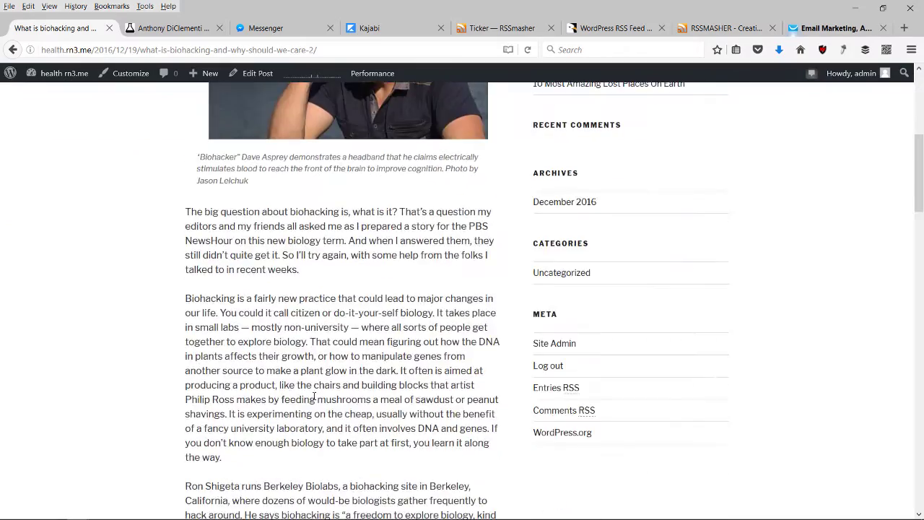
scroll(306, 408, down, 4)
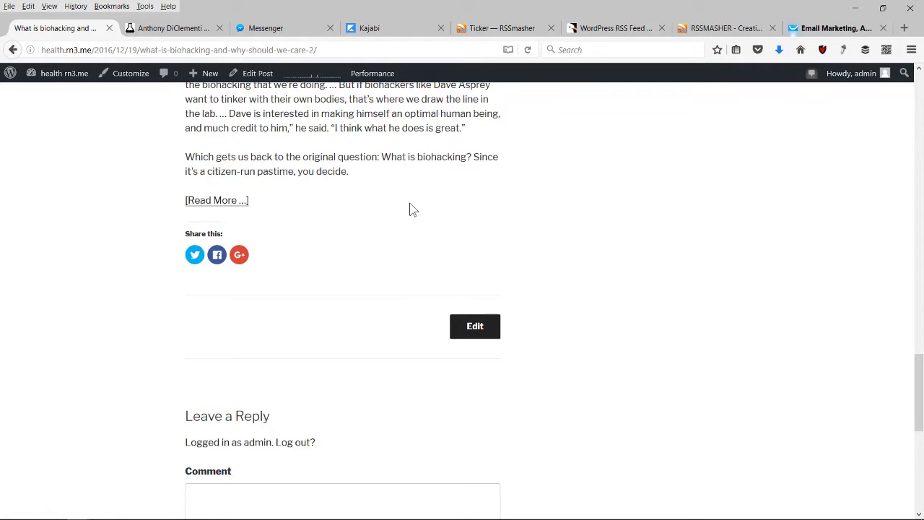
scroll(369, 205, up, 15)
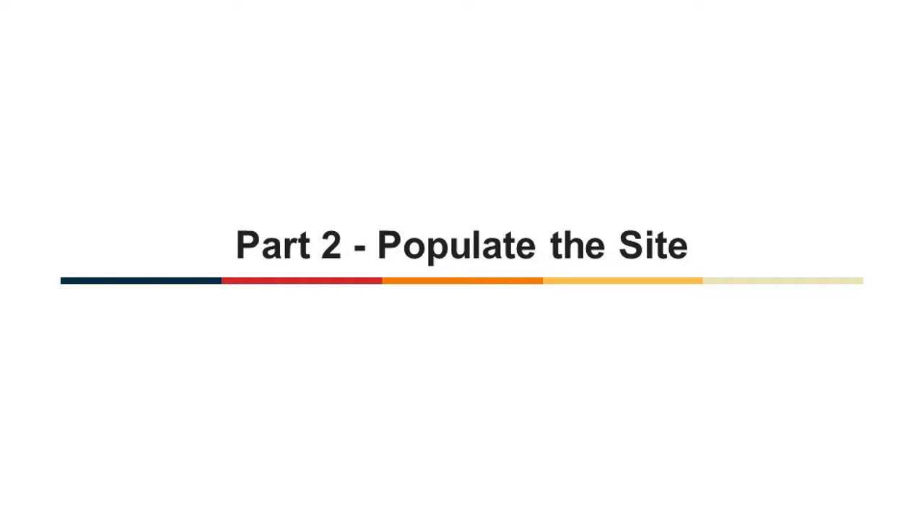
key(Right)
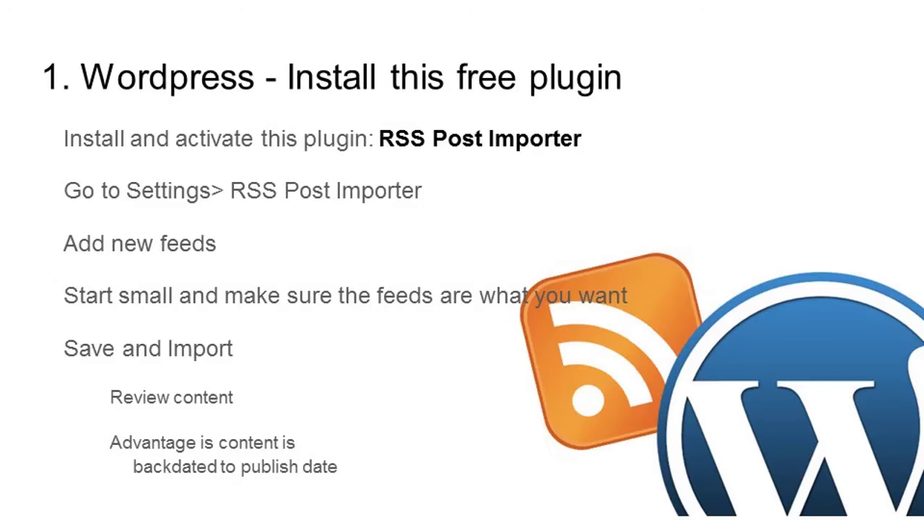
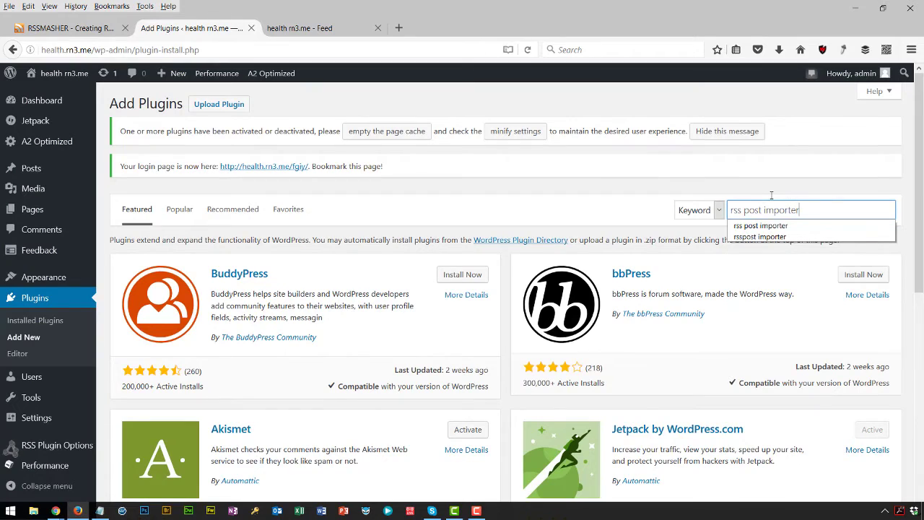
Search the WordPress plugin directory for "rss post importer" and look through the resulting RSS import and aggregator plugins
click(770, 229)
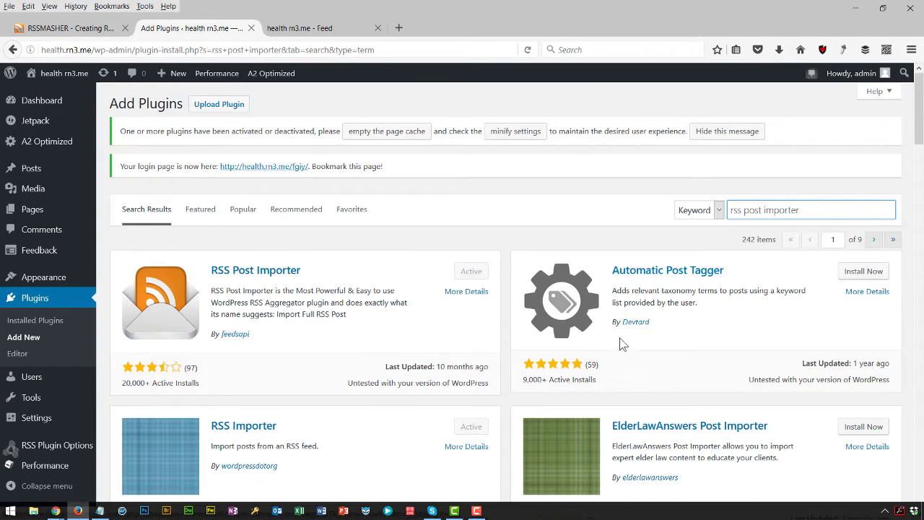
scroll(664, 370, down, 3)
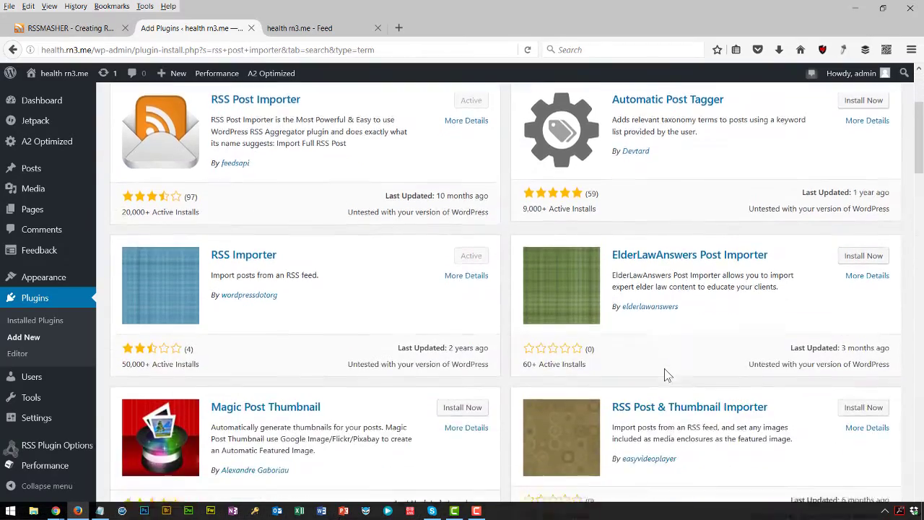
scroll(666, 373, down, 1)
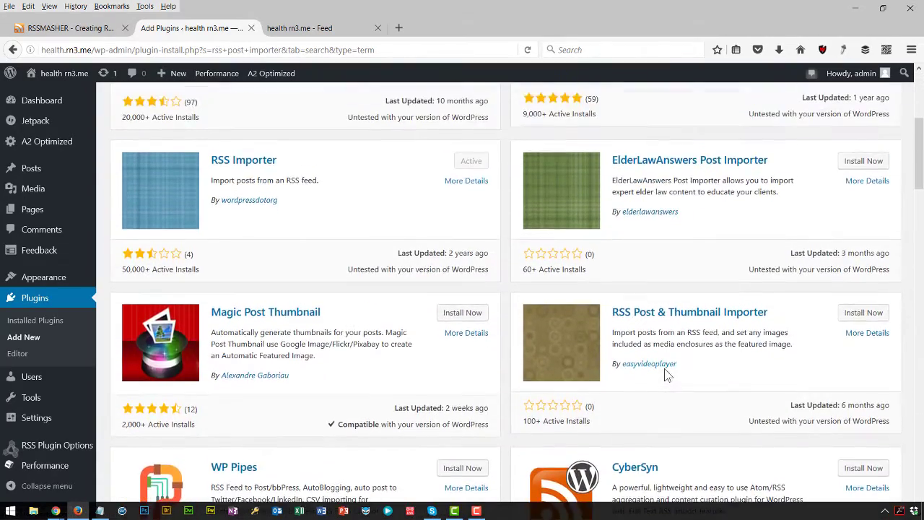
scroll(666, 375, down, 2)
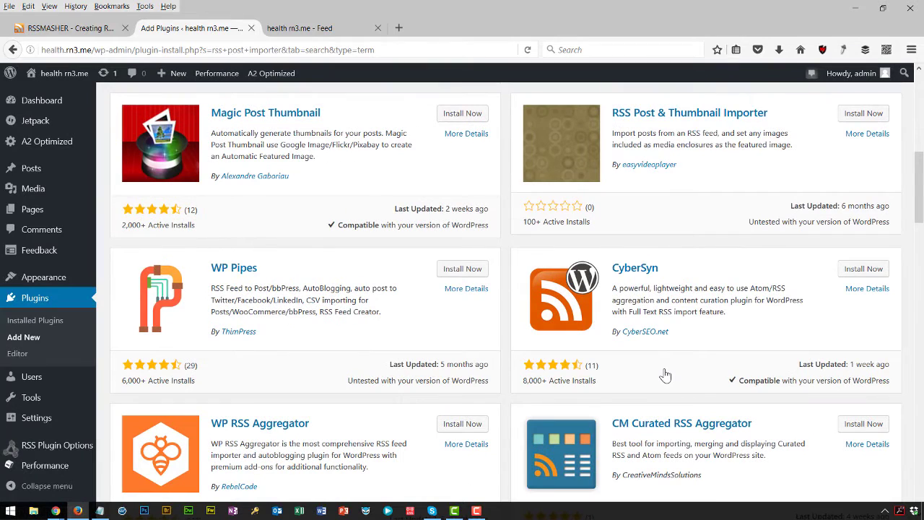
scroll(665, 375, up, 1)
scroll(666, 375, down, 2)
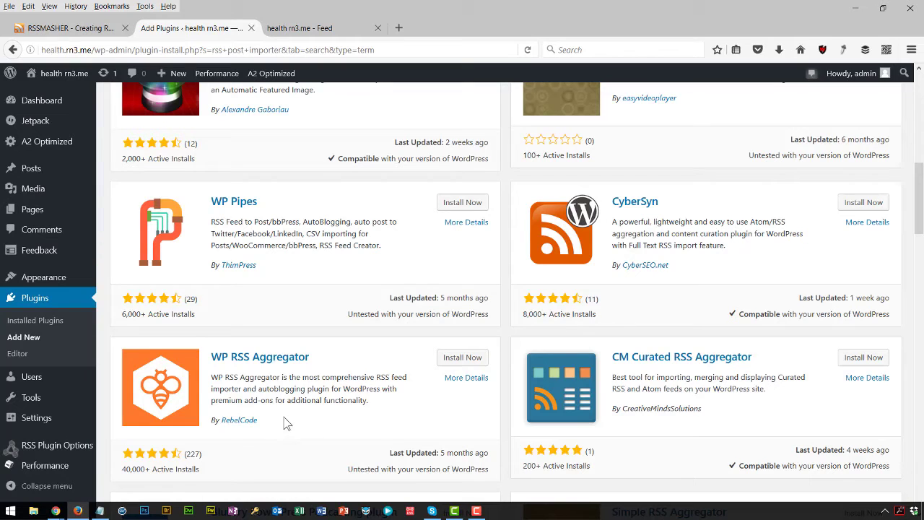
Open the Rss Post Importer settings and edit the Nutrition Feed entry
scroll(286, 421, up, 10)
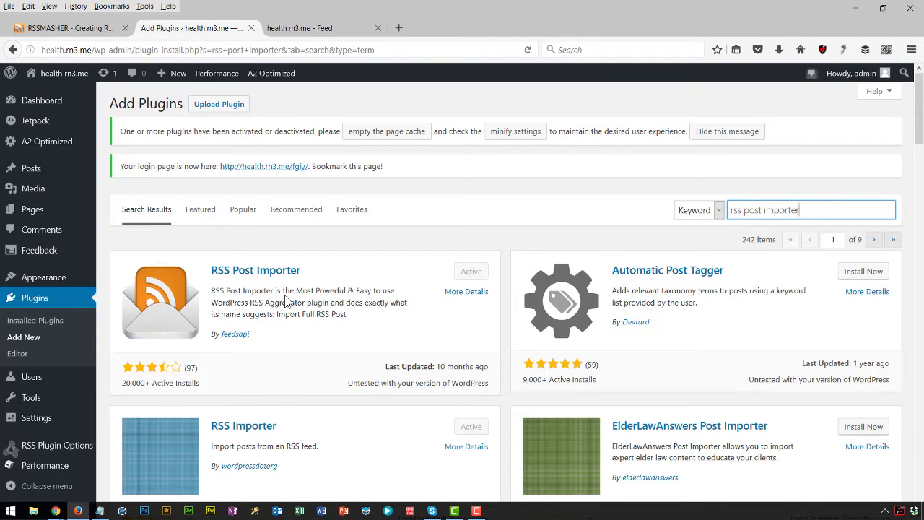
mouse_move(41, 426)
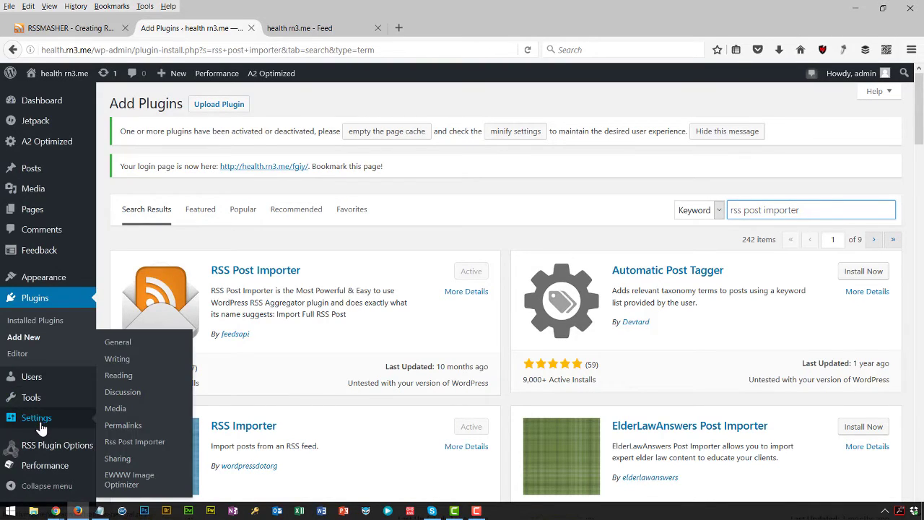
click(147, 449)
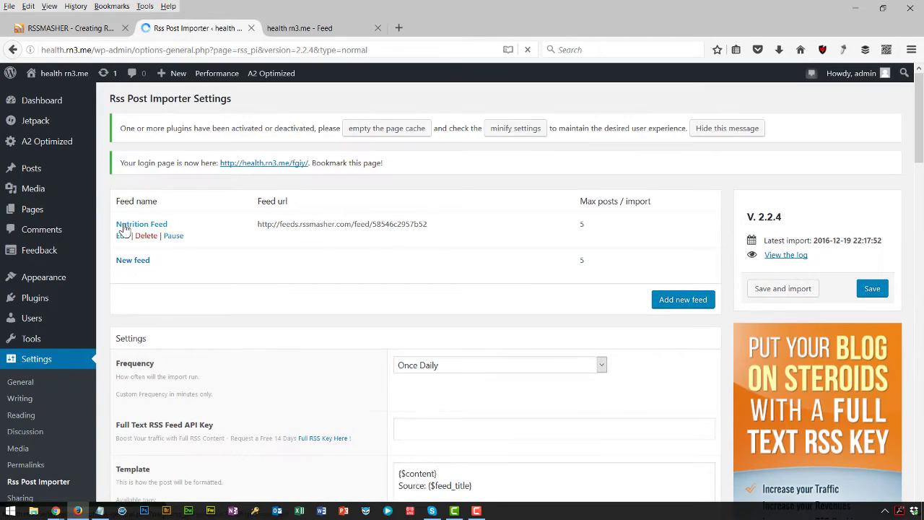
click(121, 238)
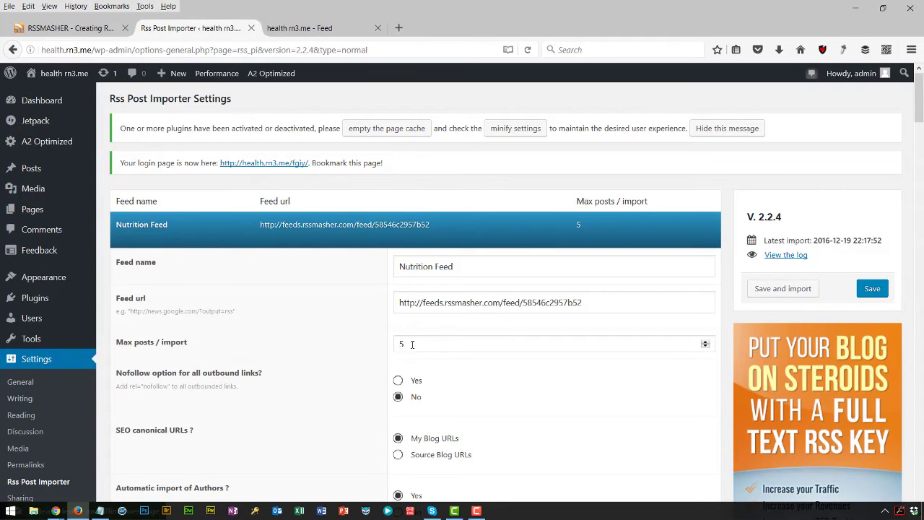
Set the automatic import of authors and of categories to Yes for the Nutrition Feed
scroll(319, 401, down, 2)
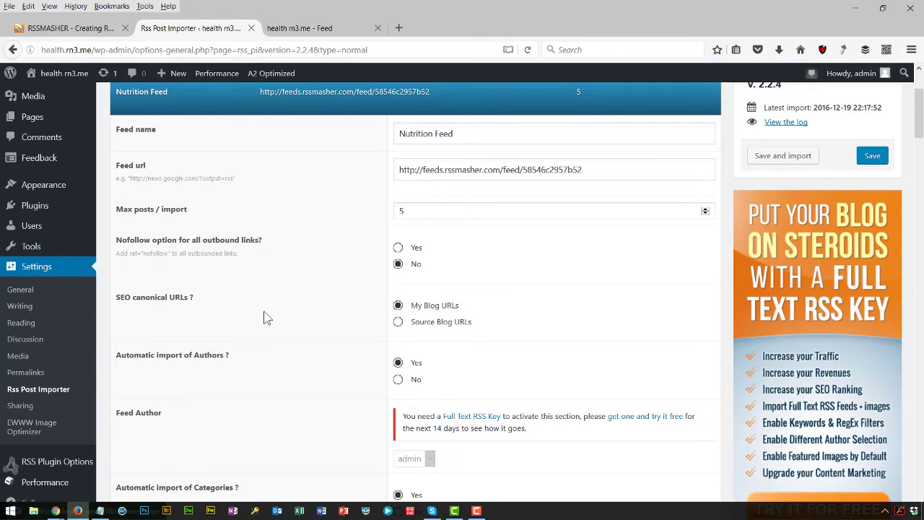
scroll(475, 359, down, 2)
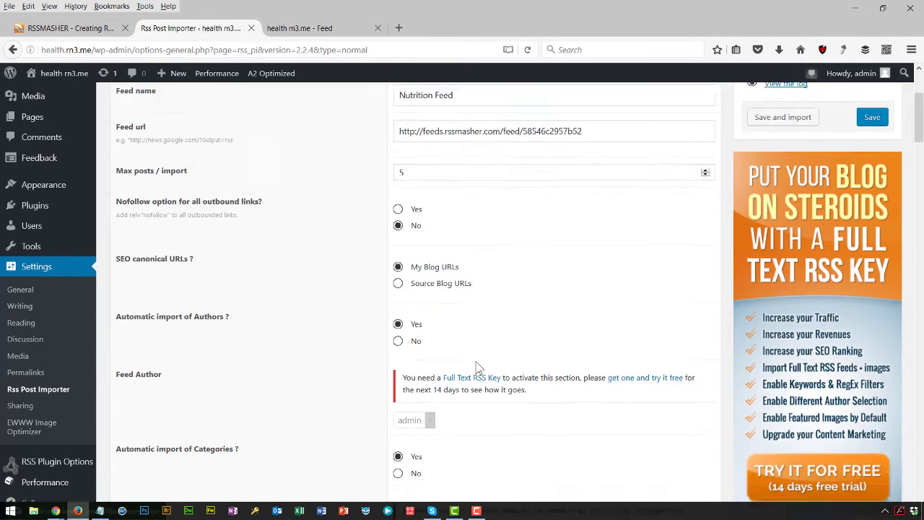
scroll(476, 369, down, 2)
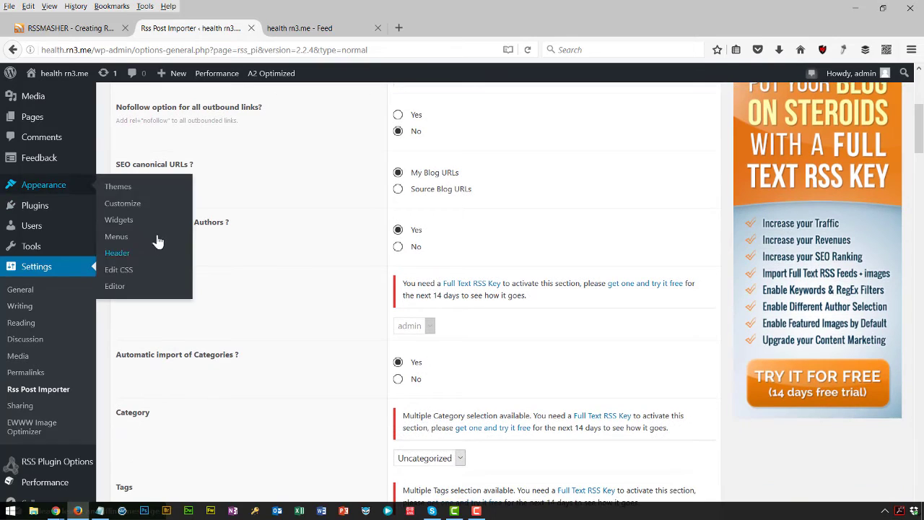
click(397, 231)
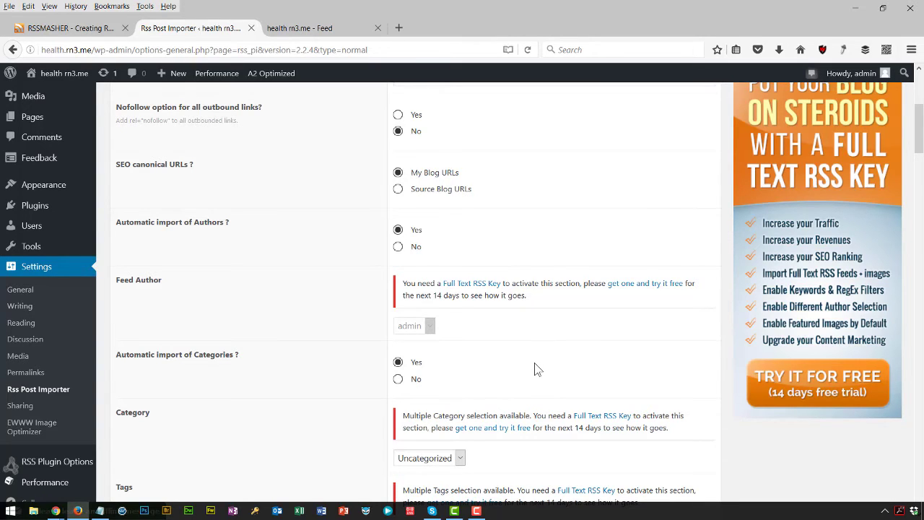
scroll(538, 370, down, 2)
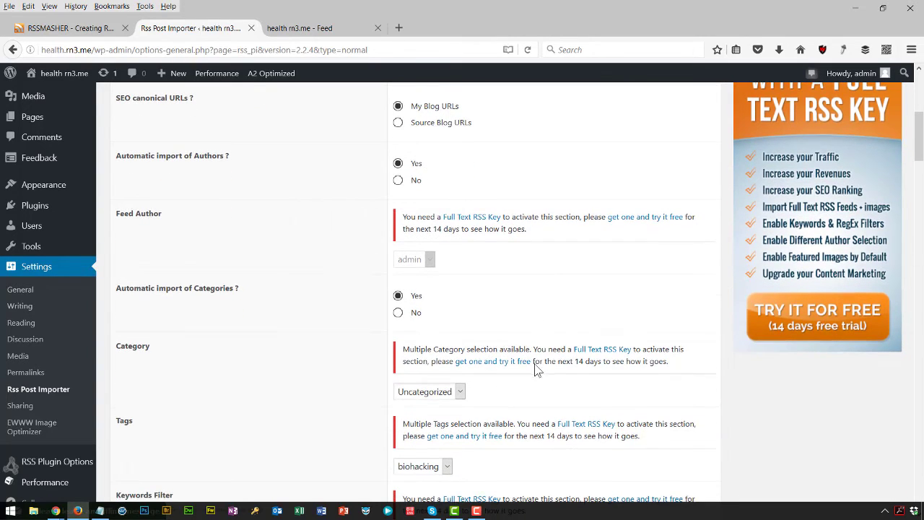
click(398, 296)
scroll(570, 422, down, 4)
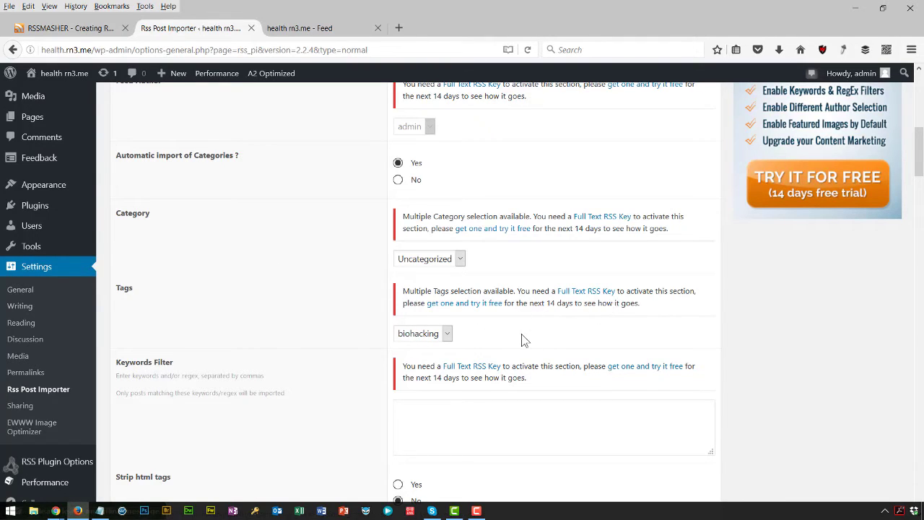
Review the Nutrition Feed's remaining options, close its editor, and save the settings with an immediate import
scroll(524, 340, down, 2)
scroll(523, 340, up, 6)
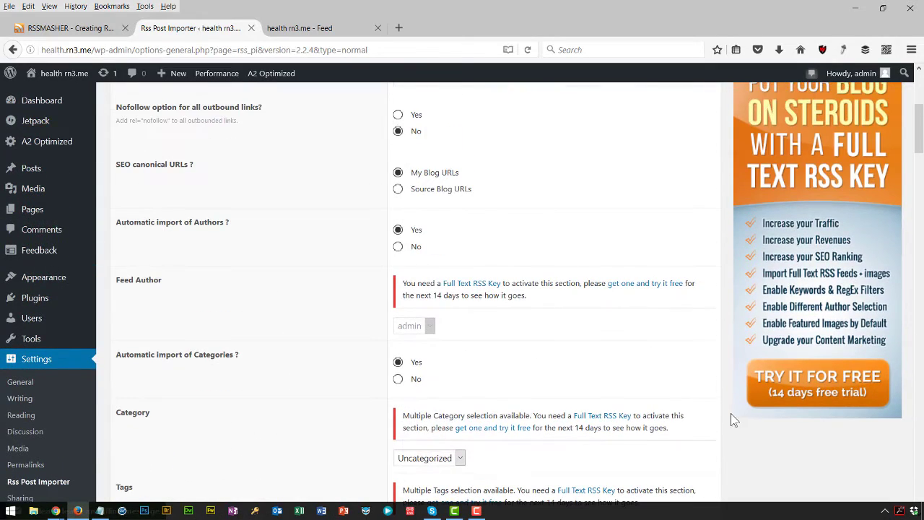
scroll(809, 405, up, 2)
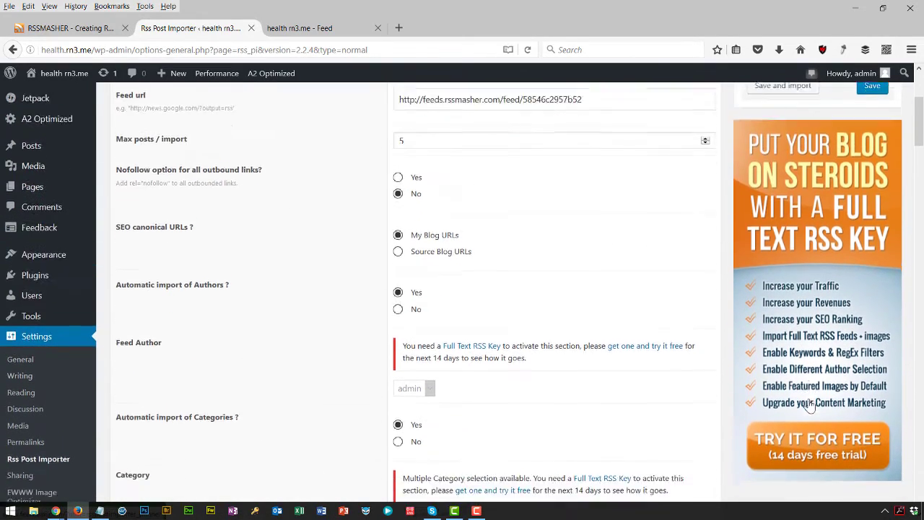
scroll(809, 406, down, 8)
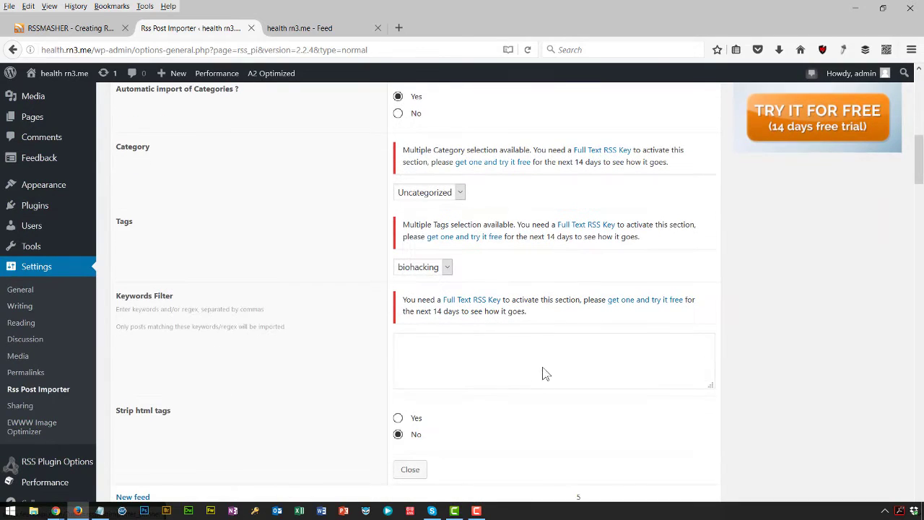
scroll(547, 372, down, 2)
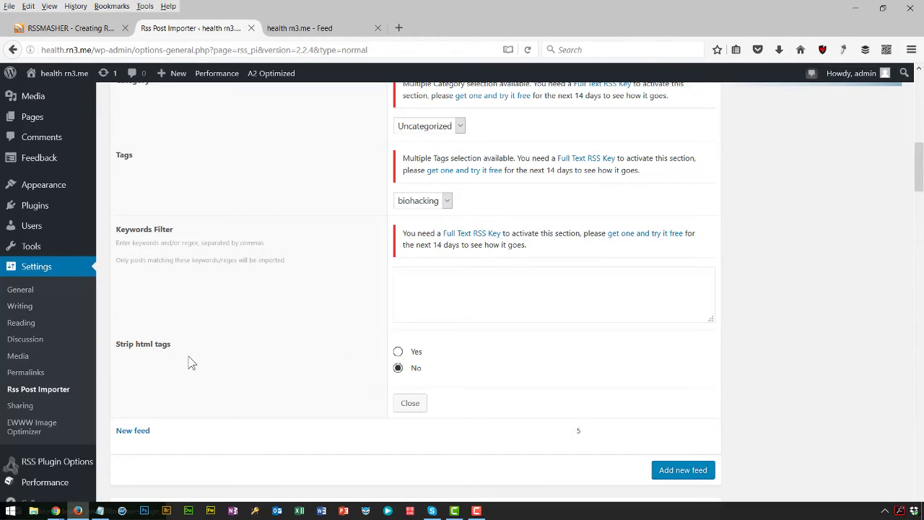
click(410, 403)
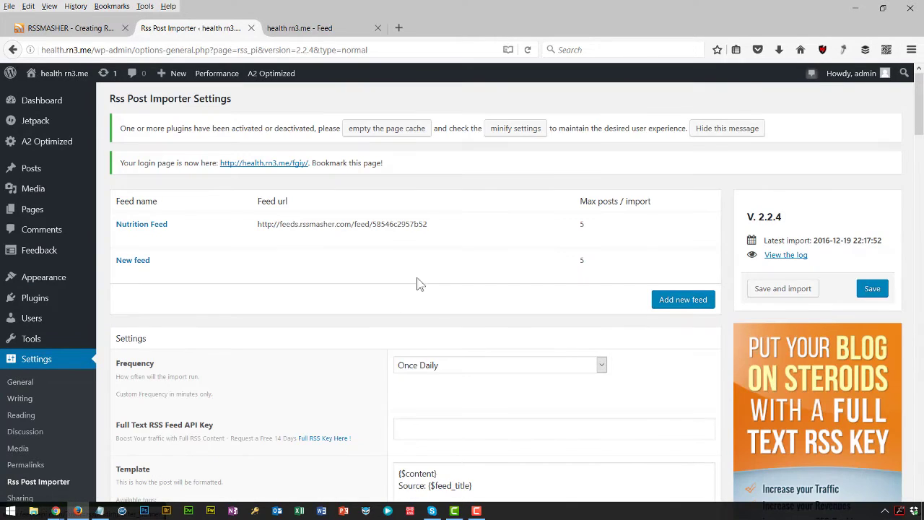
click(806, 289)
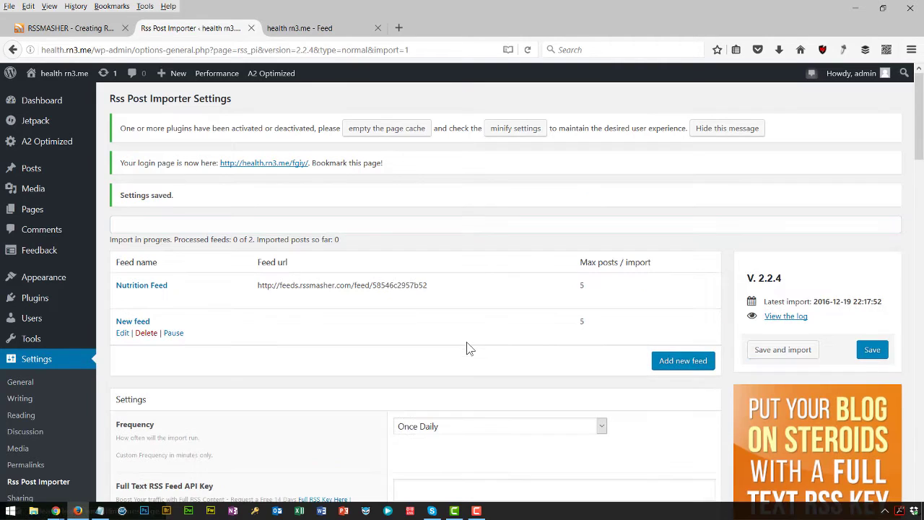
Open the list of all posts and look over the entries with their categories, tags and dates
mouse_move(33, 172)
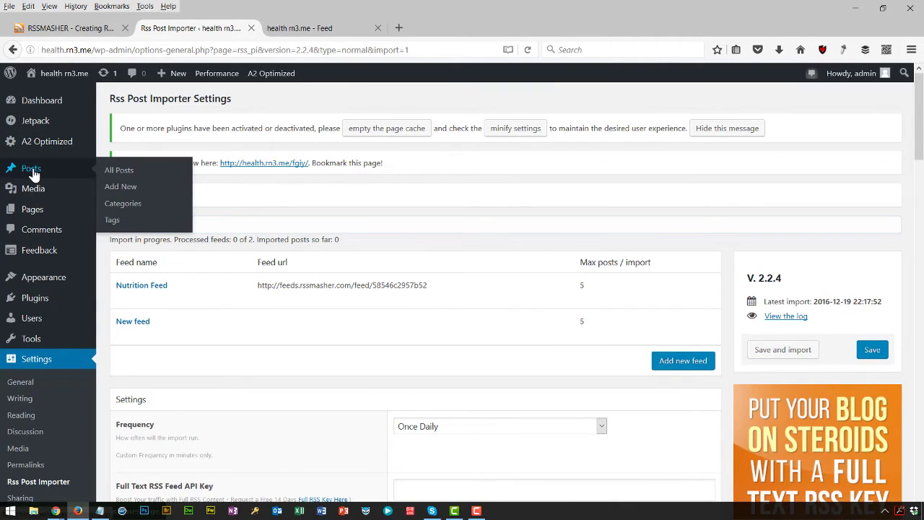
click(120, 172)
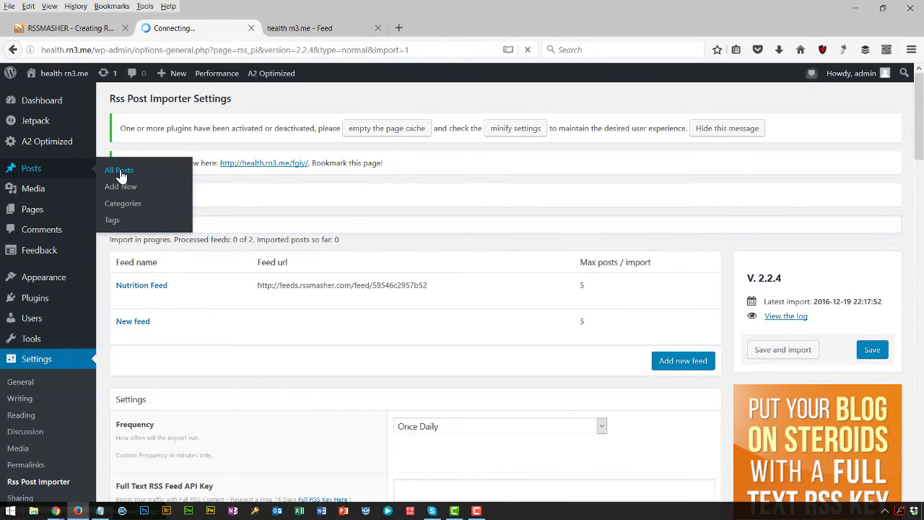
scroll(632, 250, down, 2)
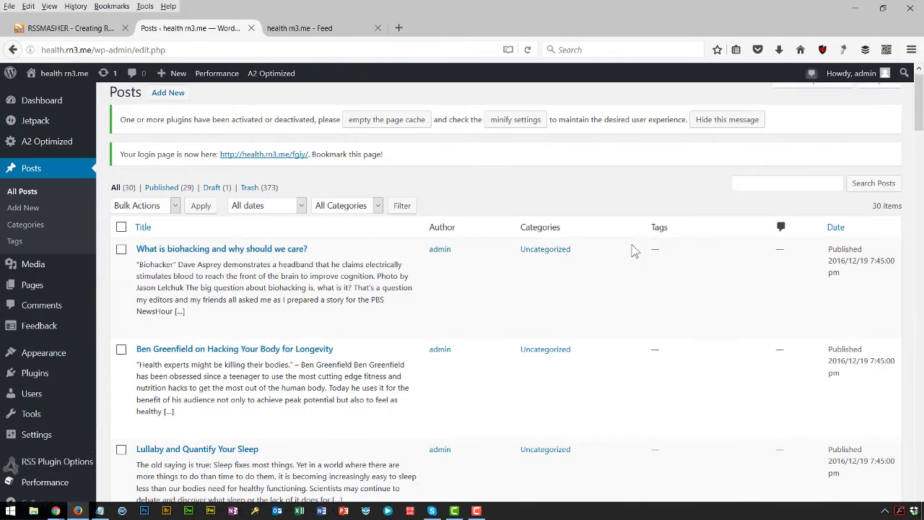
scroll(633, 250, down, 5)
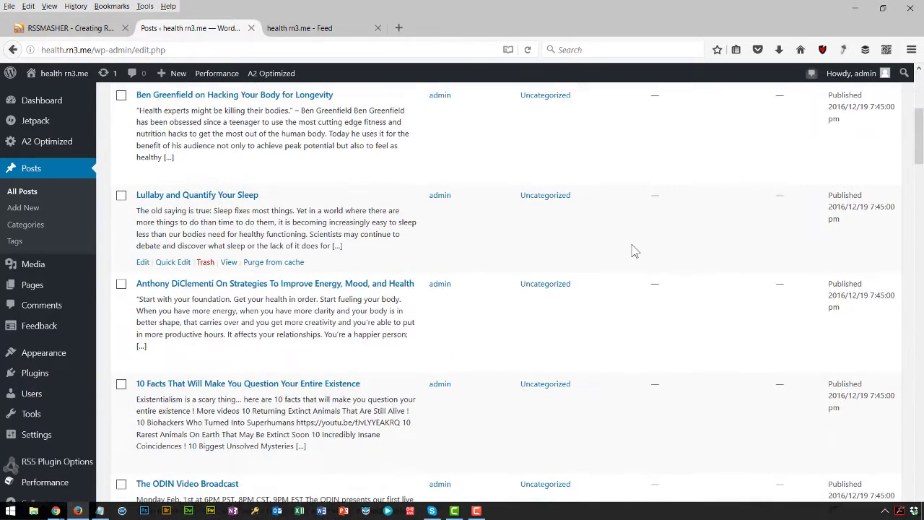
scroll(632, 250, up, 8)
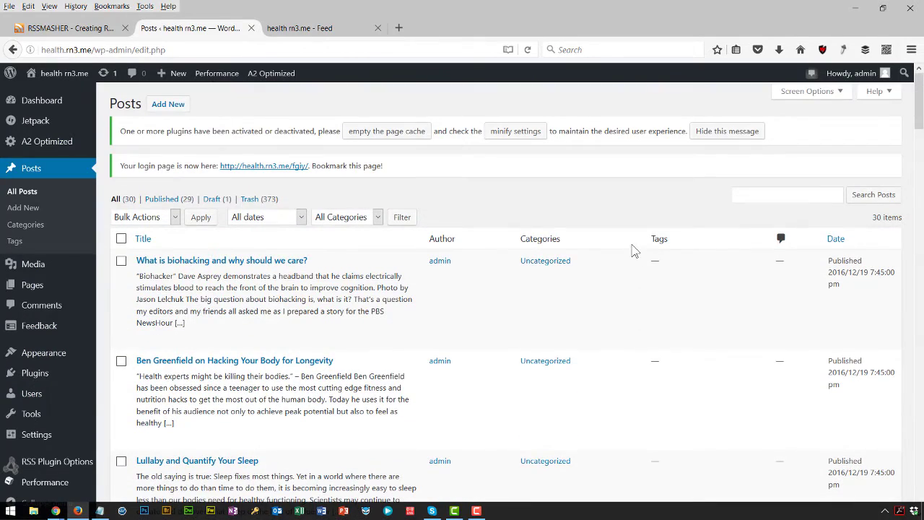
Sort the posts by date with the oldest first and look through the nutrition posts for their titles and tags
click(832, 242)
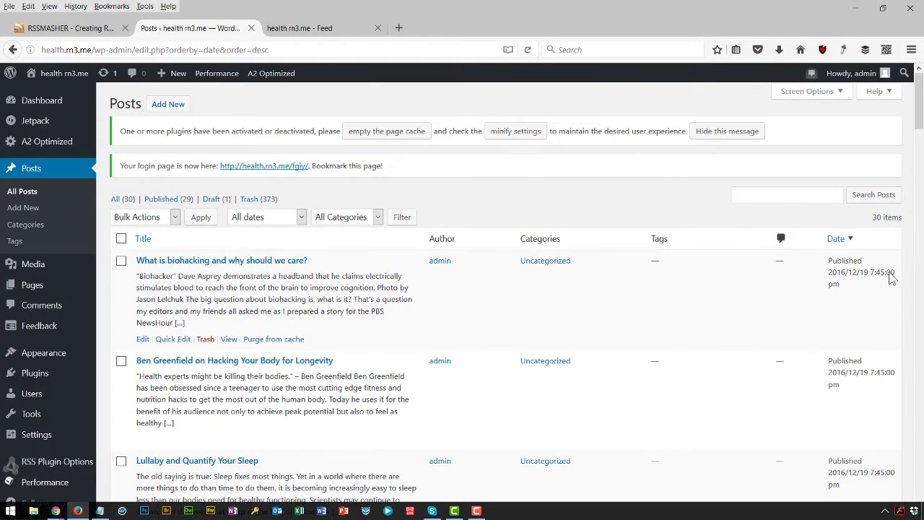
click(837, 239)
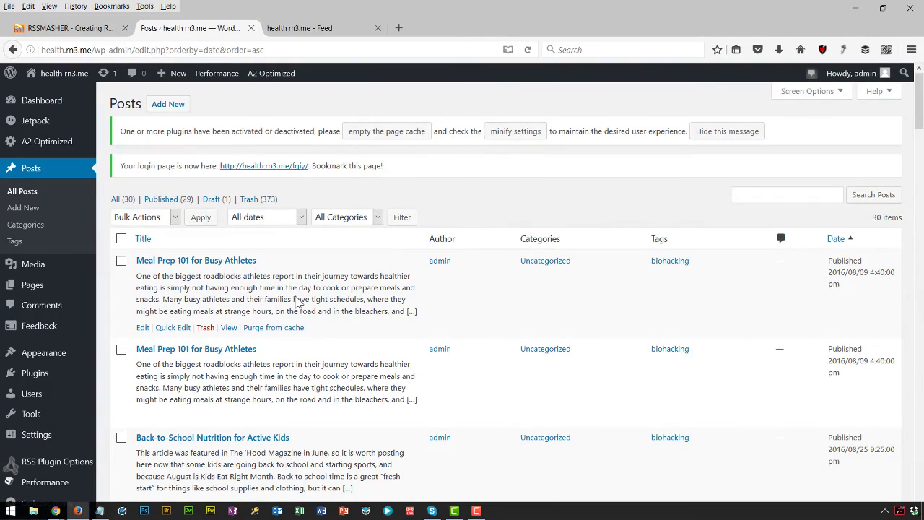
scroll(297, 303, down, 4)
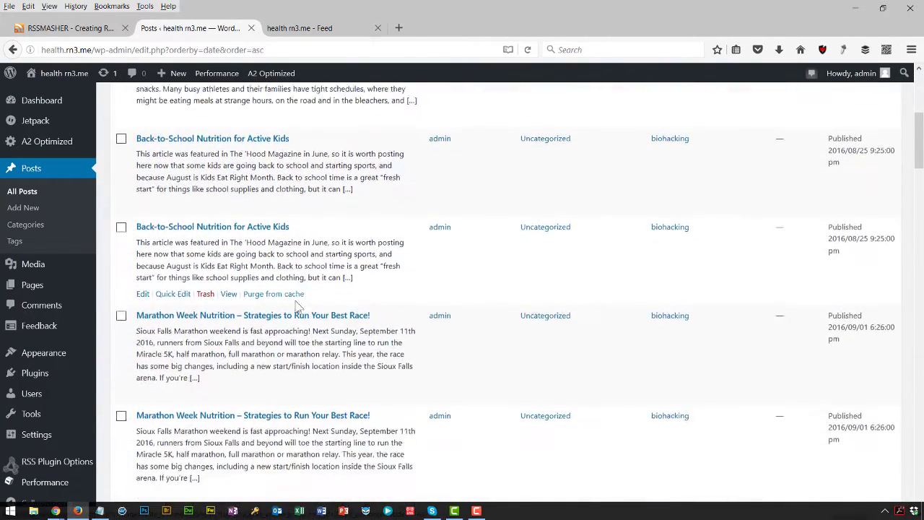
scroll(296, 307, down, 3)
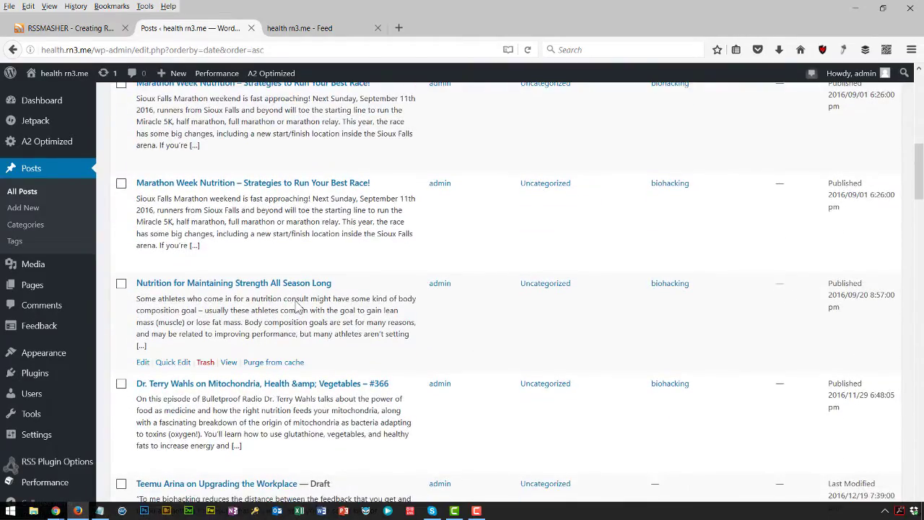
scroll(298, 307, down, 3)
scroll(296, 310, up, 2)
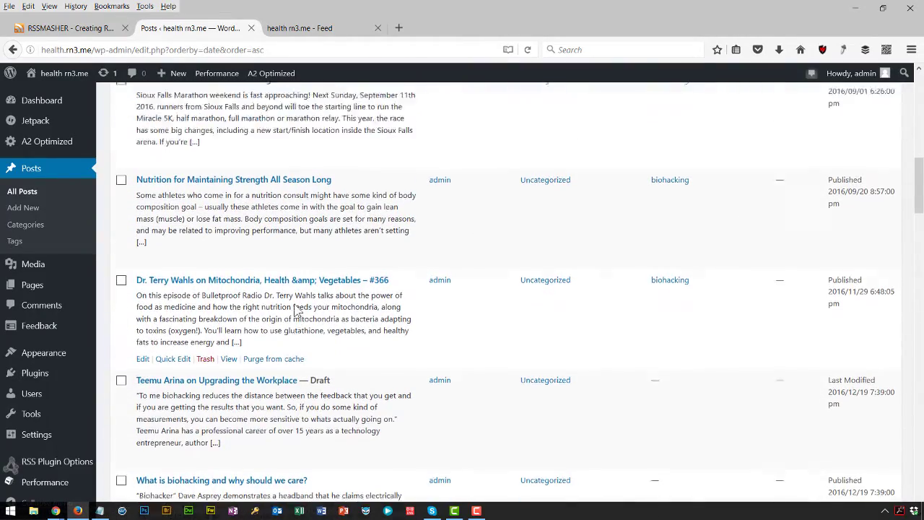
scroll(296, 309, up, 3)
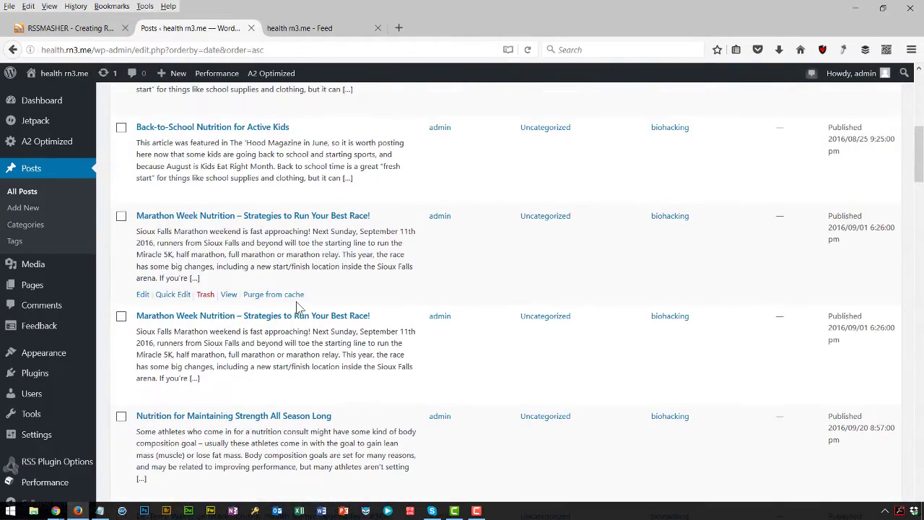
scroll(296, 306, up, 3)
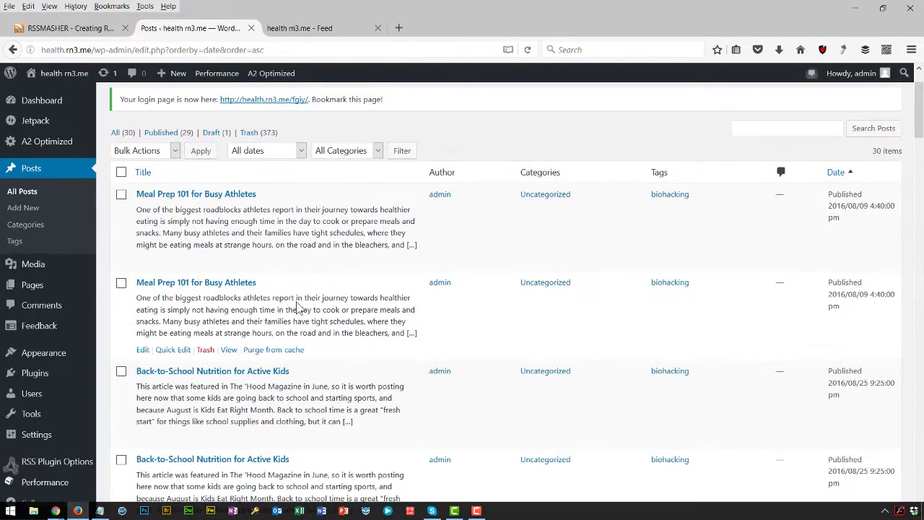
scroll(298, 307, up, 1)
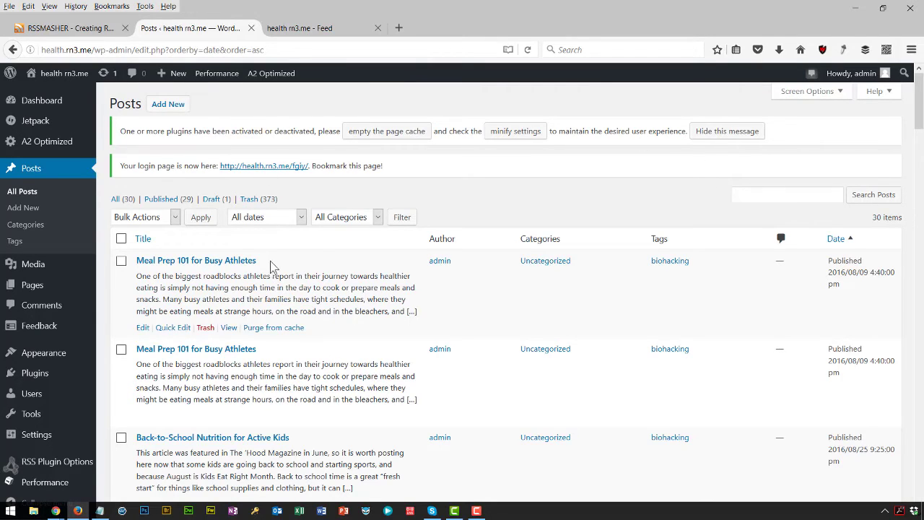
Visit the health rn3.me site and look through the posts on its homepage
mouse_move(69, 74)
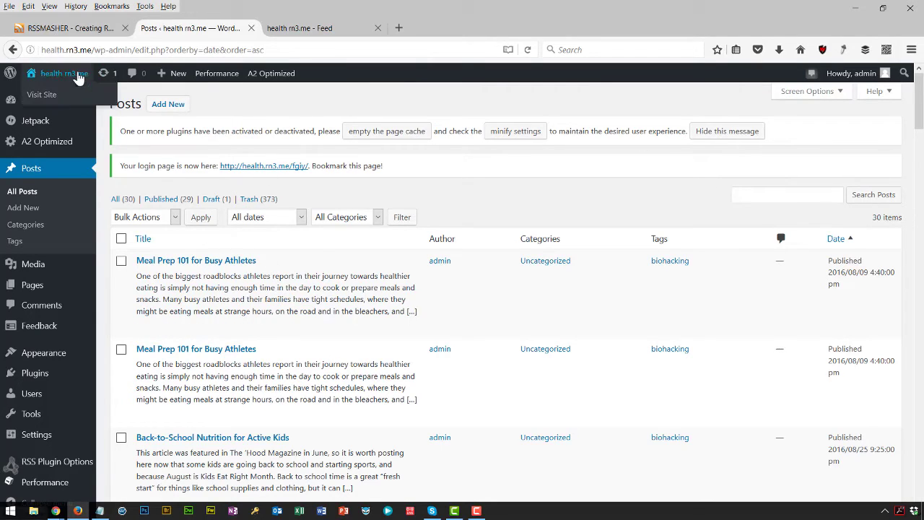
click(41, 97)
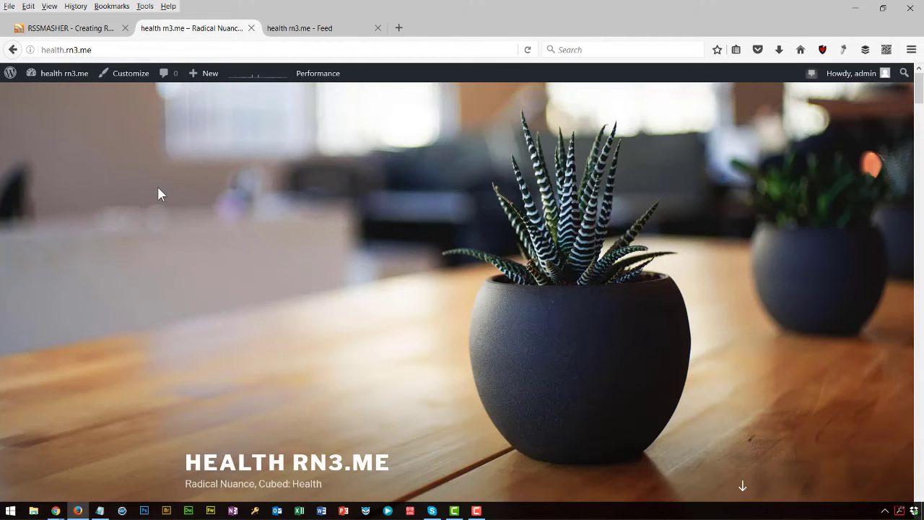
scroll(159, 189, down, 7)
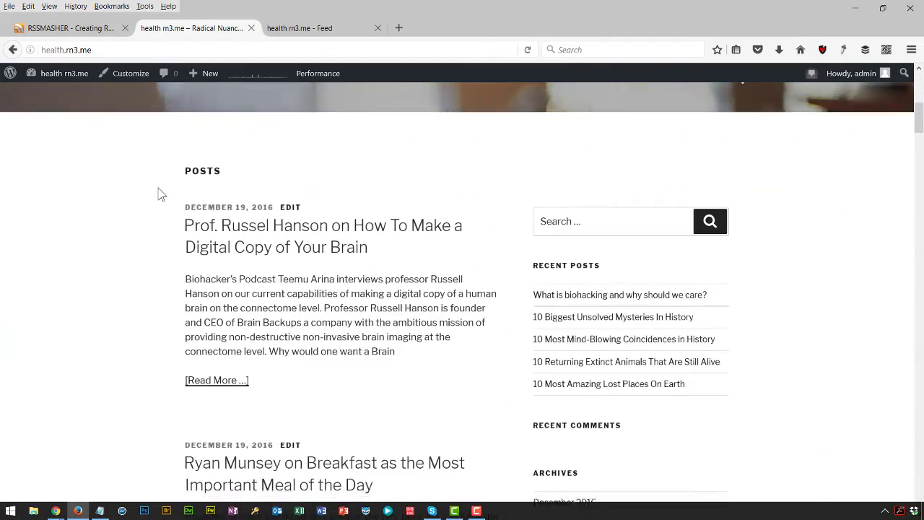
scroll(160, 193, down, 5)
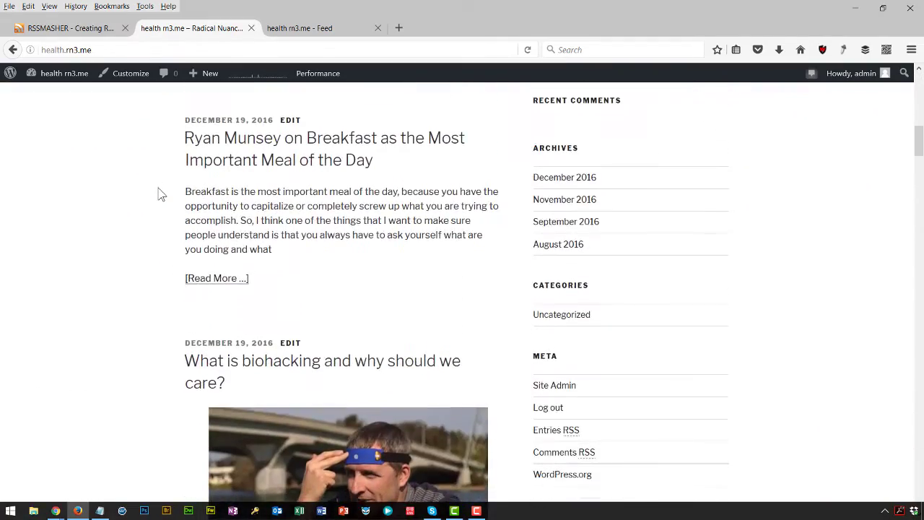
scroll(160, 194, down, 10)
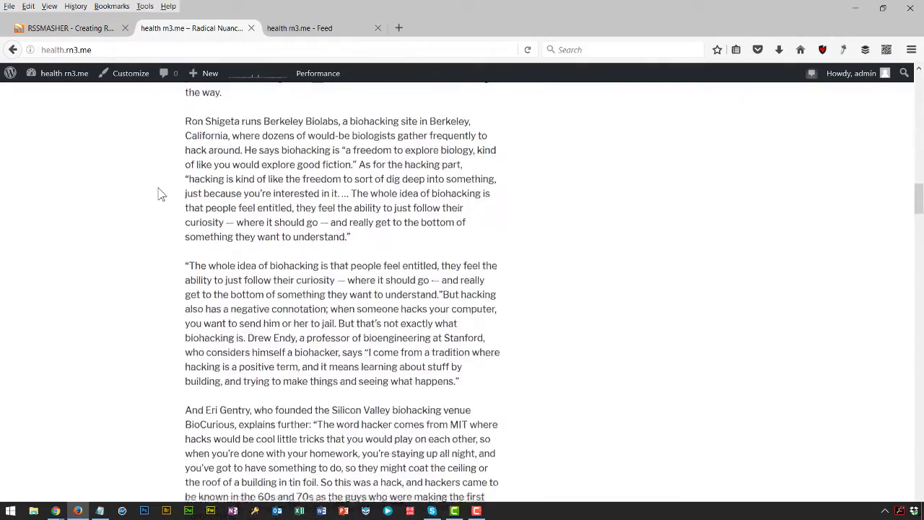
scroll(160, 194, up, 18)
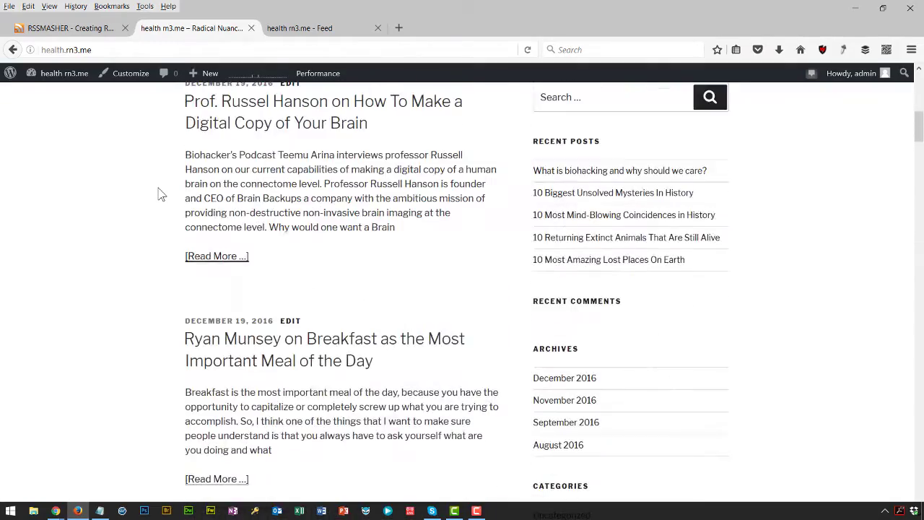
Open the August 2016 archive of the health rn3.me site and look through its back-to-school nutrition posts
scroll(159, 192, up, 6)
scroll(159, 192, down, 5)
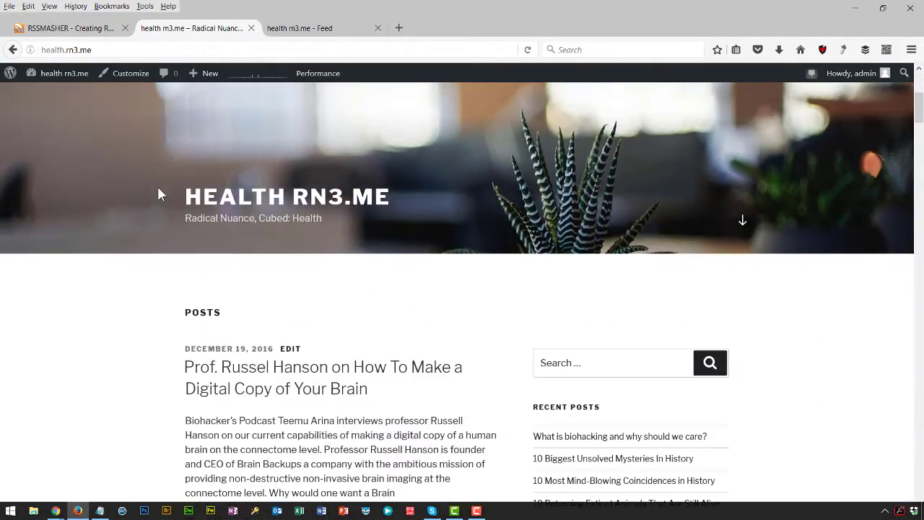
scroll(383, 406, down, 5)
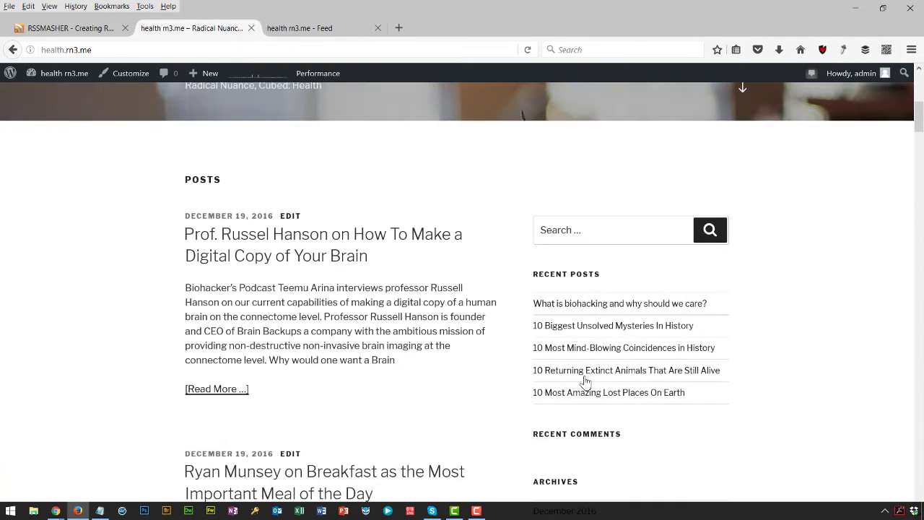
scroll(598, 397, down, 3)
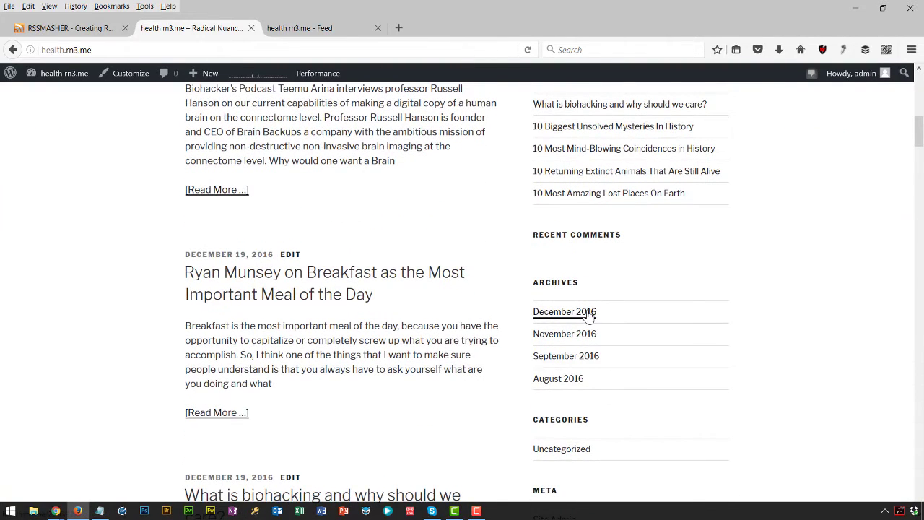
click(569, 383)
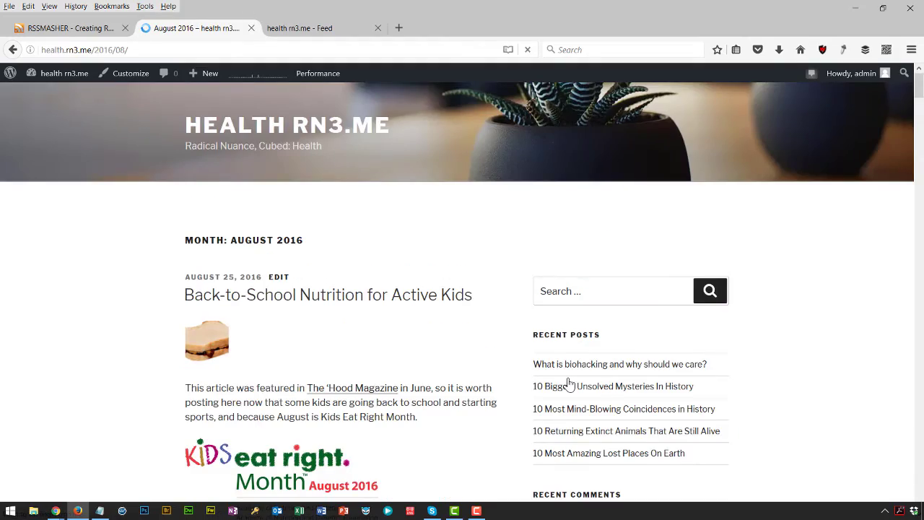
scroll(569, 384, down, 10)
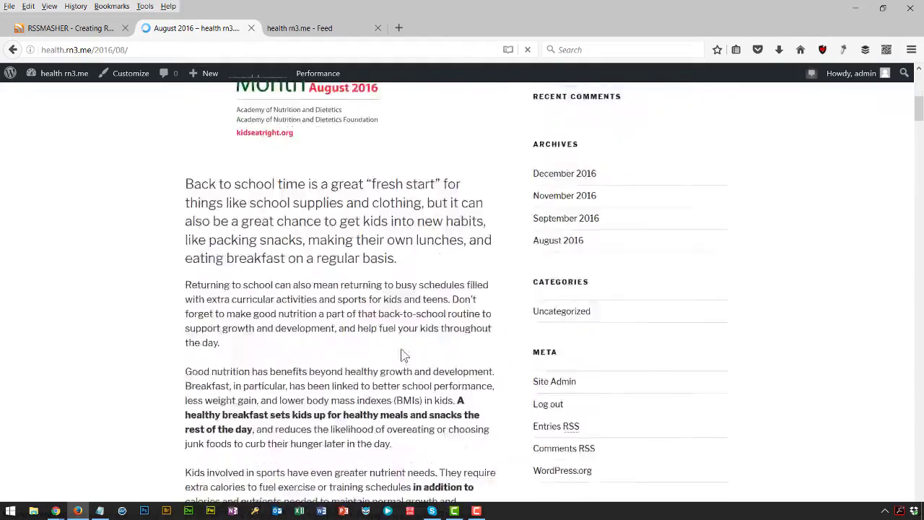
scroll(403, 355, down, 20)
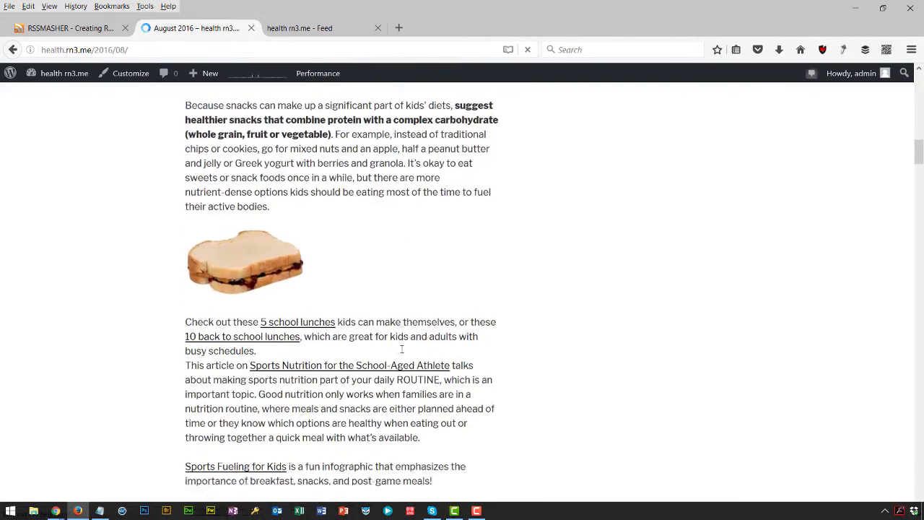
scroll(403, 352, down, 8)
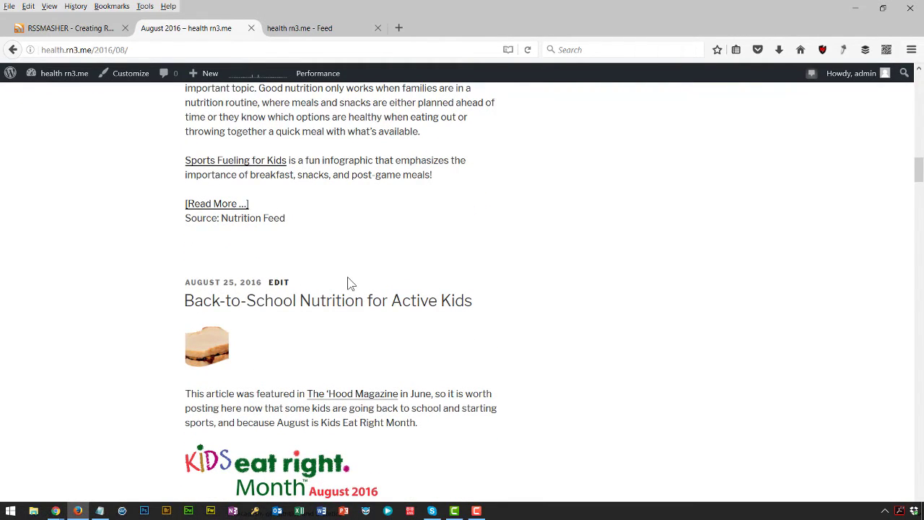
scroll(348, 282, up, 10)
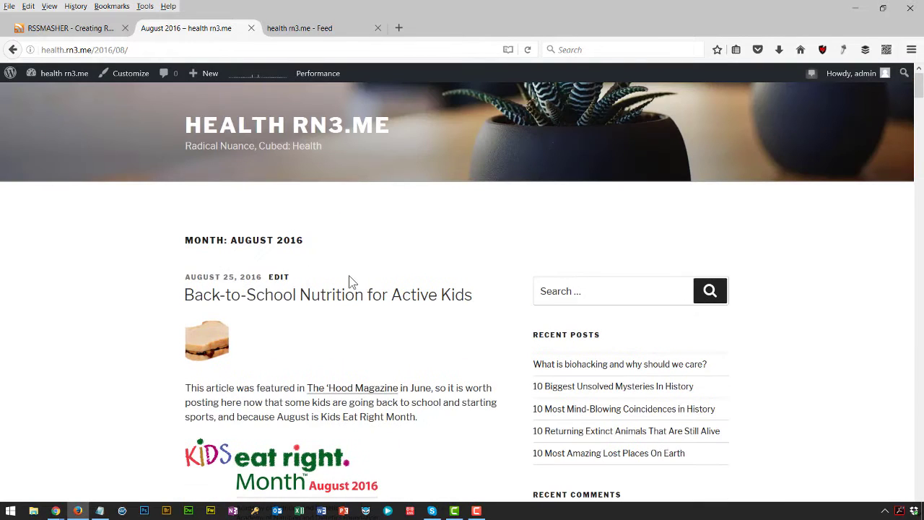
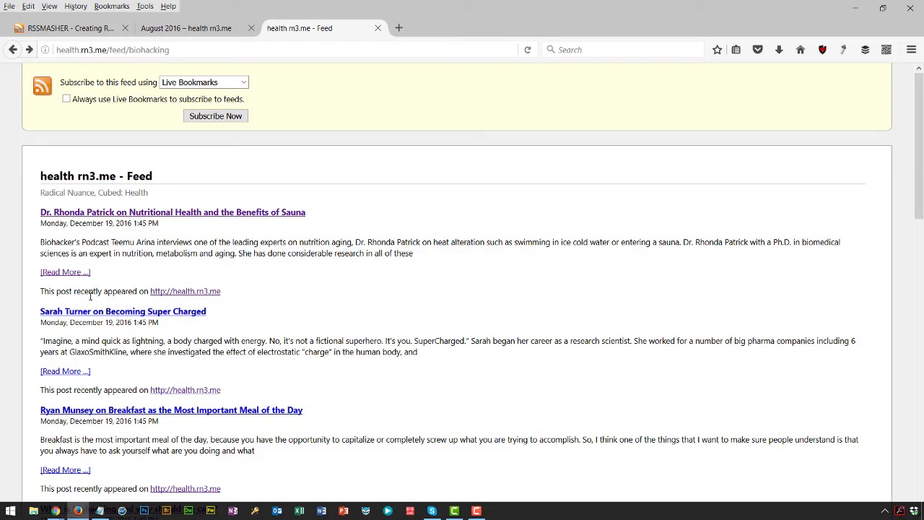
Follow the health.rn3.me link under the first post of the biohacking feed and return to the feed
click(174, 296)
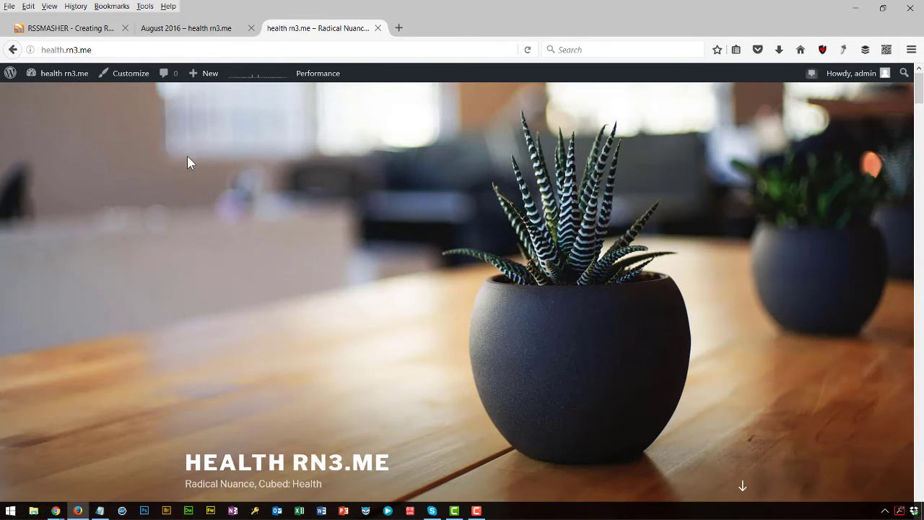
key(alt+Left)
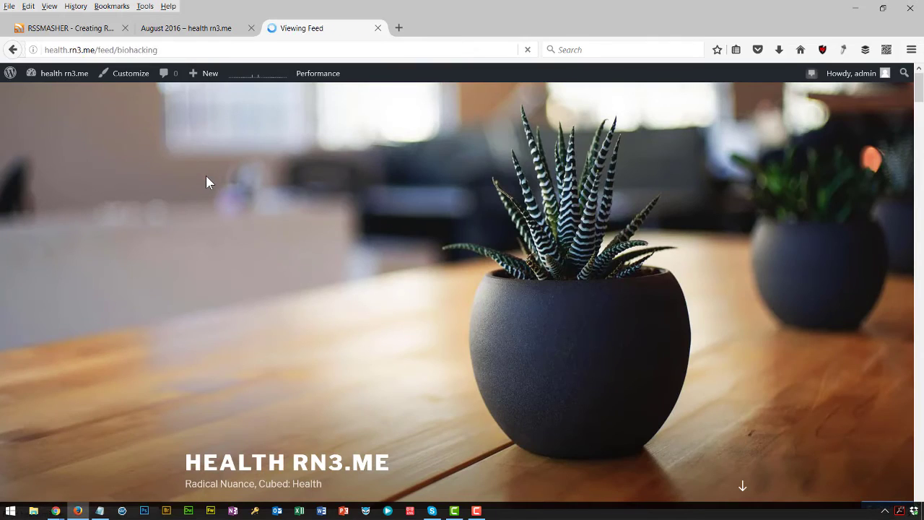
click(70, 30)
Go from the August 2016 archive to the site's dashboard and open the page for adding new plugins
click(154, 29)
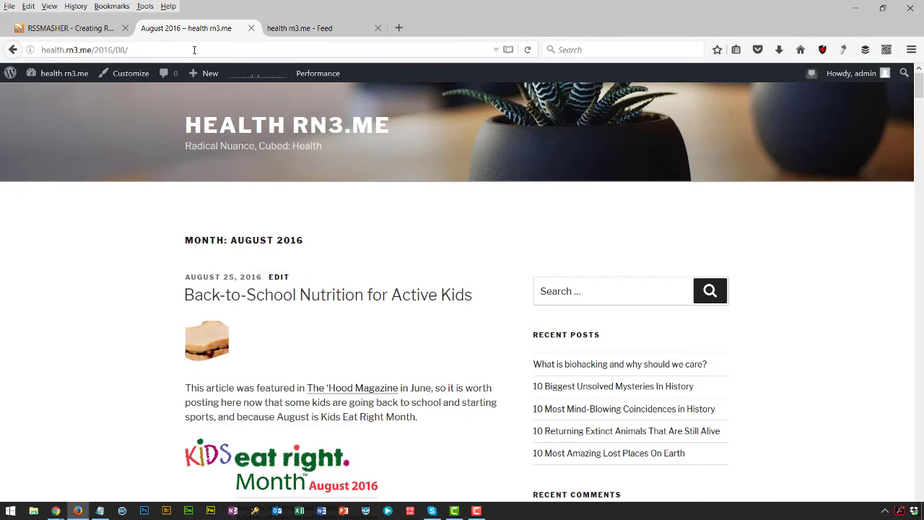
mouse_move(81, 76)
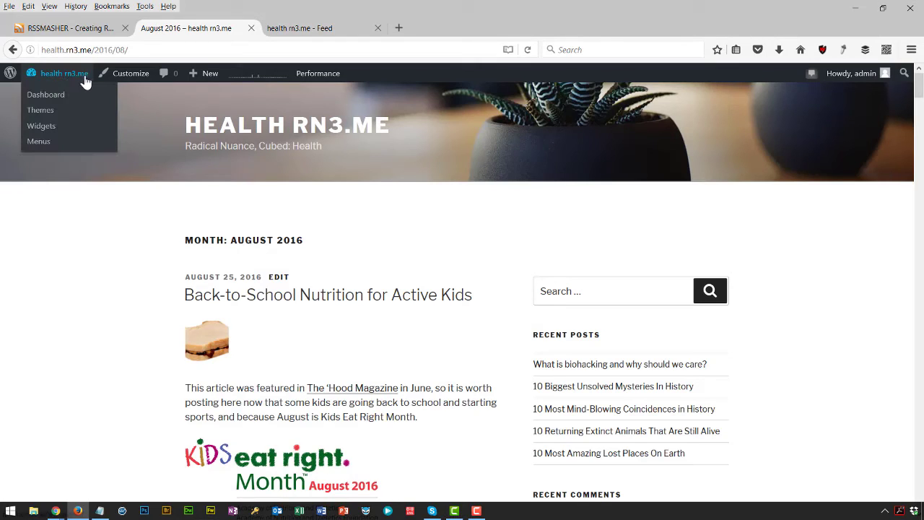
click(45, 96)
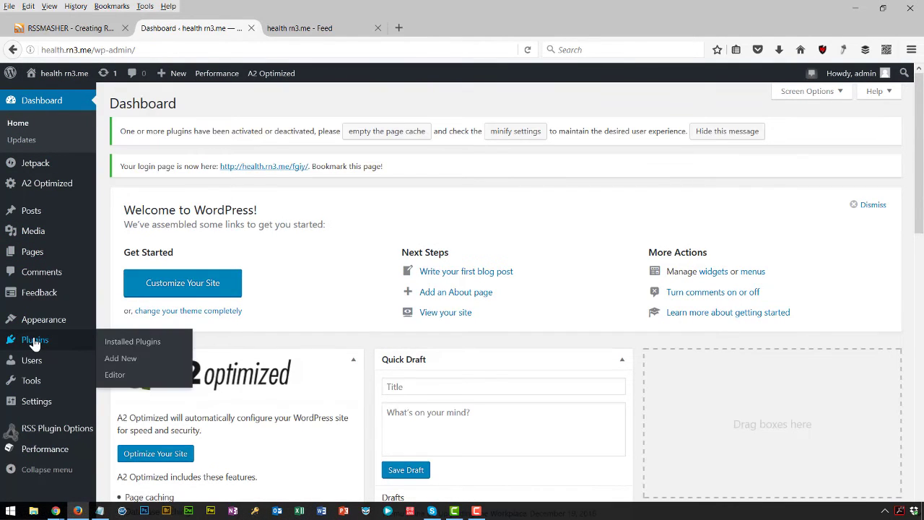
click(34, 344)
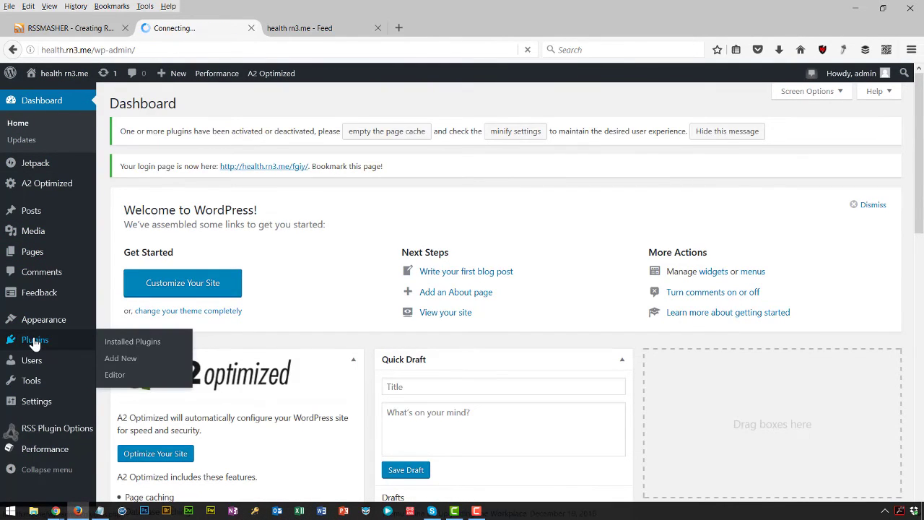
click(117, 361)
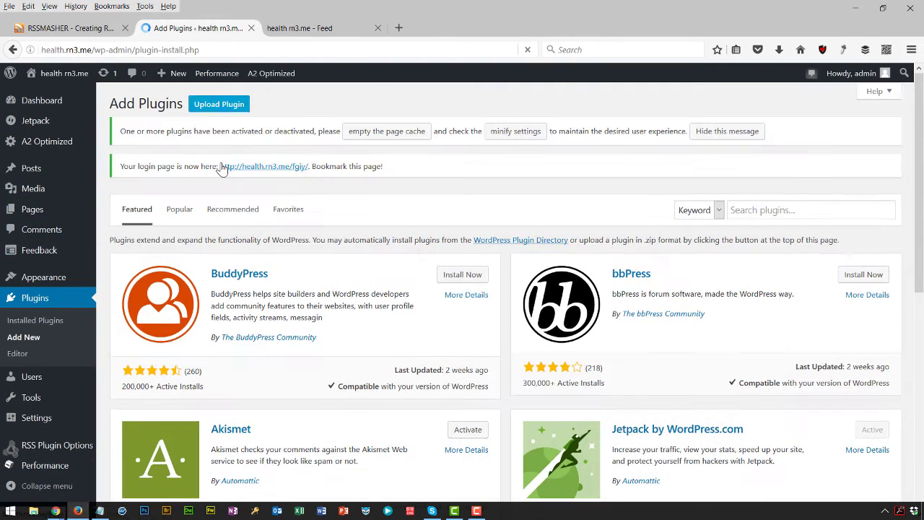
click(222, 167)
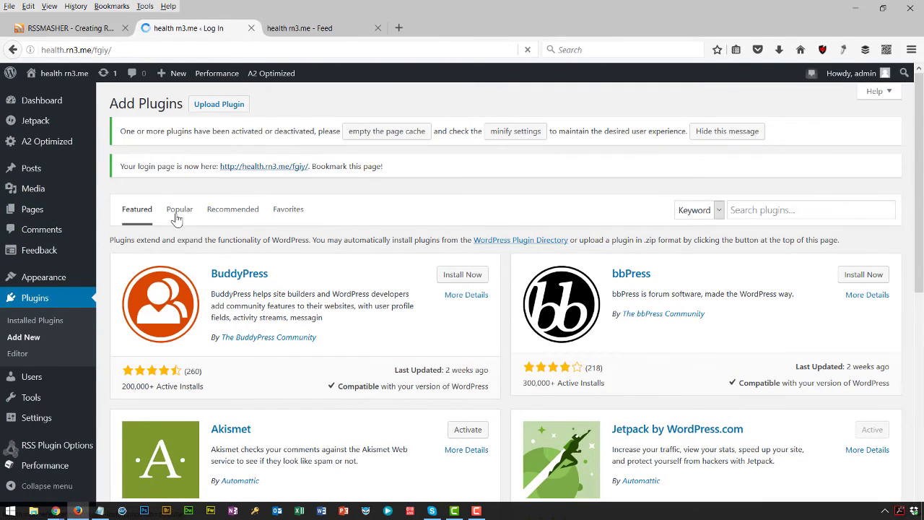
key(alt+Left)
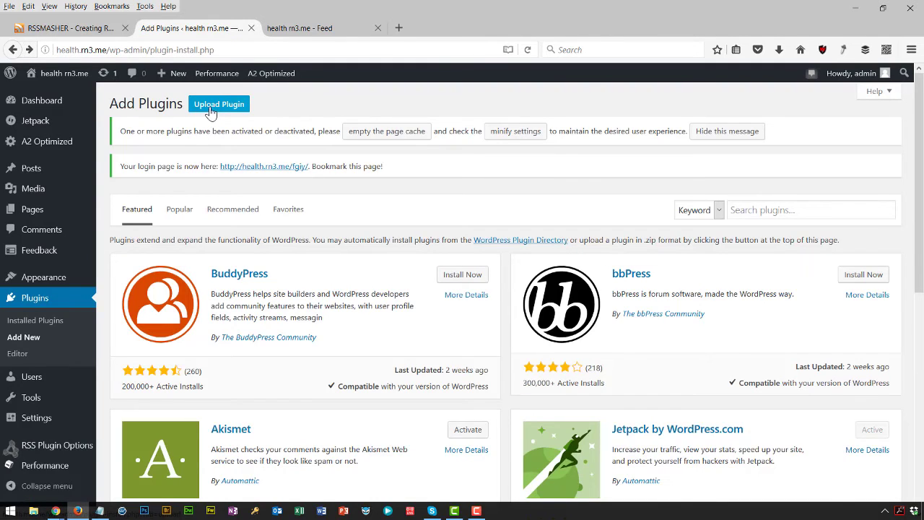
Choose sm_rssplugin121_20160310_fulltext_nofollow_FREE(1).zip from Downloads as the plugin file to upload
click(210, 109)
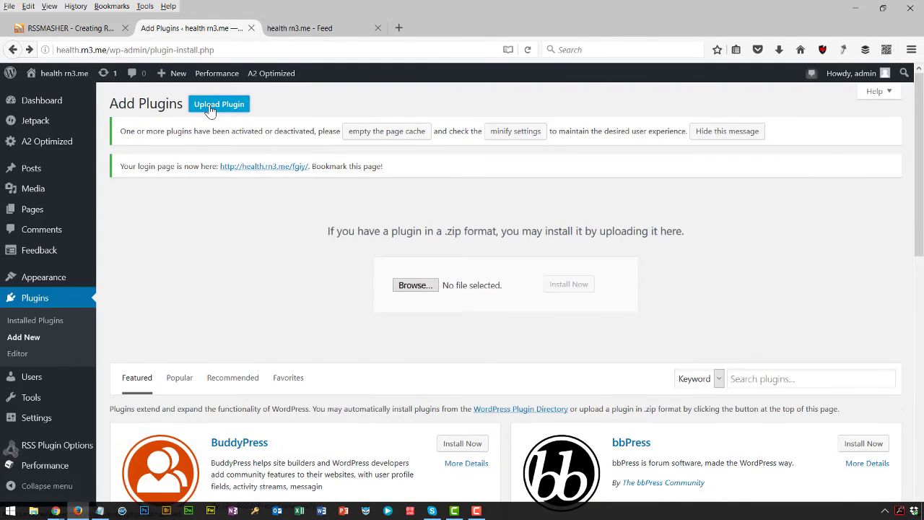
click(410, 286)
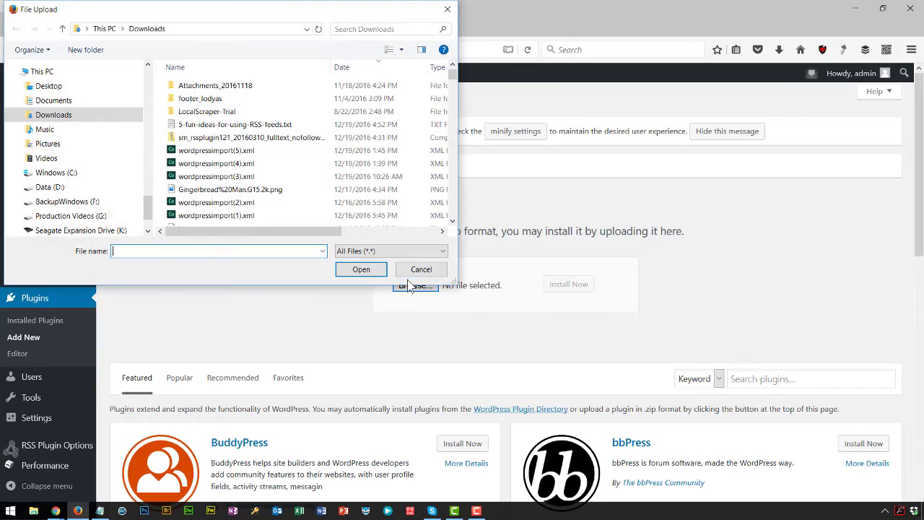
click(211, 138)
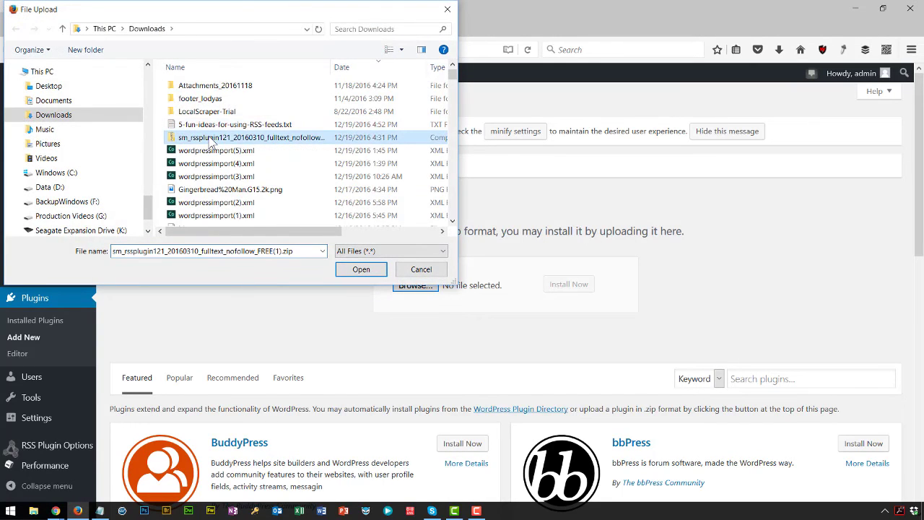
click(349, 273)
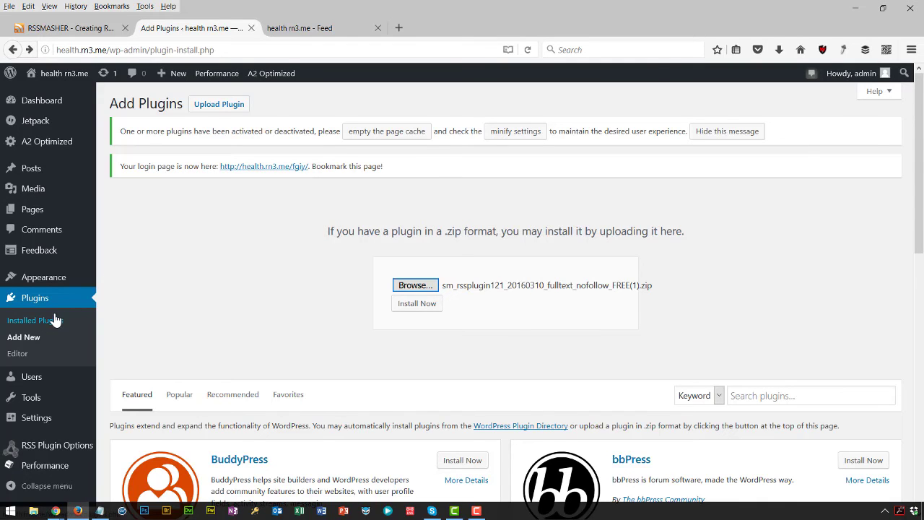
Open the RSS plugin's options and review the custom URL and the content displayed before and after the feed
scroll(54, 320, down, 2)
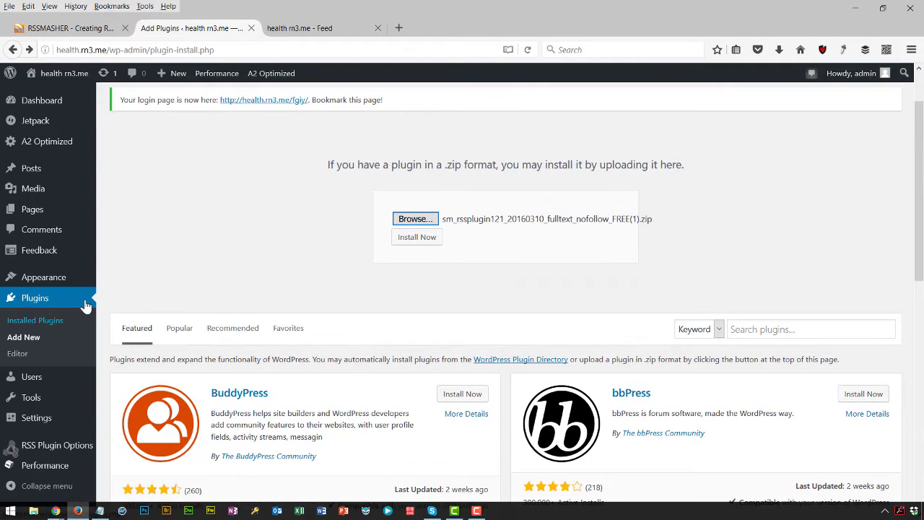
click(60, 449)
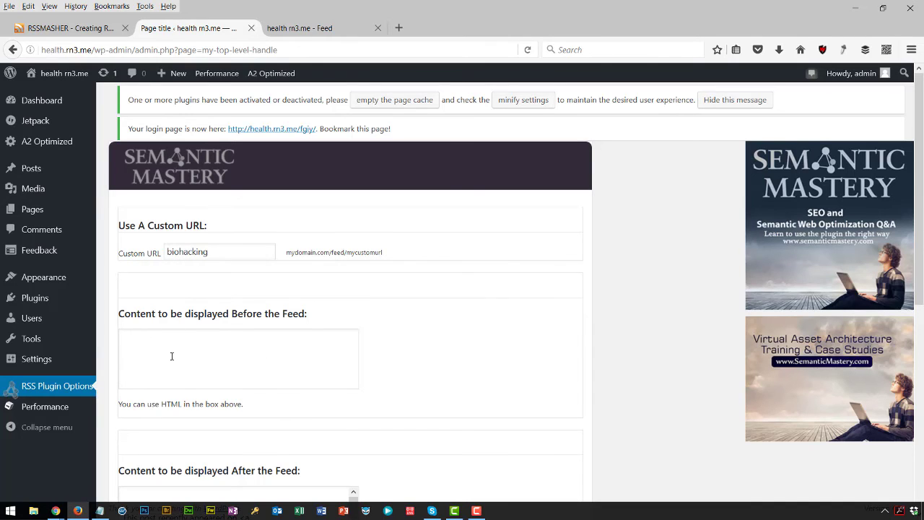
scroll(192, 382, down, 2)
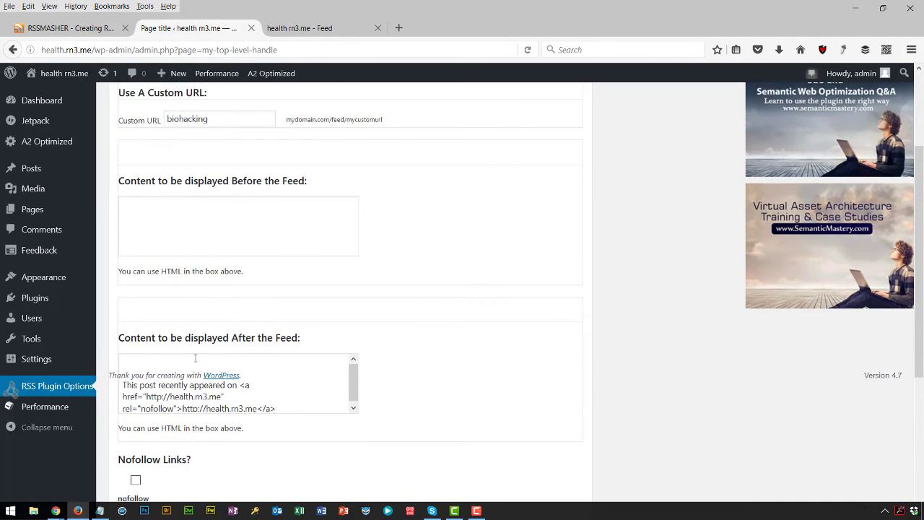
click(129, 361)
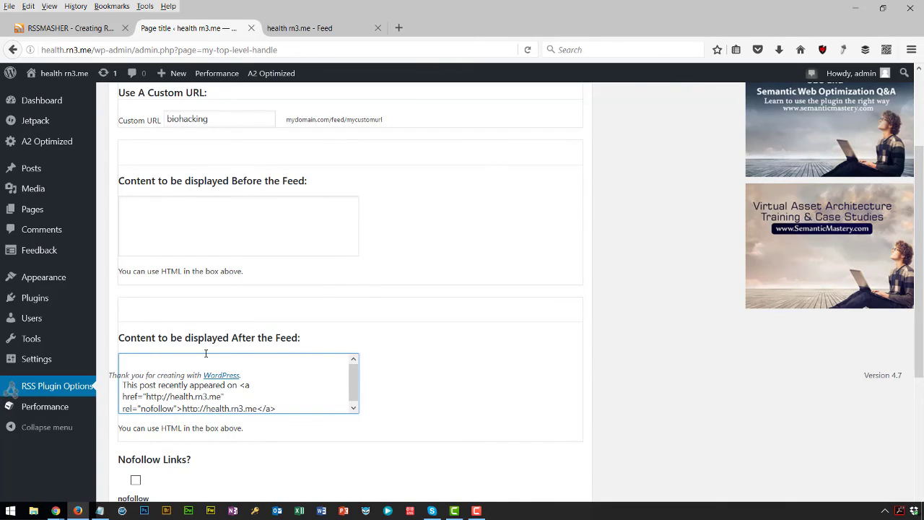
mouse_move(86, 406)
scroll(268, 392, down, 2)
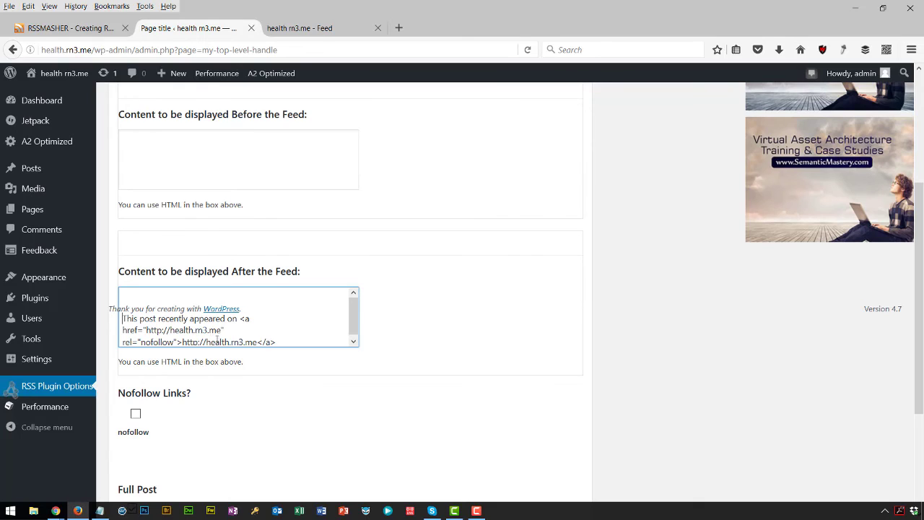
scroll(217, 345, down, 4)
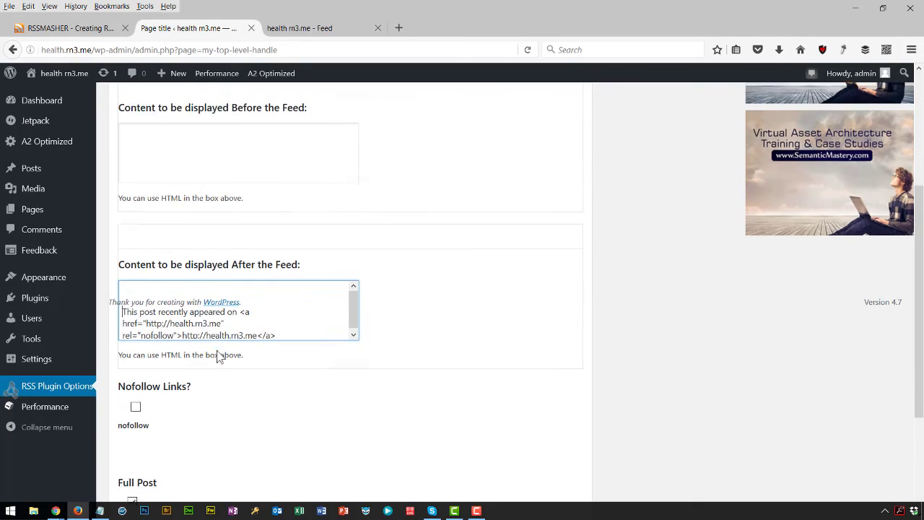
Toggle the nofollow and full post options, leaving nofollow off and full post on, and publish the content settings
click(135, 282)
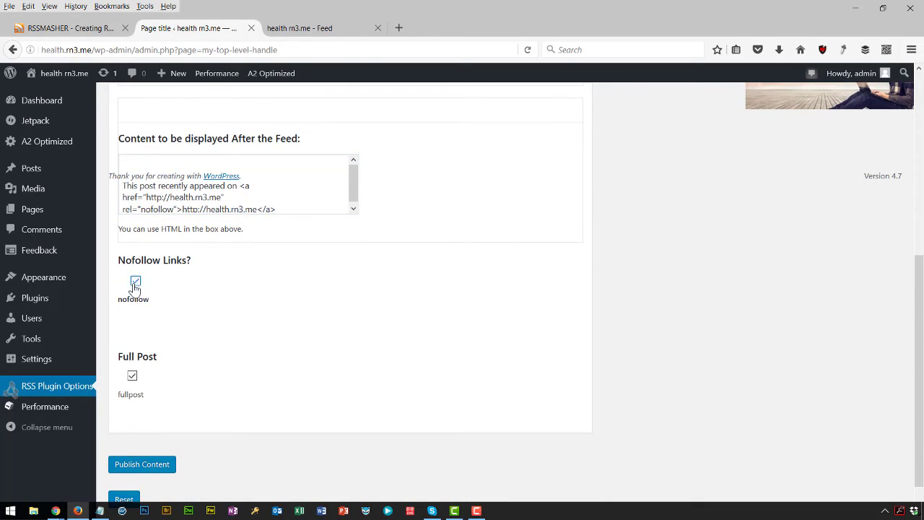
click(136, 281)
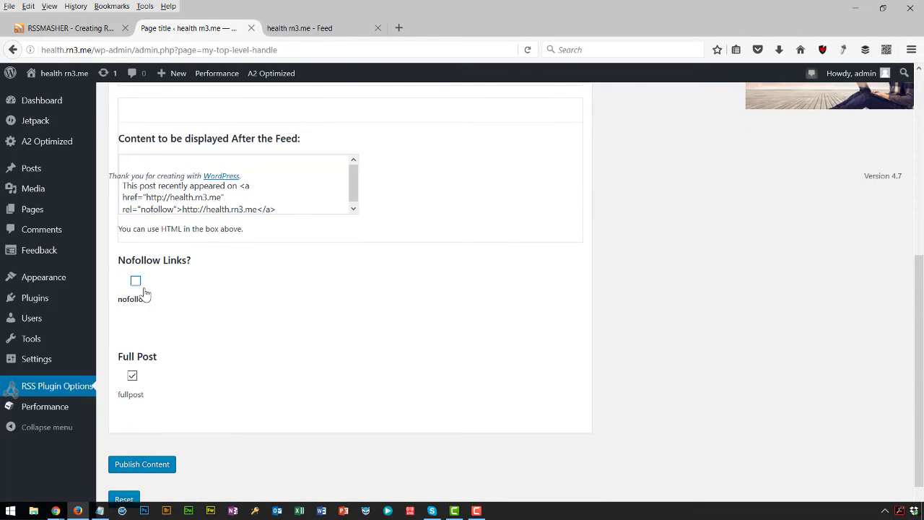
click(132, 379)
click(132, 377)
scroll(214, 353, down, 1)
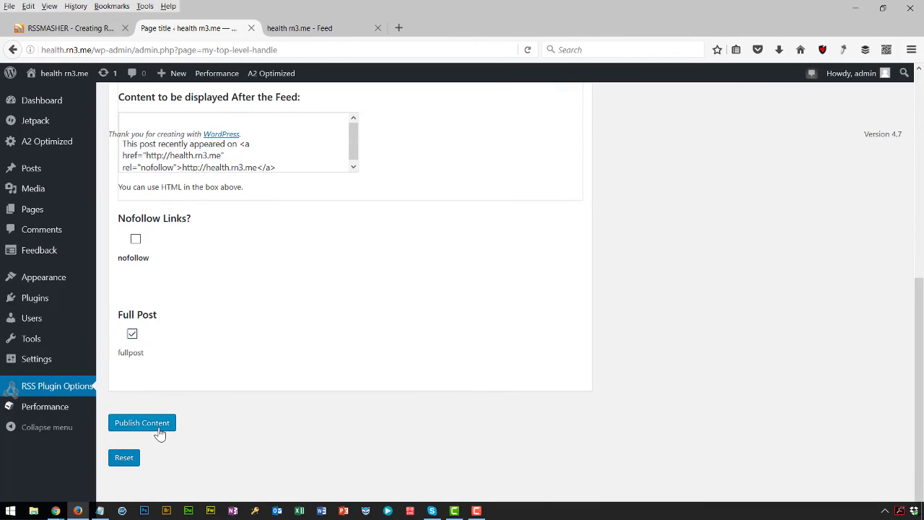
click(160, 433)
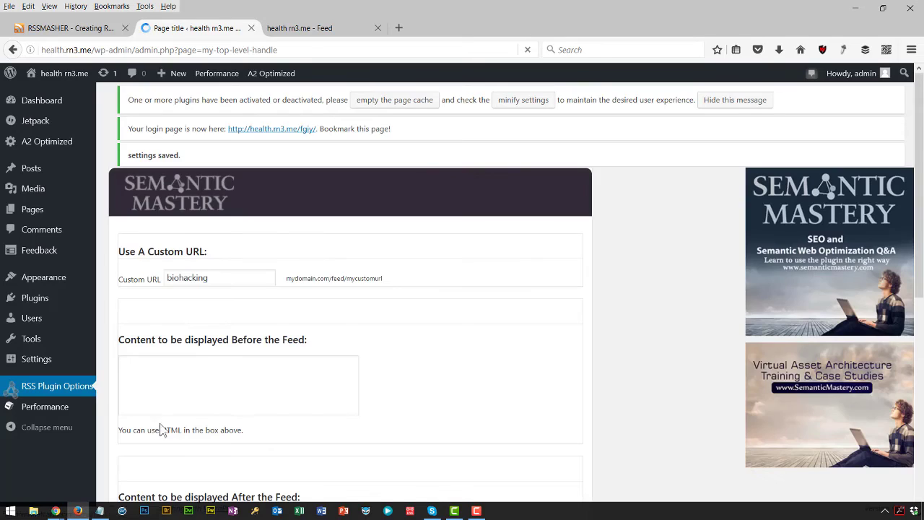
Load the site's default feed at health.rn3.me/feed/ in the feed tab and look through its post excerpts
click(295, 30)
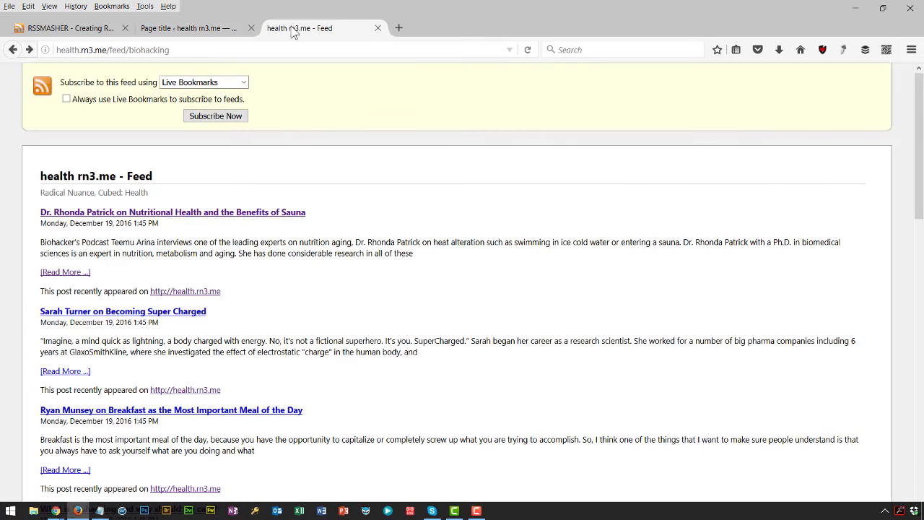
drag(194, 51, 129, 52)
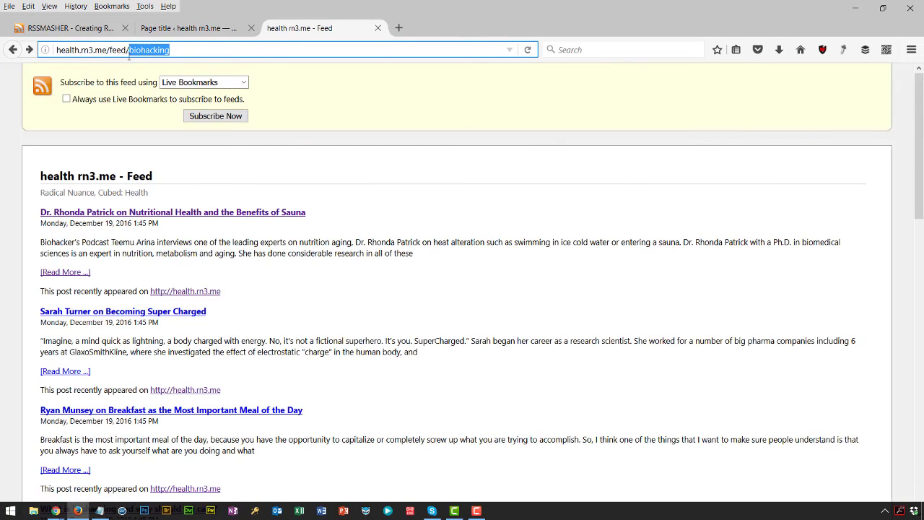
key(BackSpace)
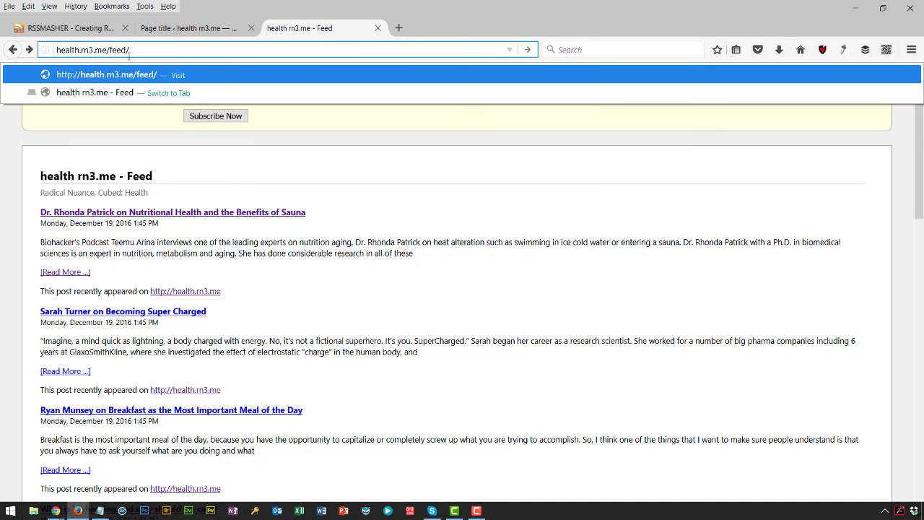
key(Return)
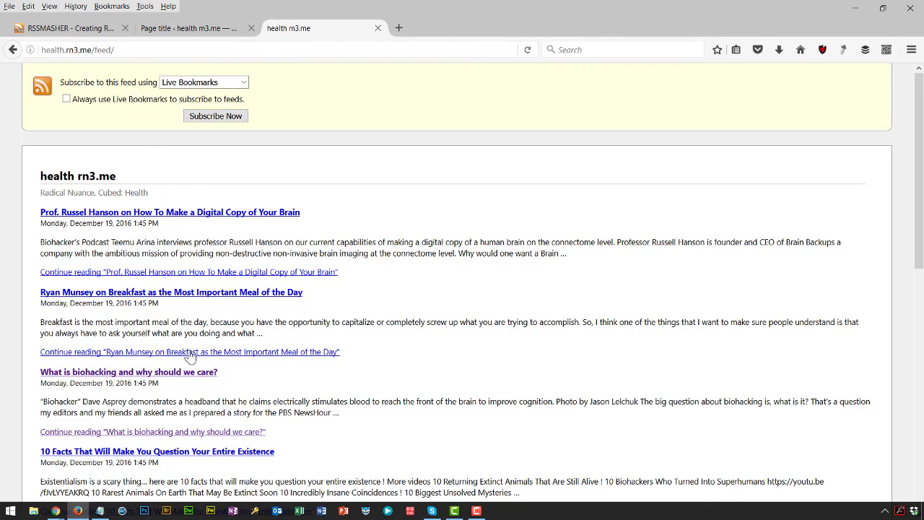
scroll(190, 361, down, 5)
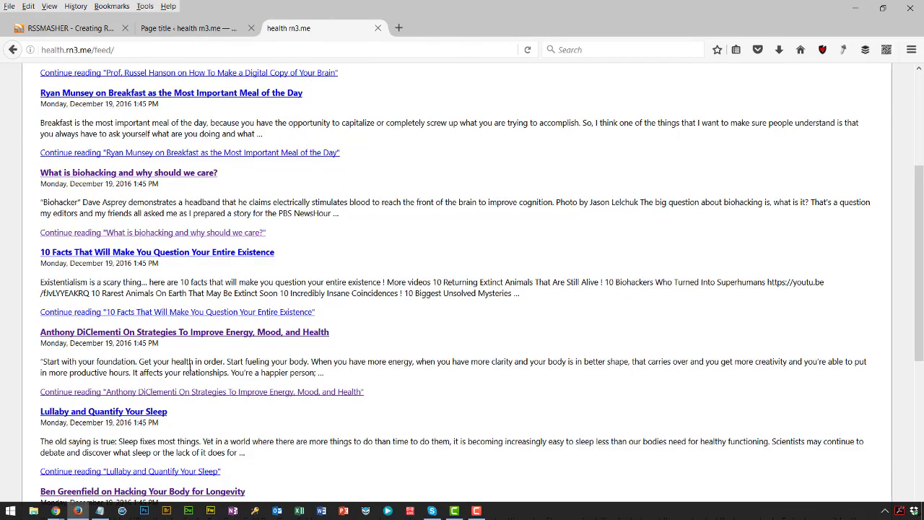
scroll(190, 361, down, 2)
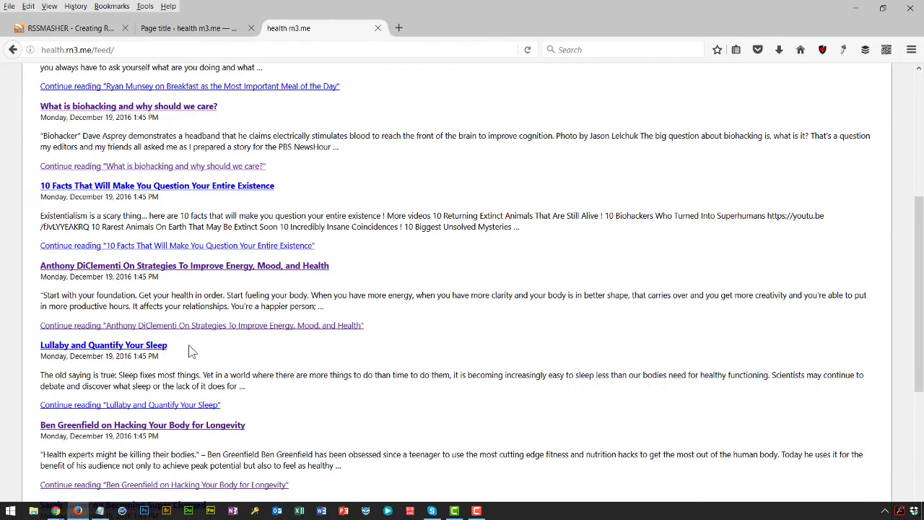
Open the feed's post about strategies to improve energy, mood, and health, and return to the start of the default feed
click(196, 269)
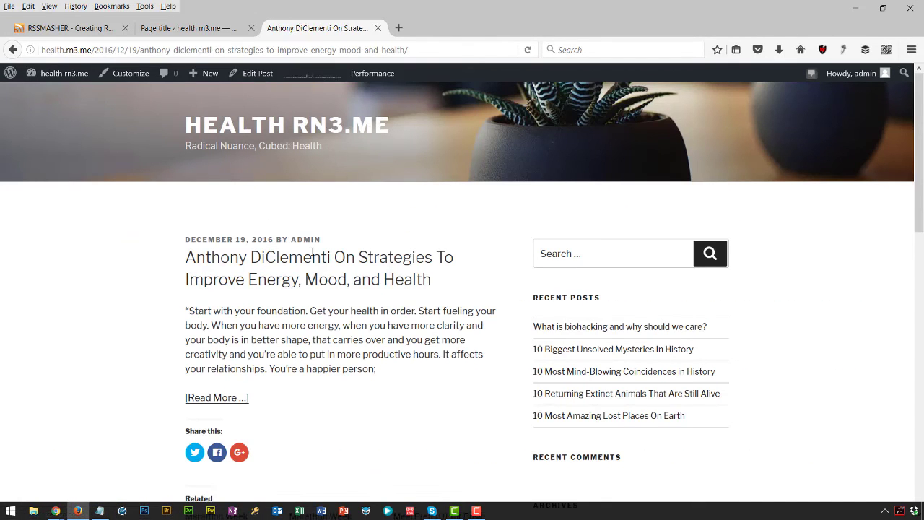
key(alt+Left)
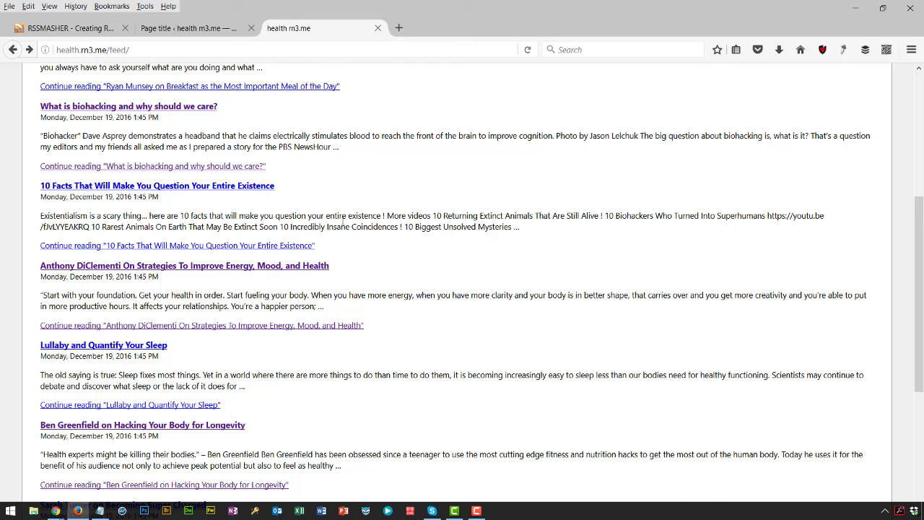
scroll(341, 226, up, 5)
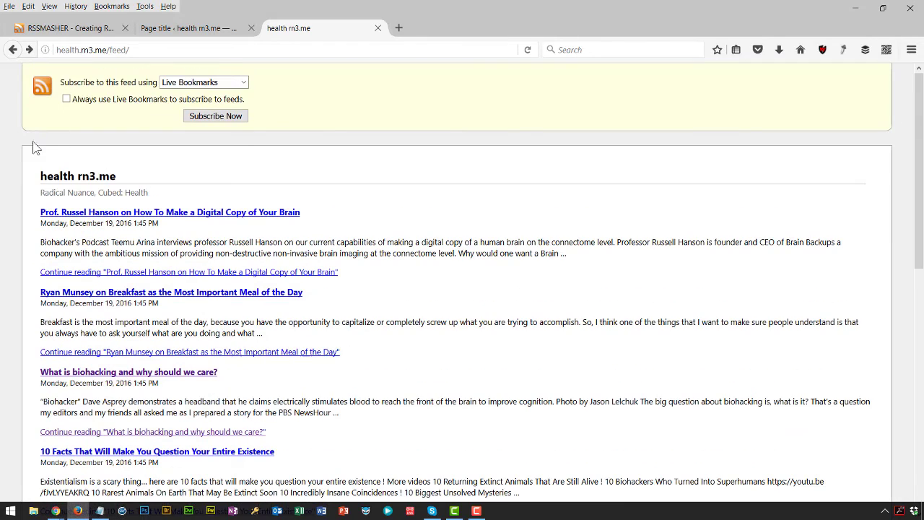
Load the custom feed at health.rn3.me/feed/biohacking and examine the length of its posts and their source attribution links
click(132, 49)
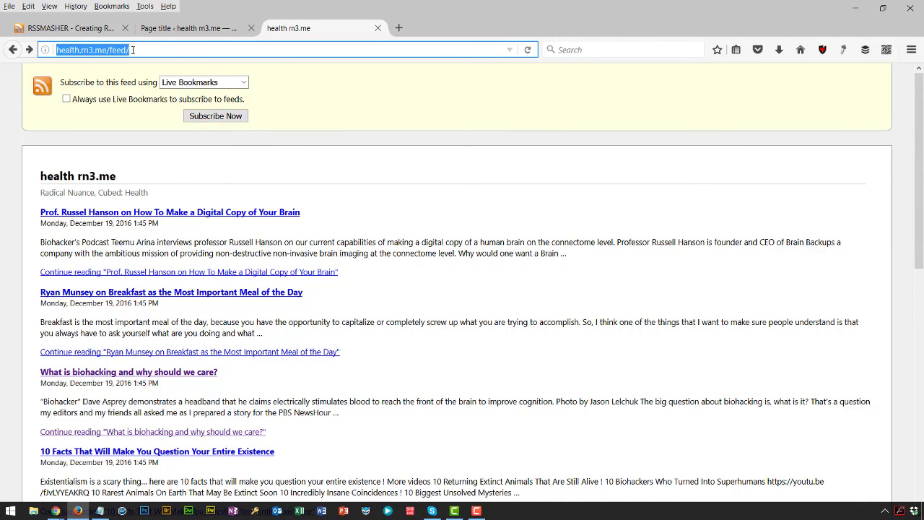
click(132, 49)
text(b)
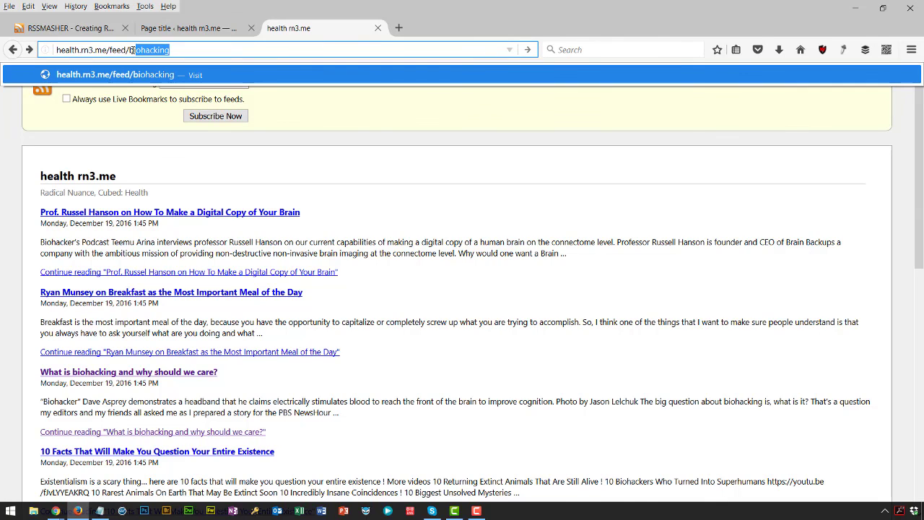
text(iohacking)
key(Return)
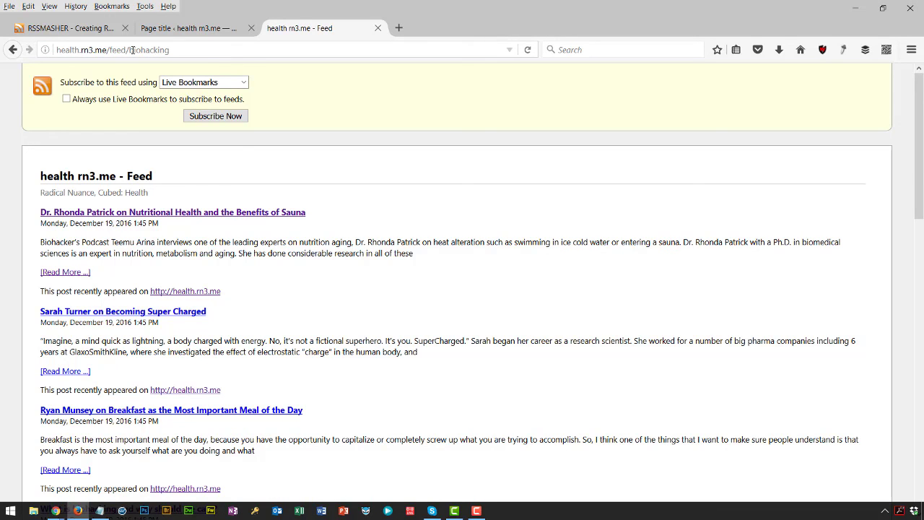
scroll(454, 151, down, 10)
scroll(335, 316, down, 2)
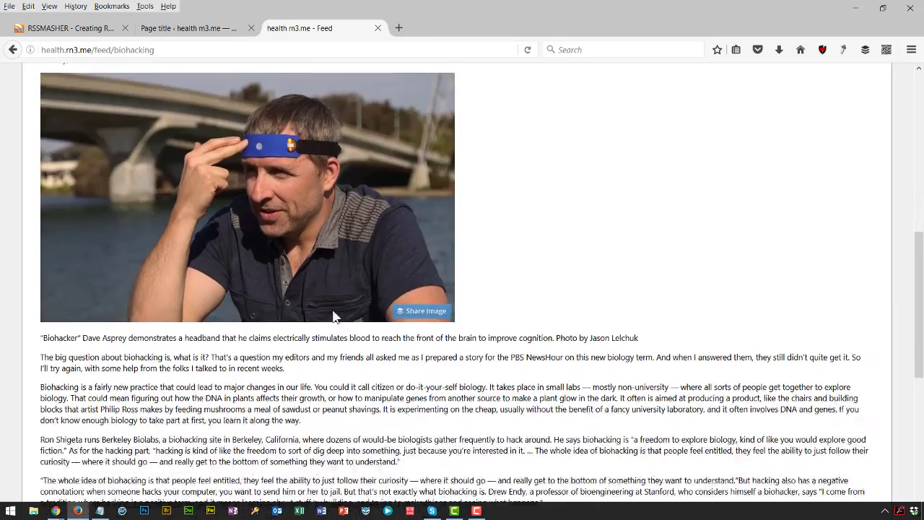
scroll(334, 316, down, 9)
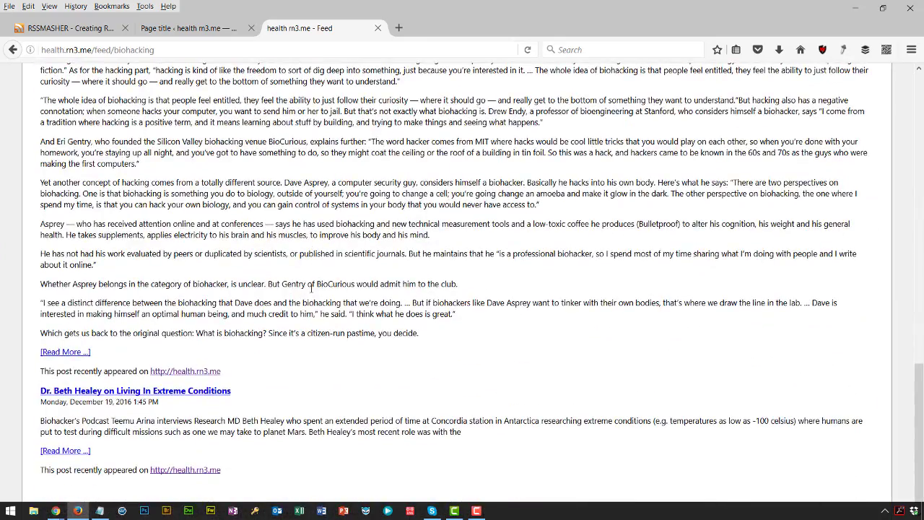
scroll(312, 287, up, 5)
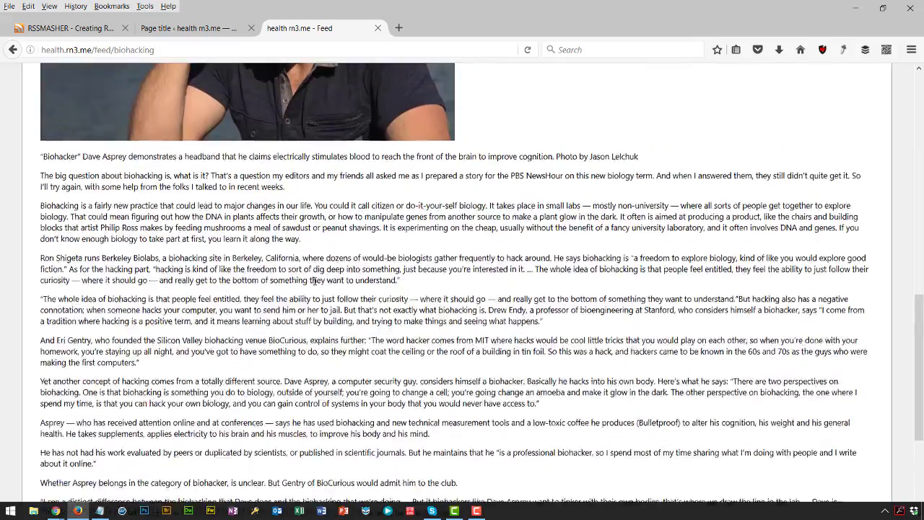
scroll(314, 284, down, 5)
scroll(314, 282, up, 1)
scroll(314, 282, up, 20)
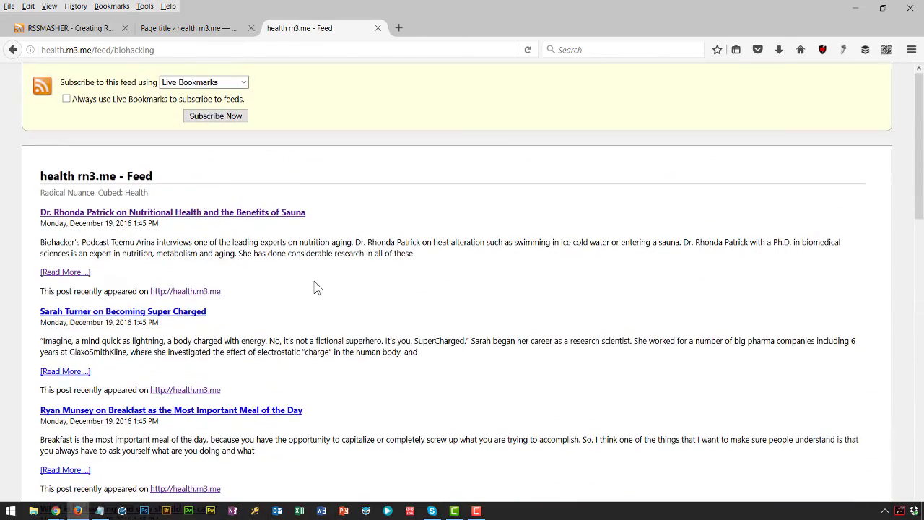